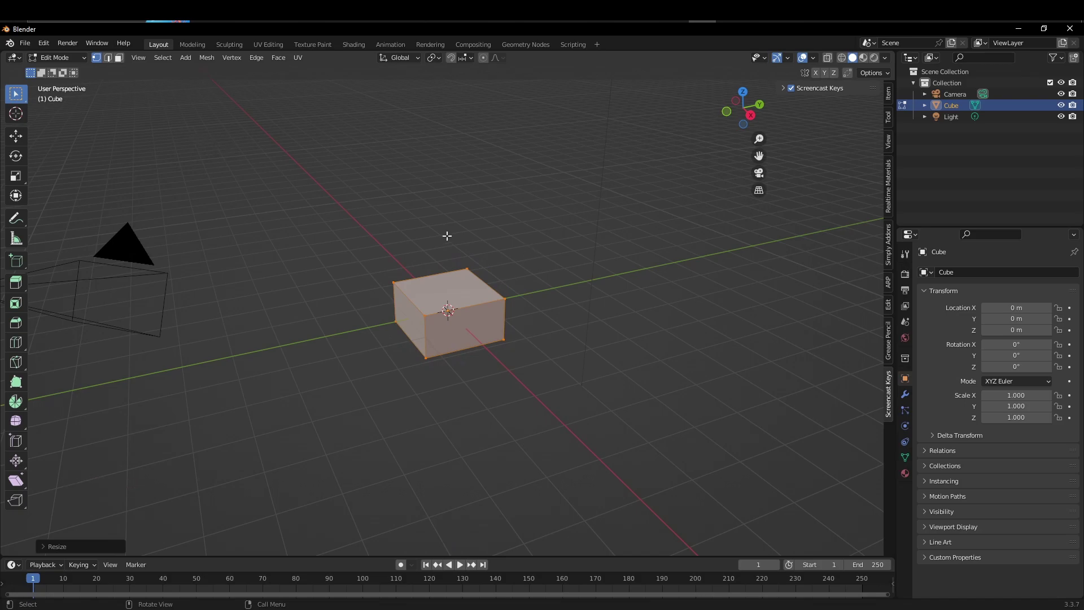
Subdivide the cube with a Subdivision Surface modifier set to Simple with 3 viewport levels, and apply the modifier.
key("Tab")
left_click(905, 394)
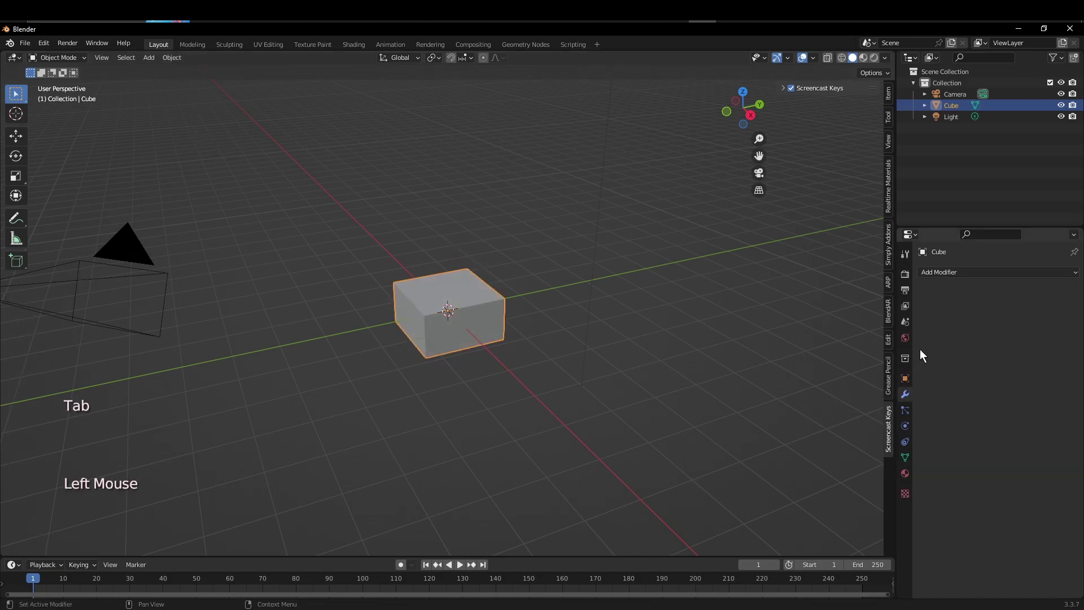
left_click(940, 273)
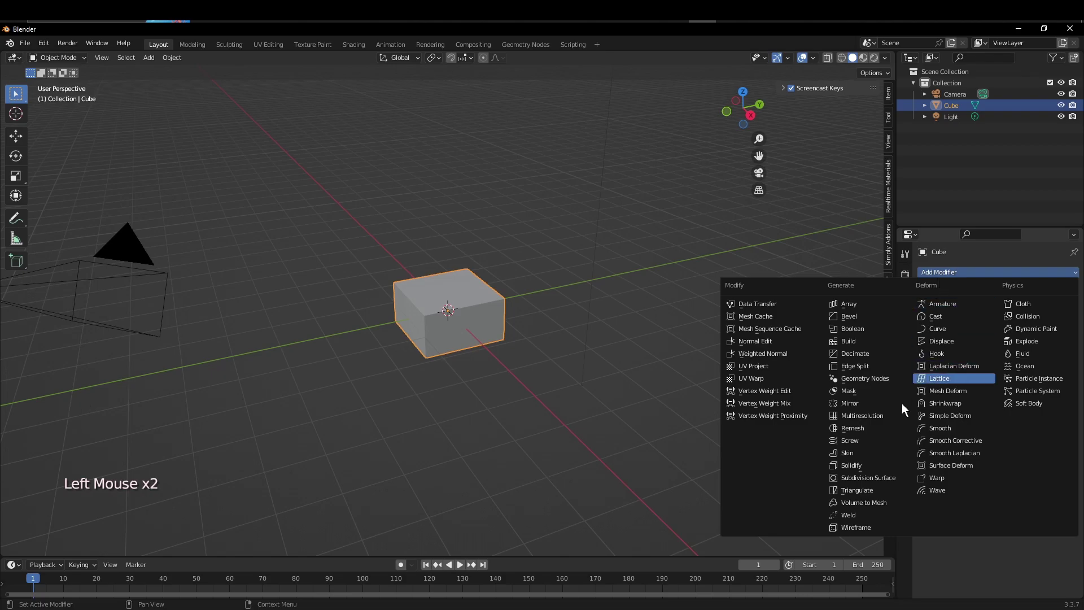
left_click(868, 477)
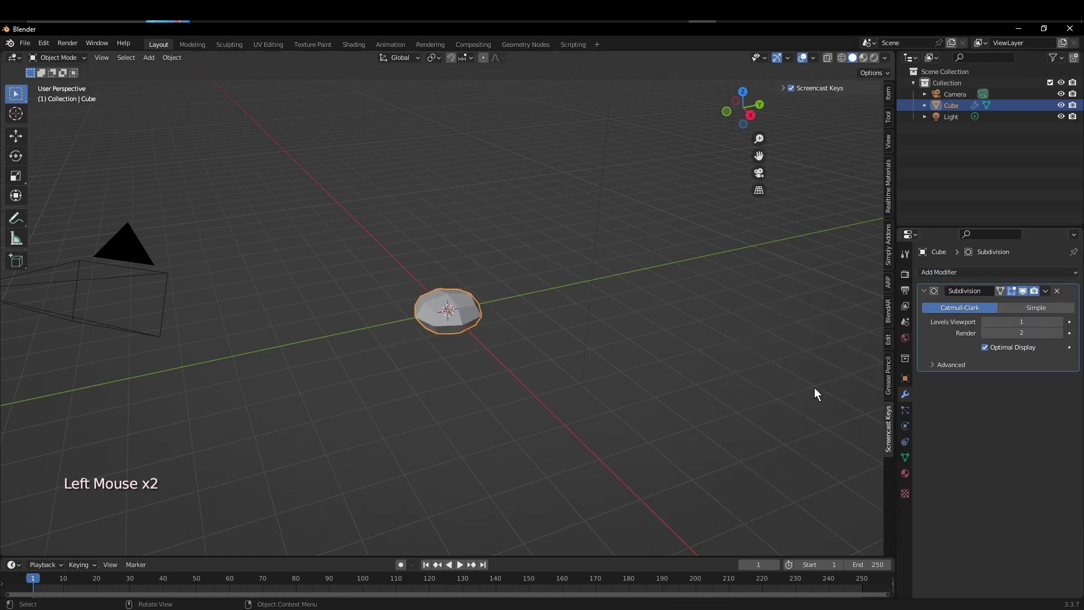
left_click(1060, 322)
left_click(1060, 322)
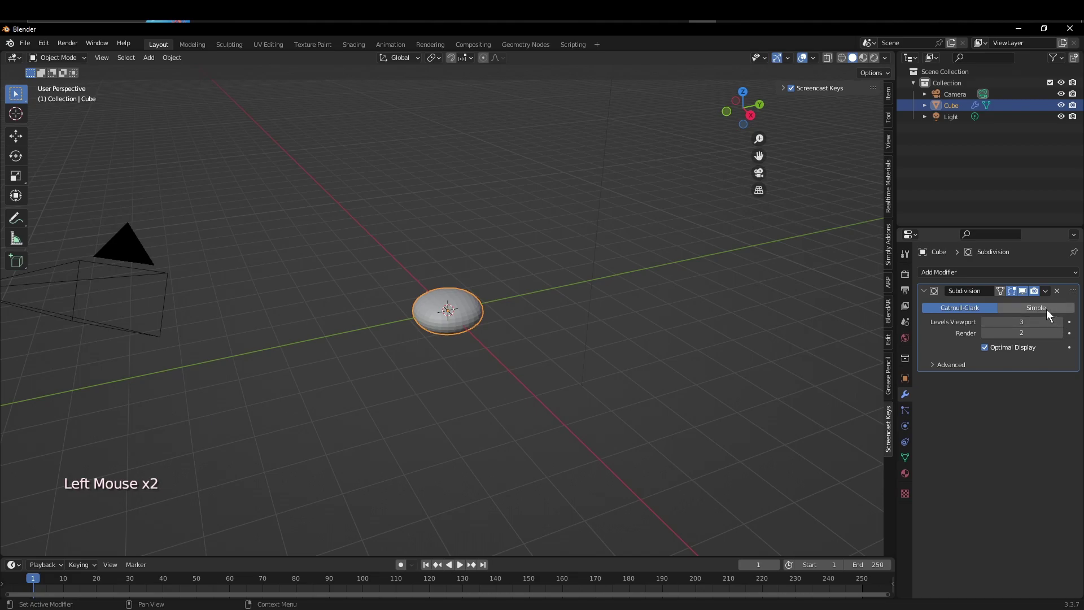
left_click(1047, 308)
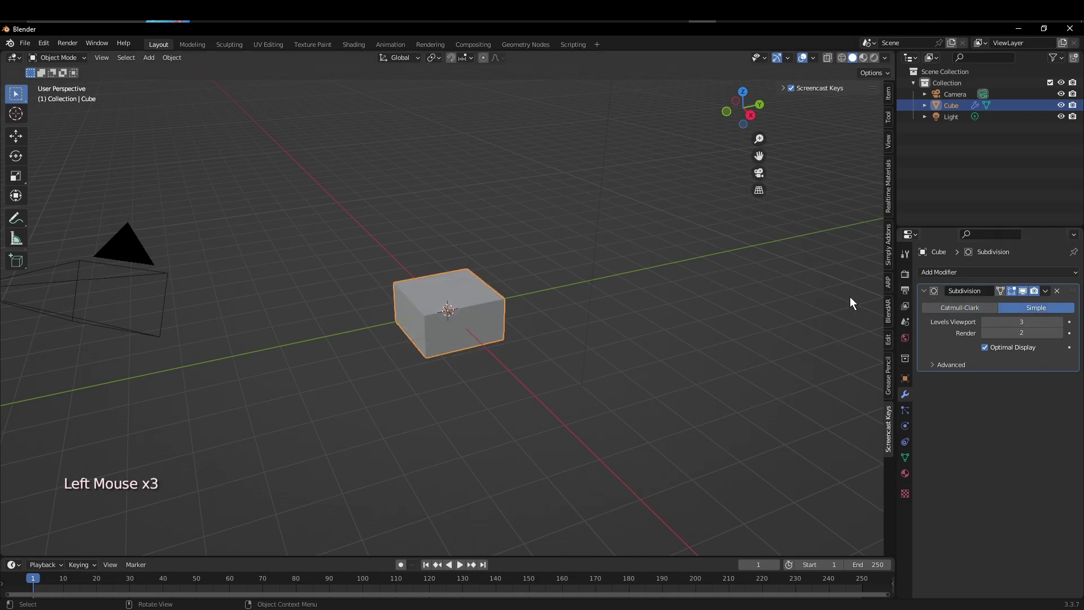
left_click(1047, 291)
left_click(996, 303)
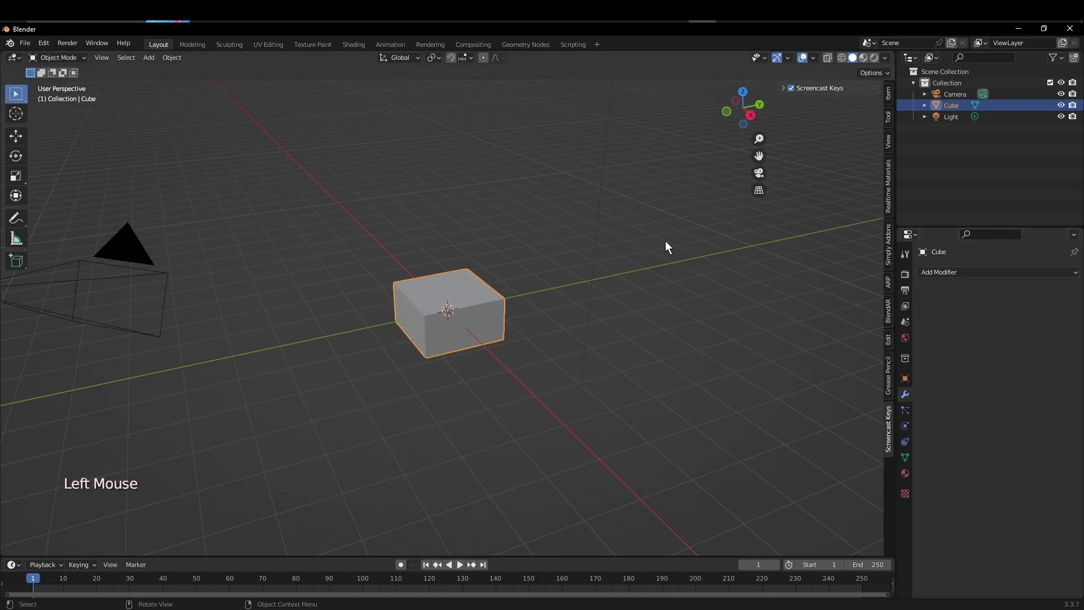
In Edit Mode with edge selection, select the edge rows along all four sides of the block's upper face.
key("Tab")
scroll(233, 173, "up", 4)
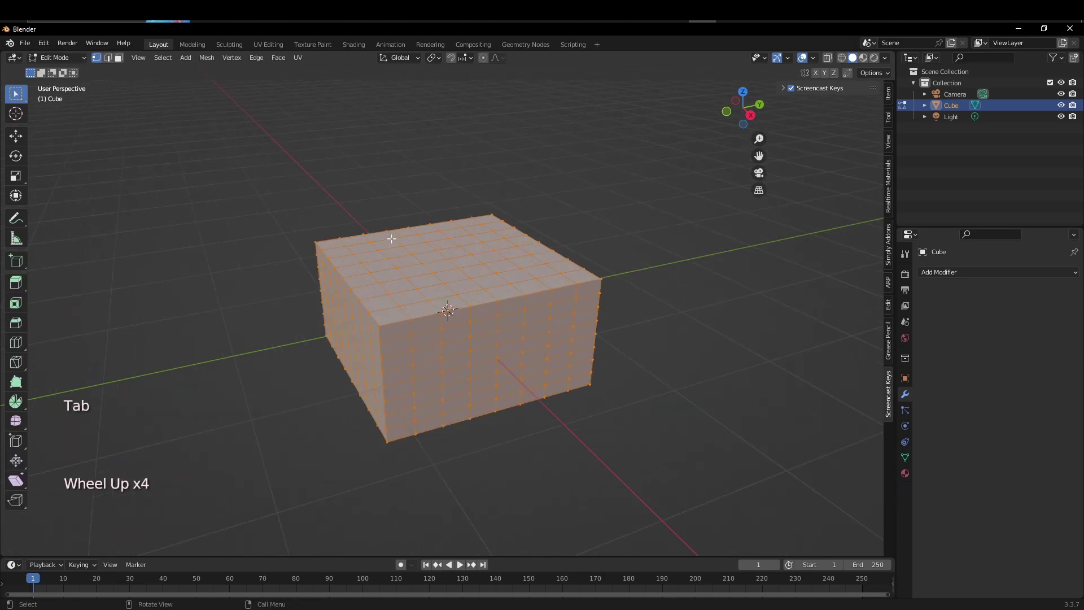
key("ctrl+Tab")
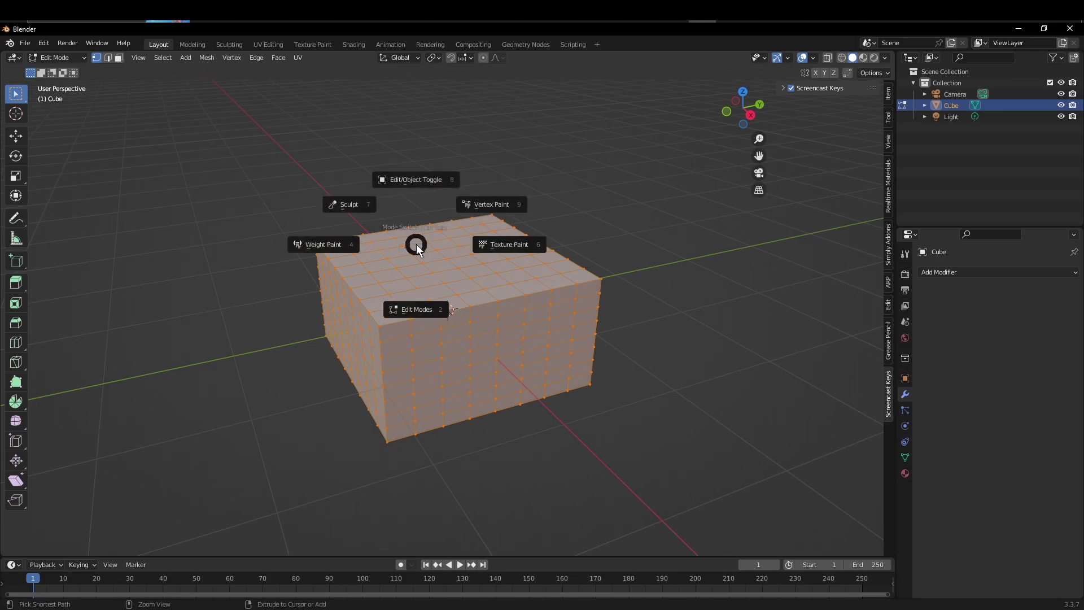
key("ctrl+Tab")
left_click(432, 307)
left_click(481, 318)
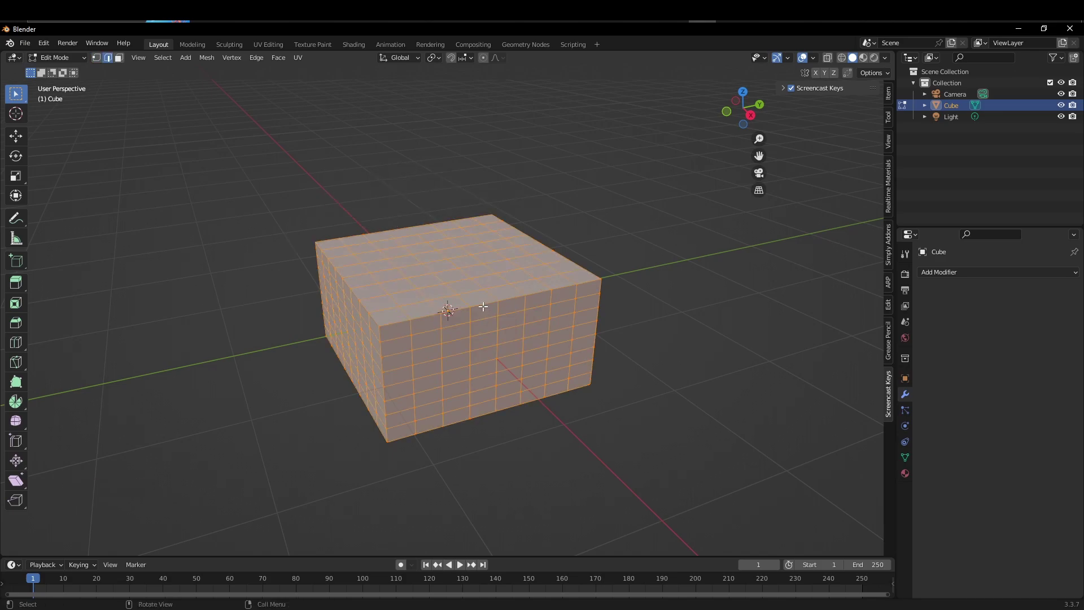
left_click(483, 306)
left_click(503, 301, "alt")
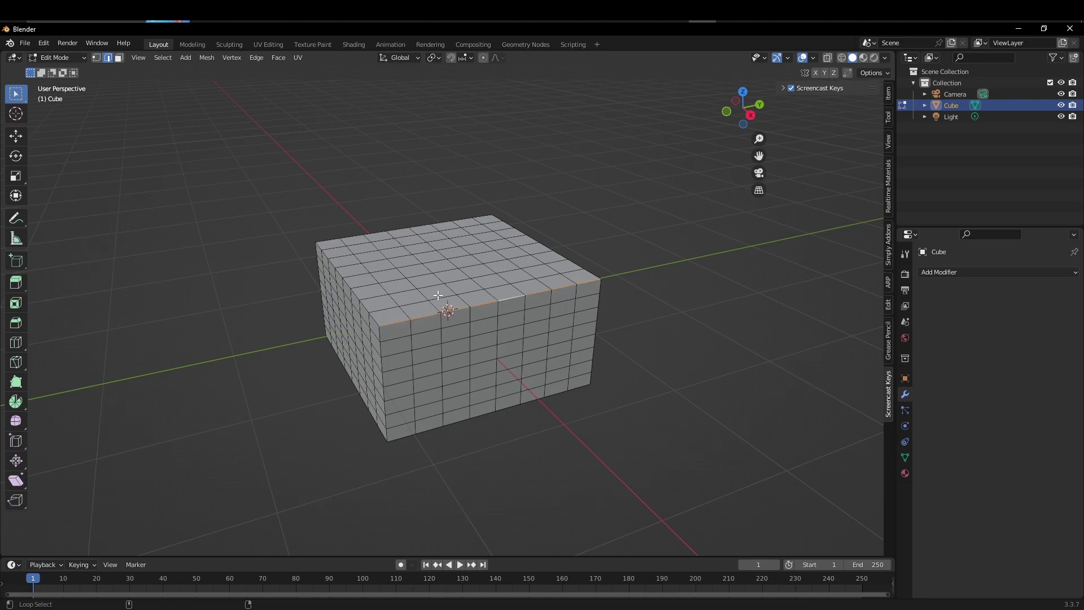
left_click(348, 281, "alt+shift")
left_click(412, 229, "alt+shift")
left_click(538, 246, "alt+shift")
Add the edge rows along all four sides of the block's underside to the selection.
middle_click_drag(538, 246, 523, 267)
left_click(523, 268, "alt+shift")
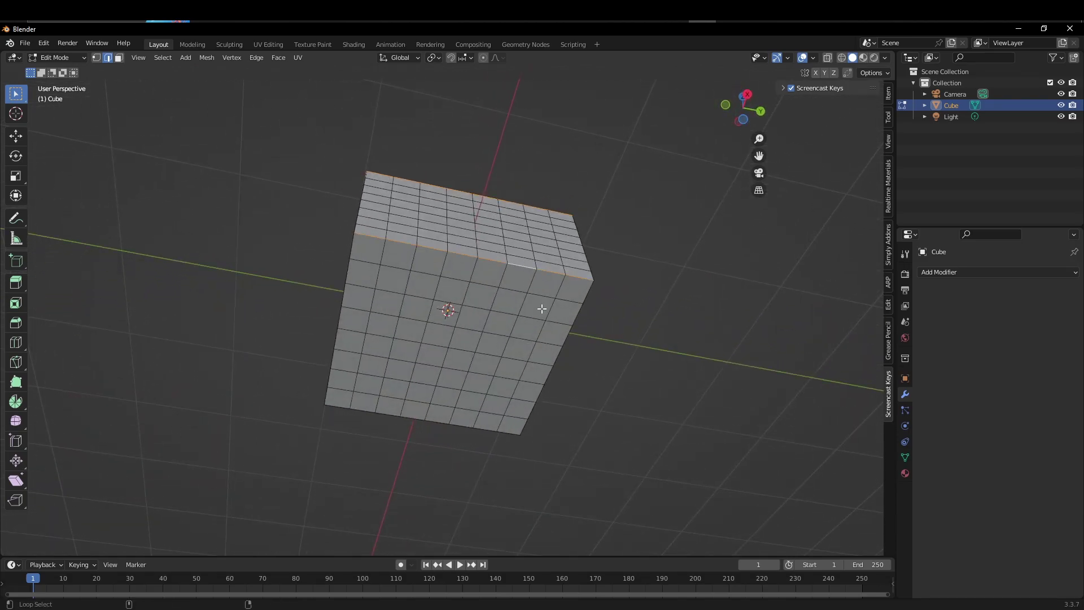
left_click(556, 351, "alt+shift")
left_click(353, 277, "alt+shift")
left_click(420, 417, "alt+shift")
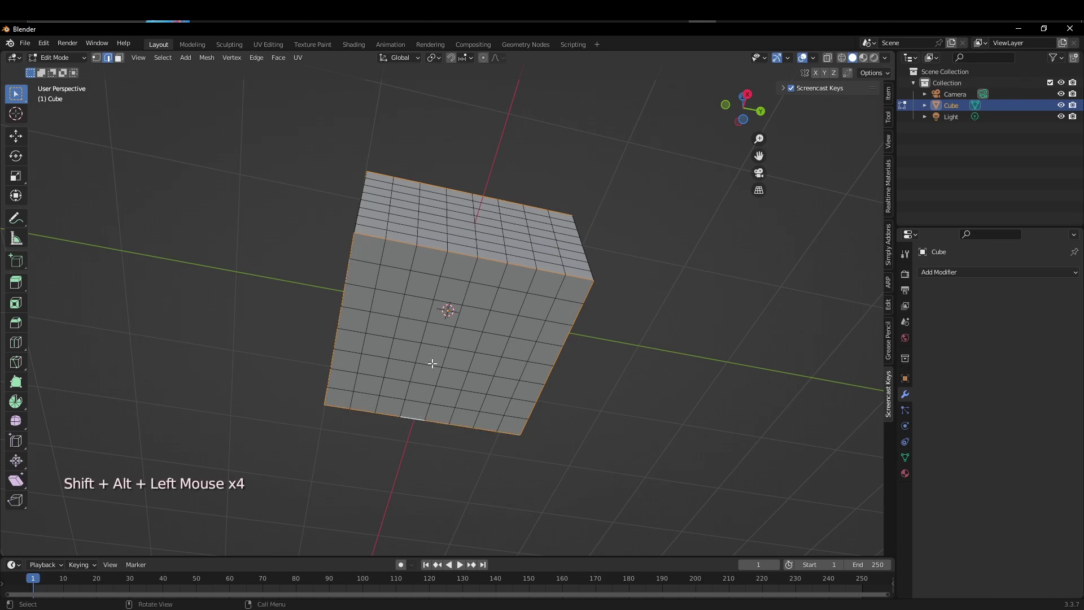
Bevel the selected upper and lower border edges narrowly with 2 segments, and clear the selection.
middle_click_drag(448, 320, 518, 355)
key("ctrl+b")
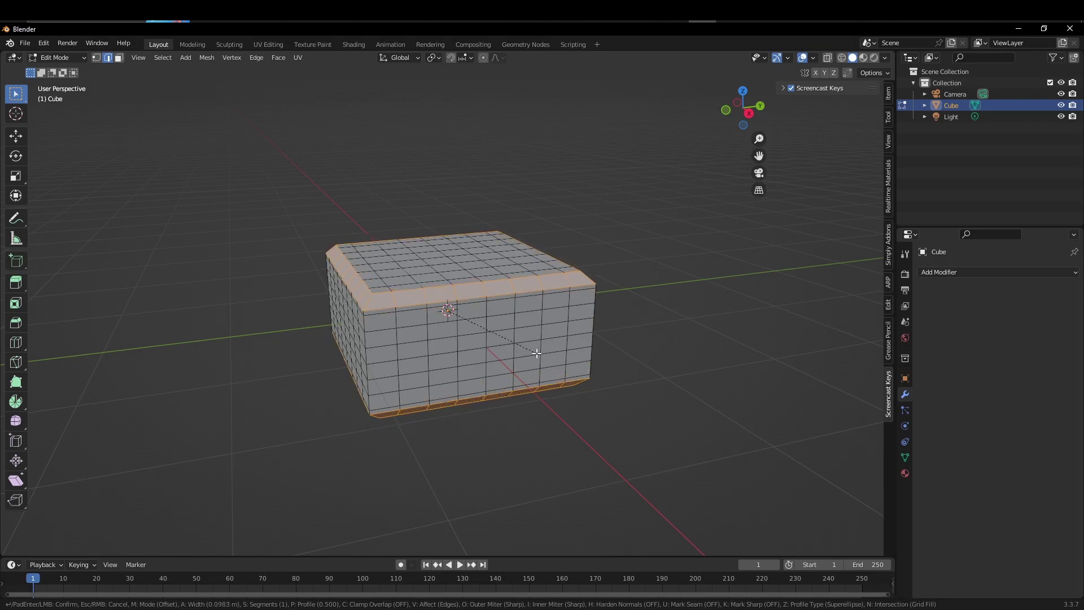
scroll(536, 353, "up", 1)
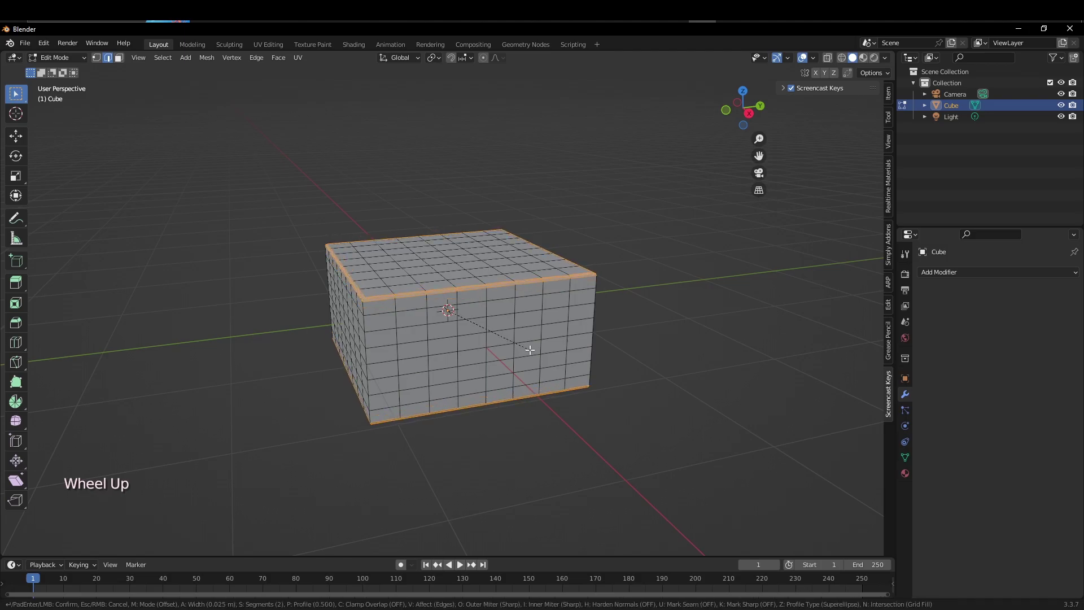
left_click(532, 350)
middle_click_drag(532, 351, 558, 343)
left_click(677, 332)
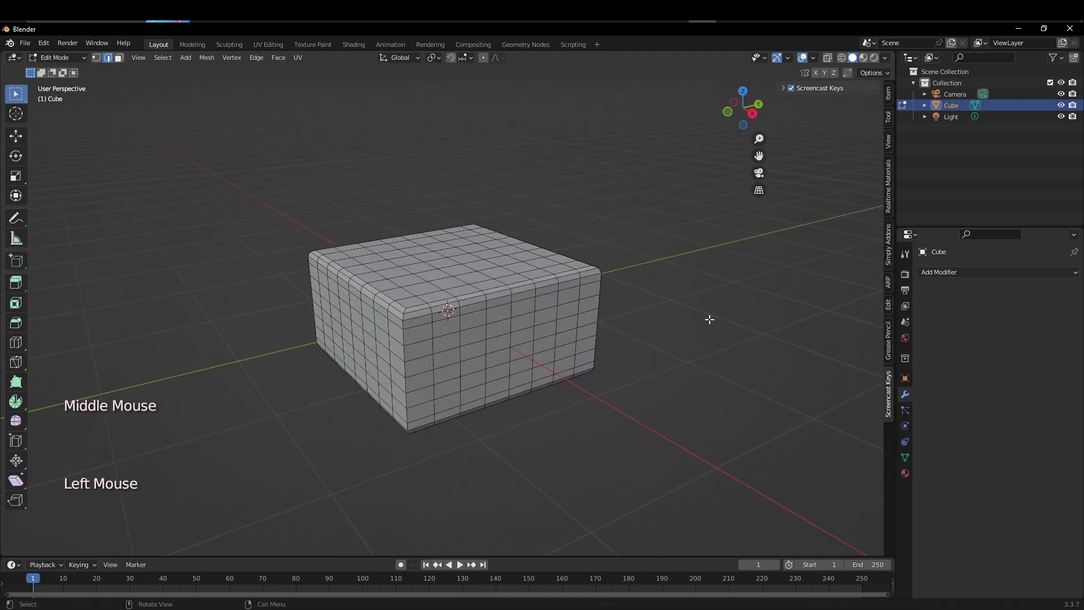
Return to Object Mode and add Cloth physics to the block.
key("Tab")
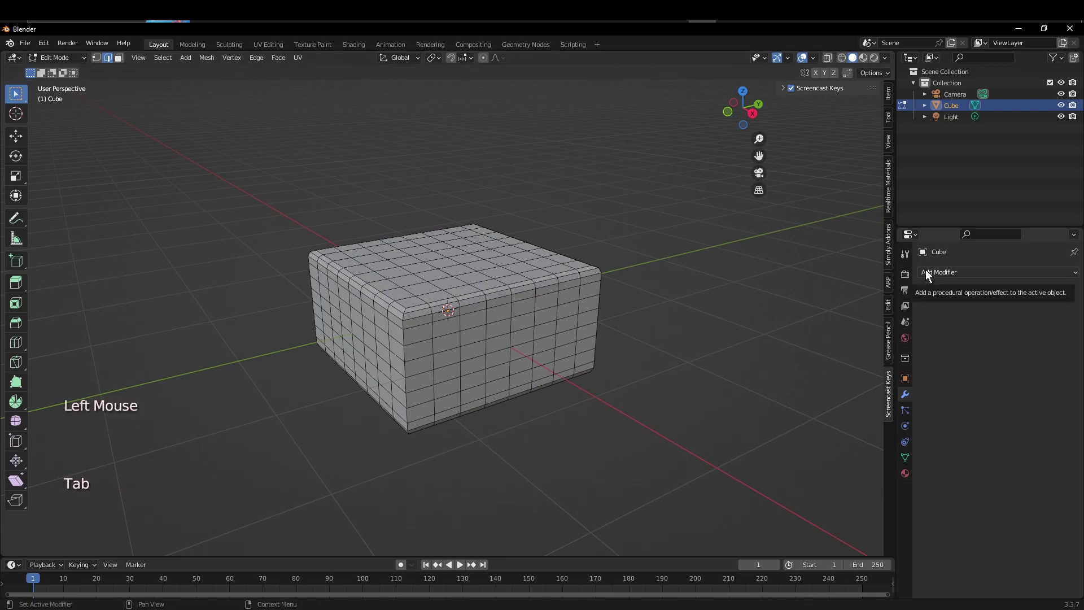
left_click(70, 57)
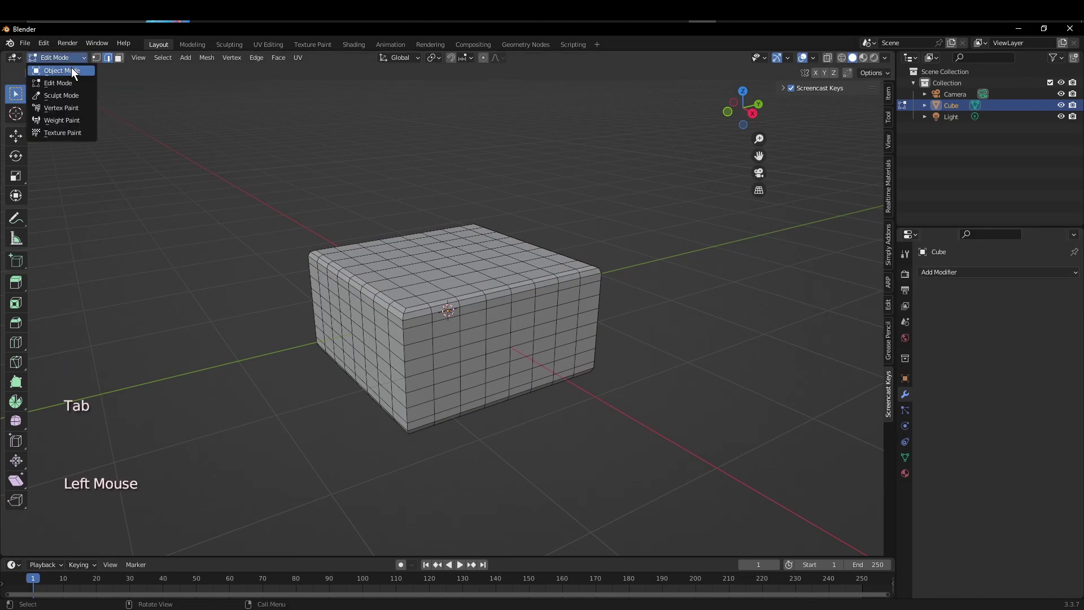
left_click(71, 66)
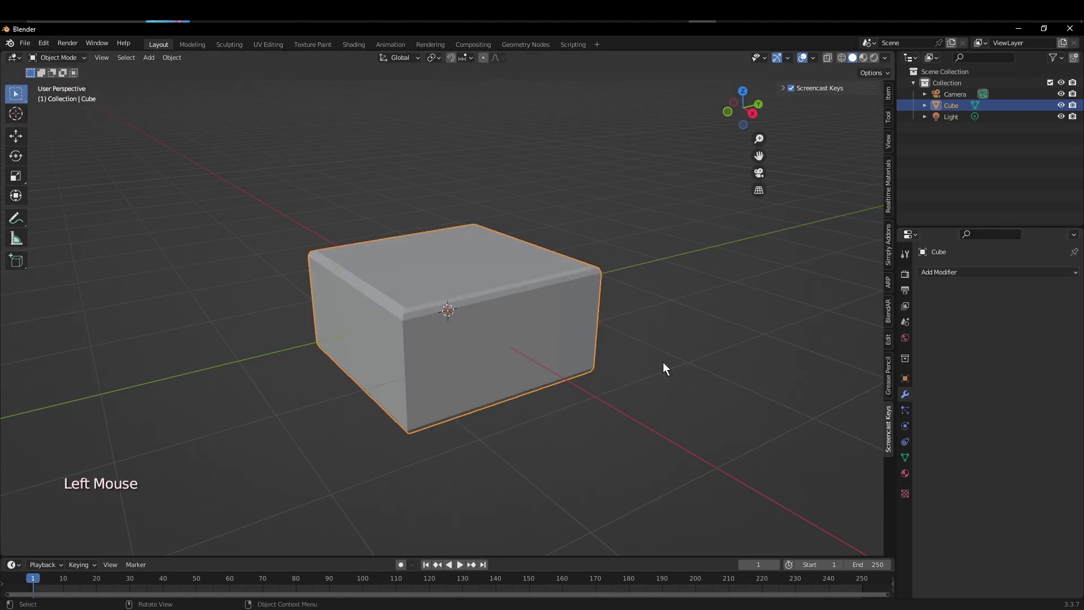
left_click(929, 273)
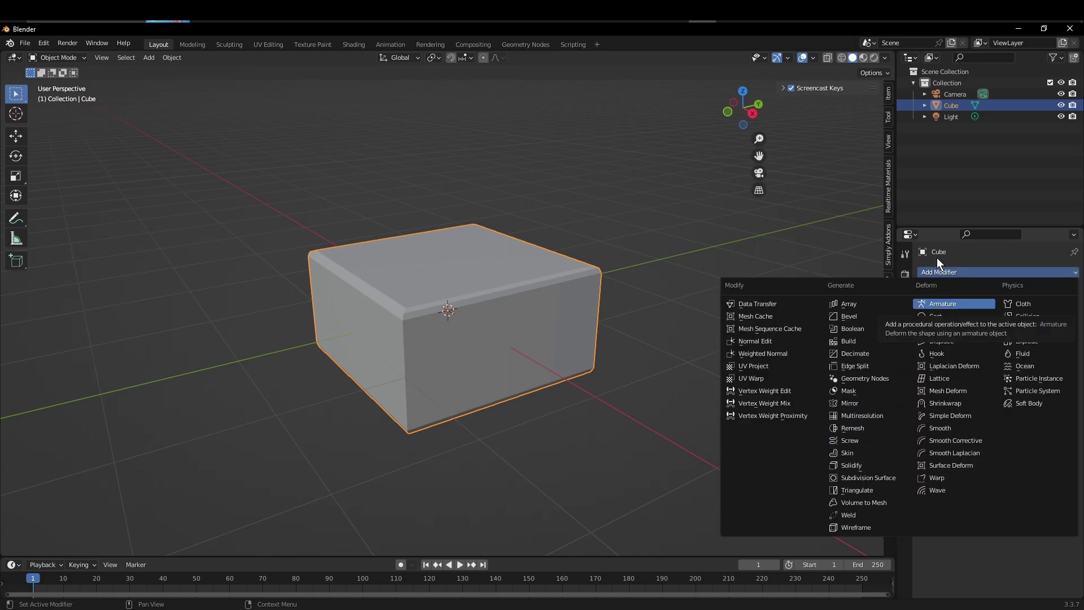
left_click(906, 442)
left_click(905, 430)
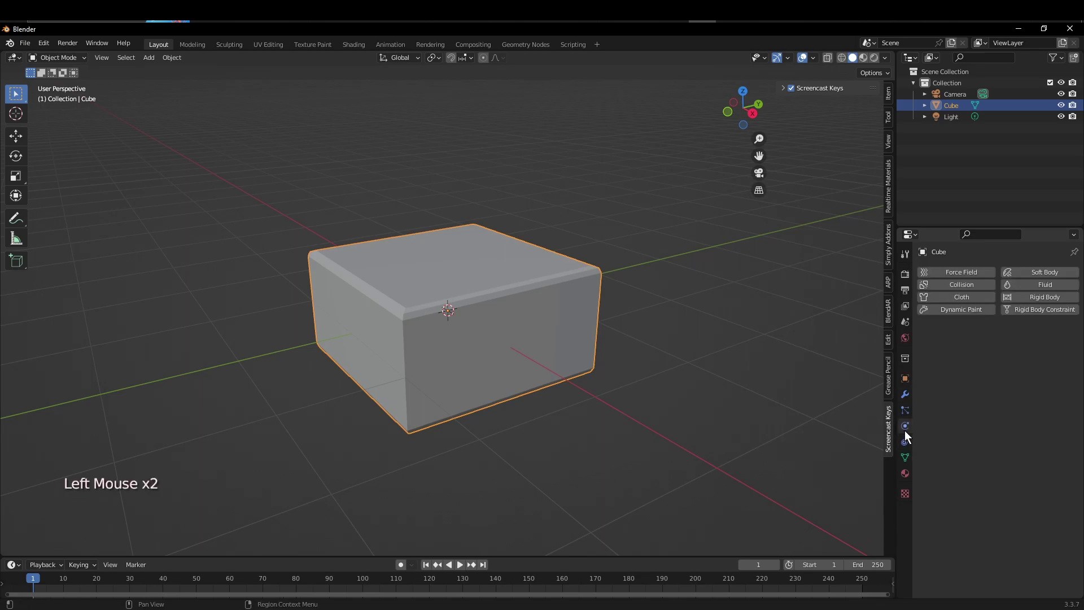
left_click(961, 296)
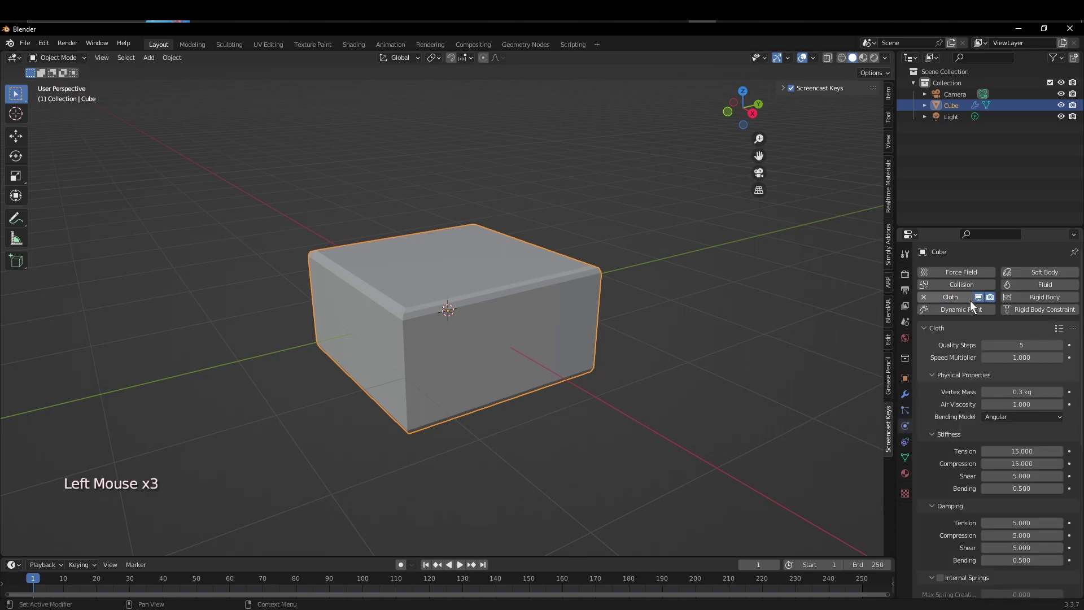
Enable Pressure in the block's cloth settings and set it to -0.8.
scroll(957, 404, "down", 2)
scroll(956, 405, "down", 3)
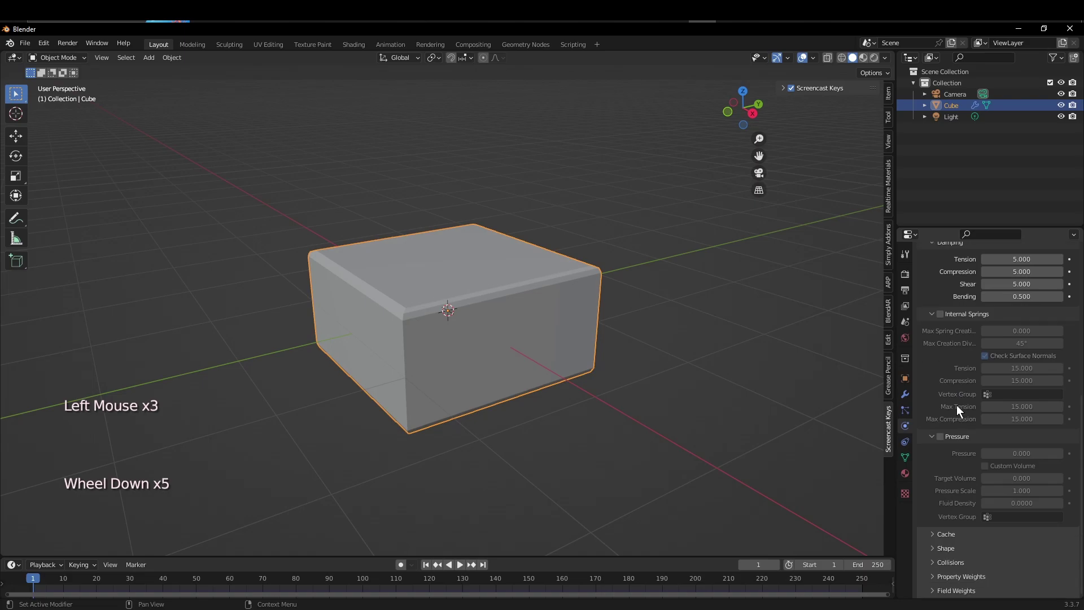
left_click(940, 437)
scroll(954, 436, "down", 3)
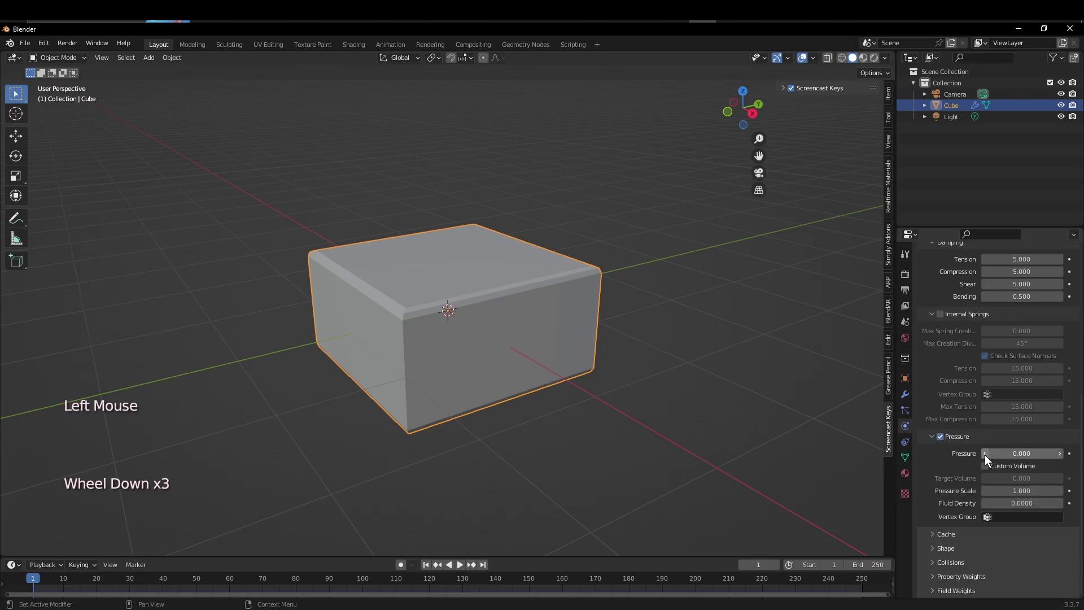
left_click(984, 453)
left_click(984, 454)
left_click(984, 453)
left_click(985, 454)
left_click(984, 454)
left_click(985, 454)
left_click(984, 454)
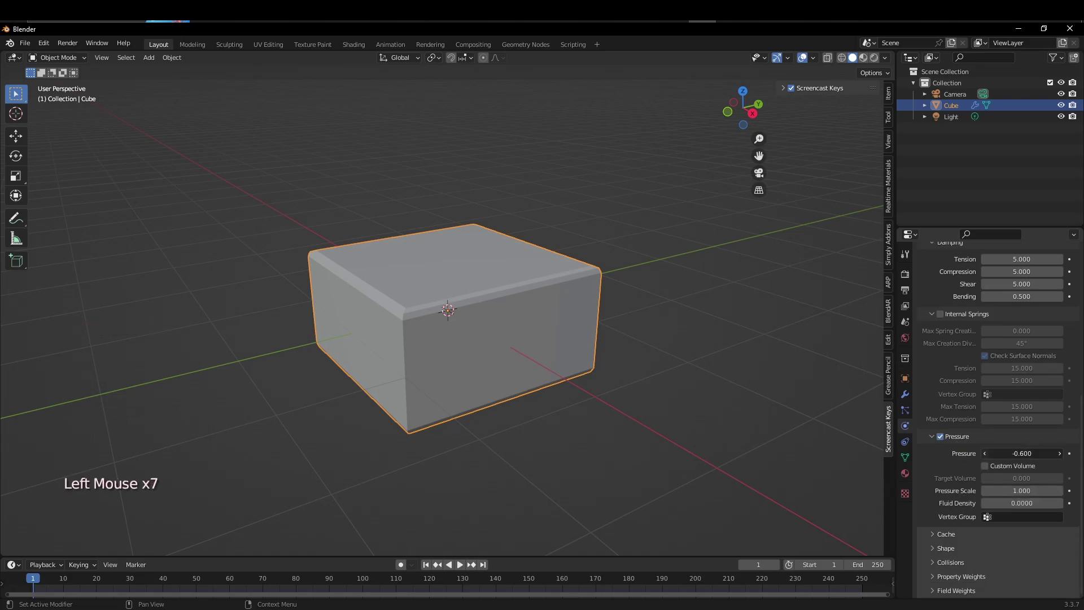
left_click(985, 454)
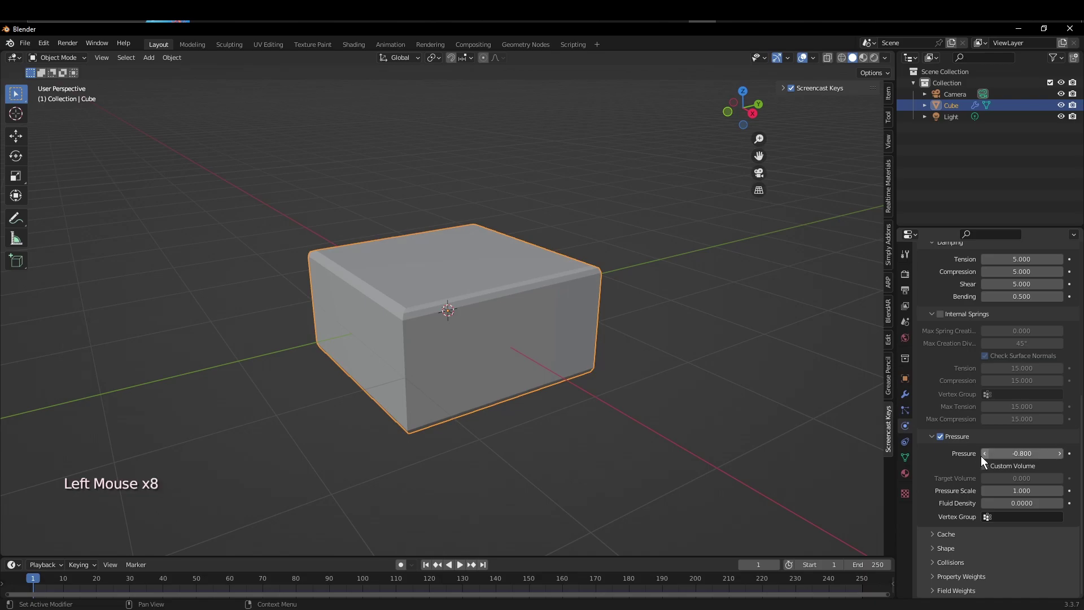
Set the Gravity field weight of the block's cloth simulation to 0.
left_click(932, 591)
scroll(939, 558, "down", 4)
left_click_drag(992, 415, 985, 413)
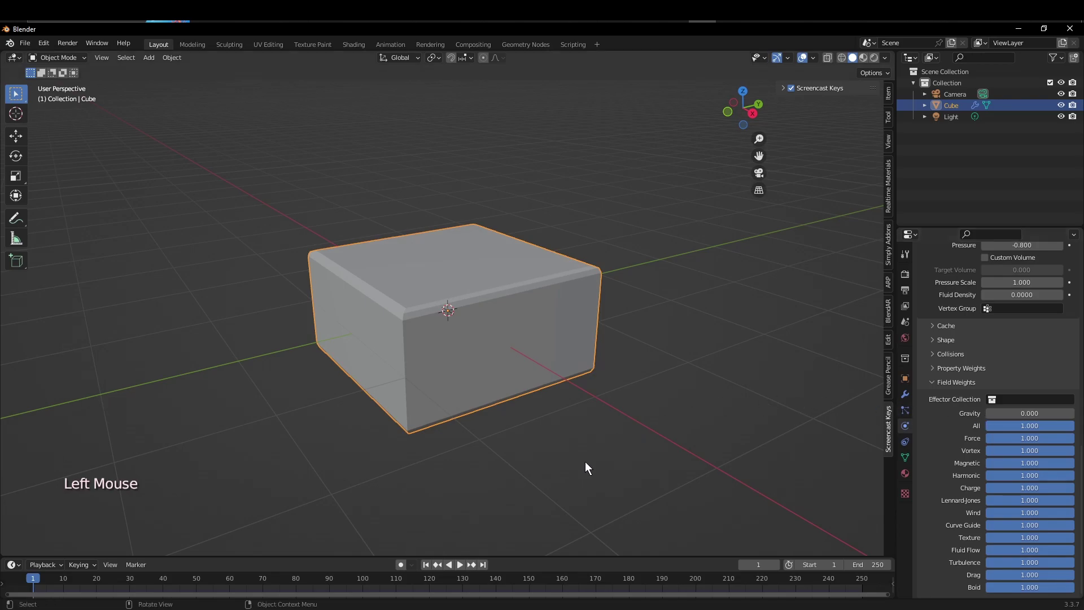
Play the cloth simulation to about frame 55, pause it, and examine the deformed block.
left_click(459, 565)
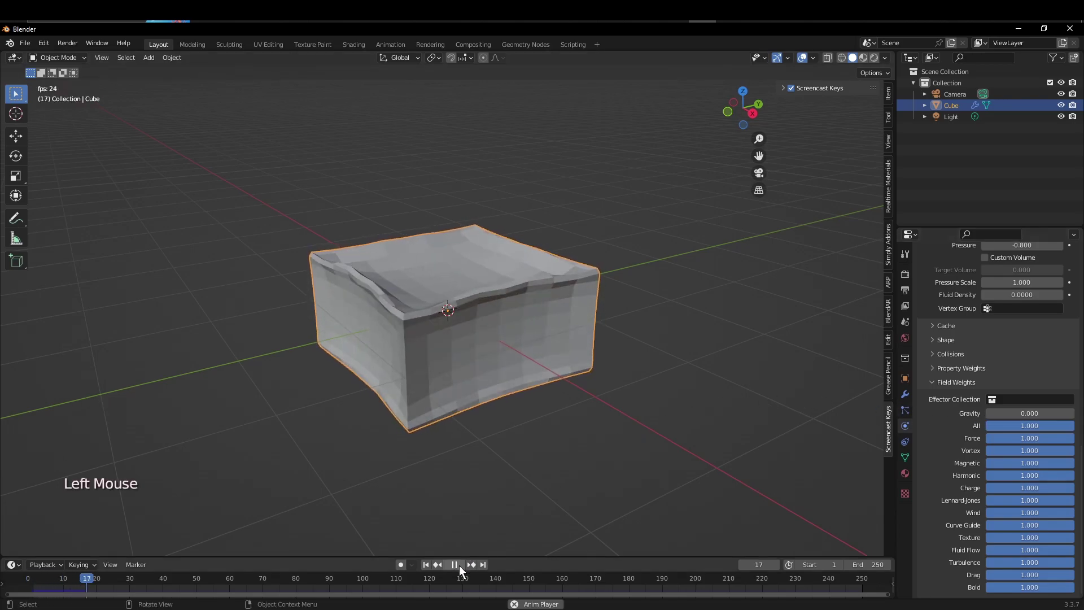
left_click(459, 564)
mouse_move(528, 438)
middle_mouse_down()
mouse_move(510, 446)
mouse_move(532, 455)
middle_mouse_up()
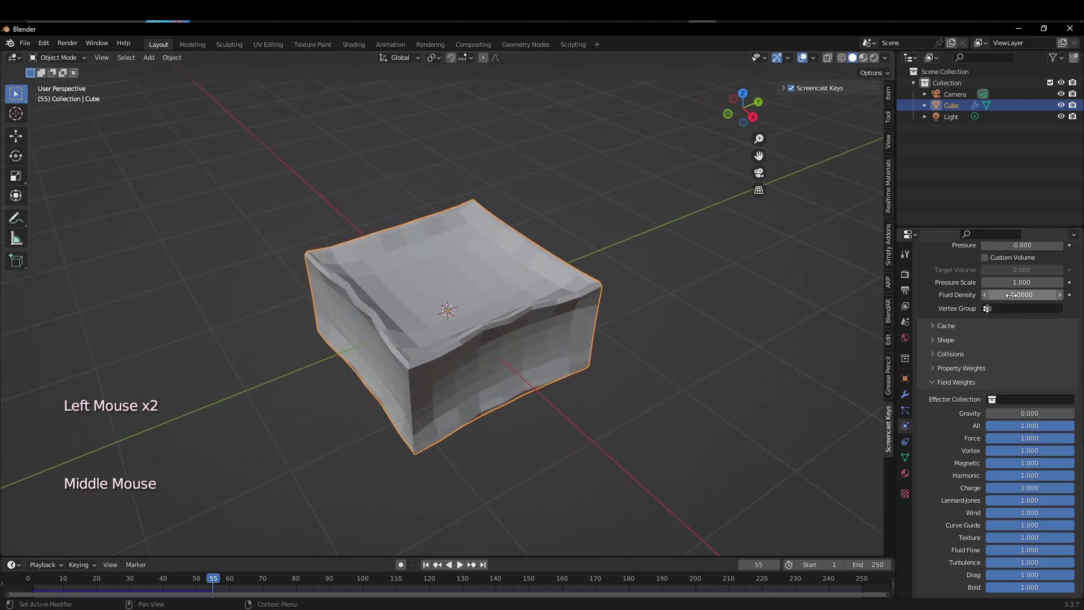
Set the cloth pressure to -1 and rerun the simulation from frame 1, stopping at about frame 58.
left_click(985, 244)
left_click(985, 244)
left_click(426, 564)
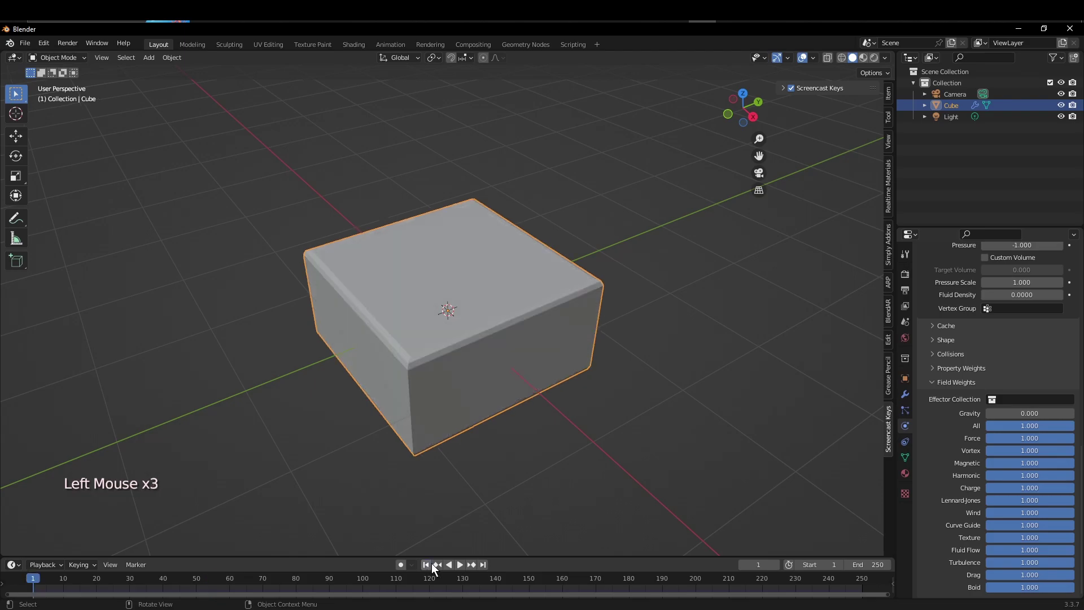
left_click(459, 564)
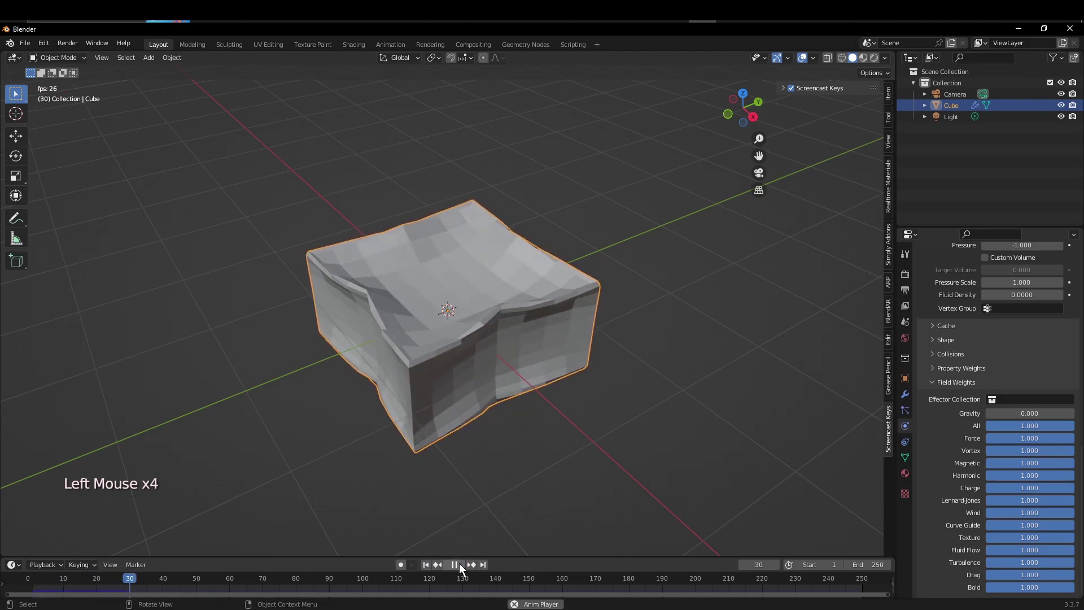
left_click(459, 564)
middle_click_drag(469, 487, 490, 465)
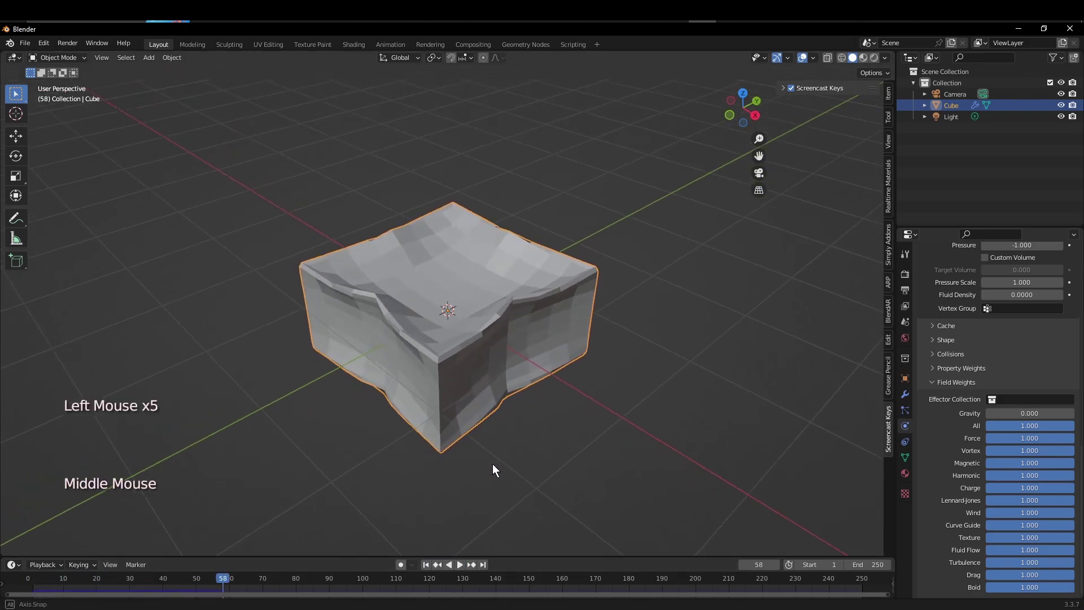
scroll(501, 459, "up", 2)
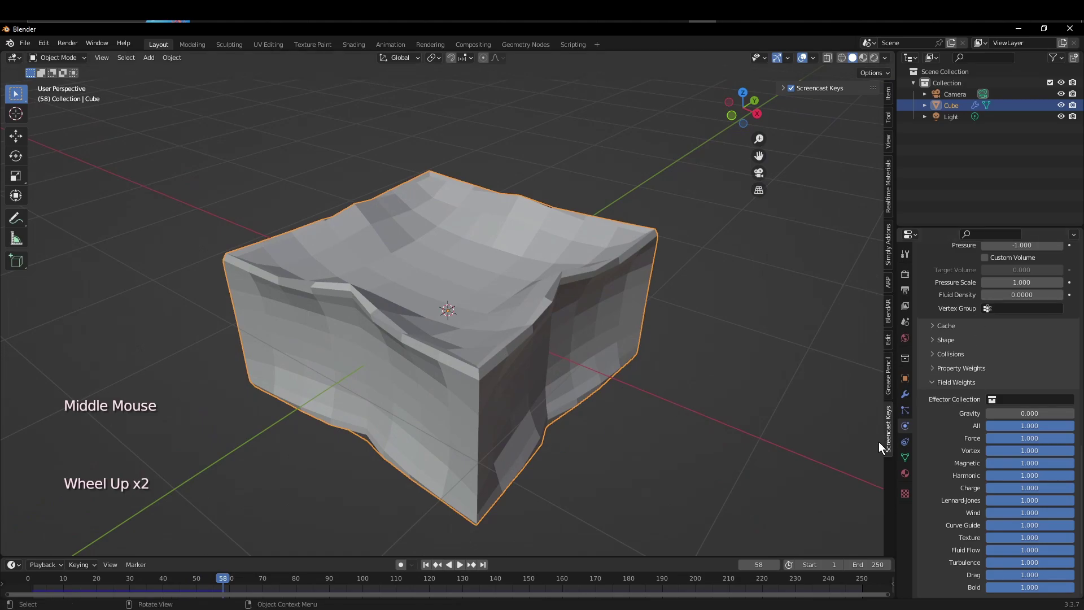
Apply the Cloth modifier to the deformed block and shade the block smooth.
left_click(904, 394)
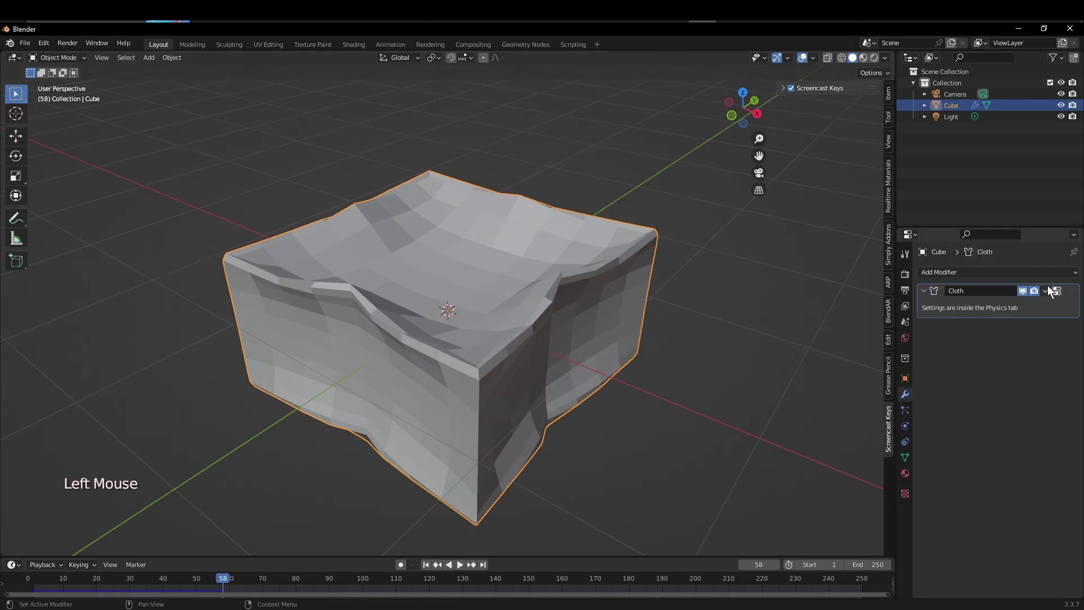
left_click_drag(1042, 291, 1034, 304)
right_click(531, 334)
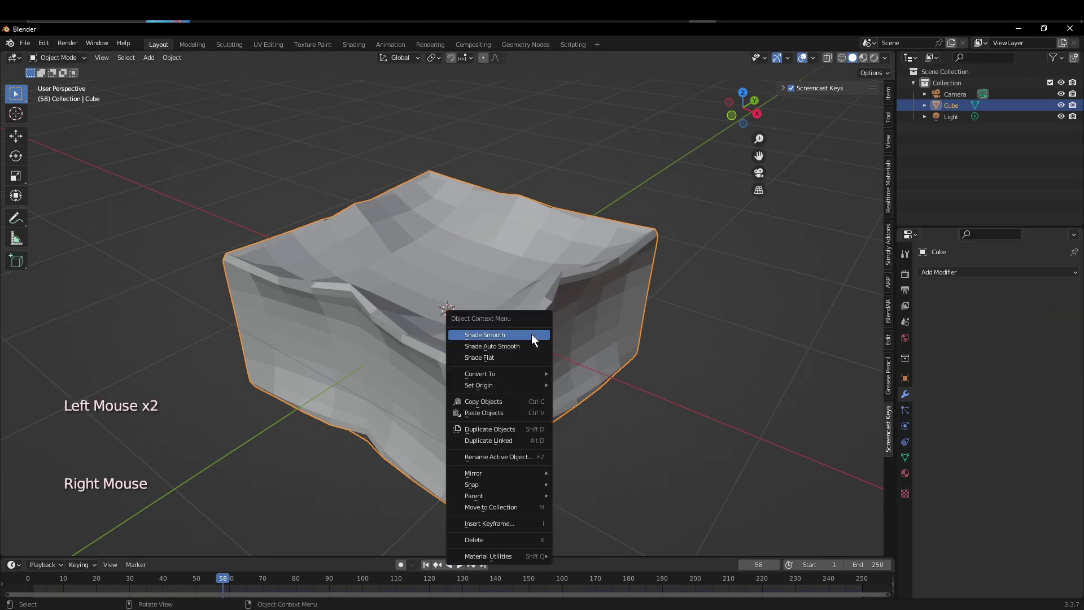
left_click(492, 334)
middle_click_drag(567, 338, 584, 317)
scroll(574, 340, "down", 2)
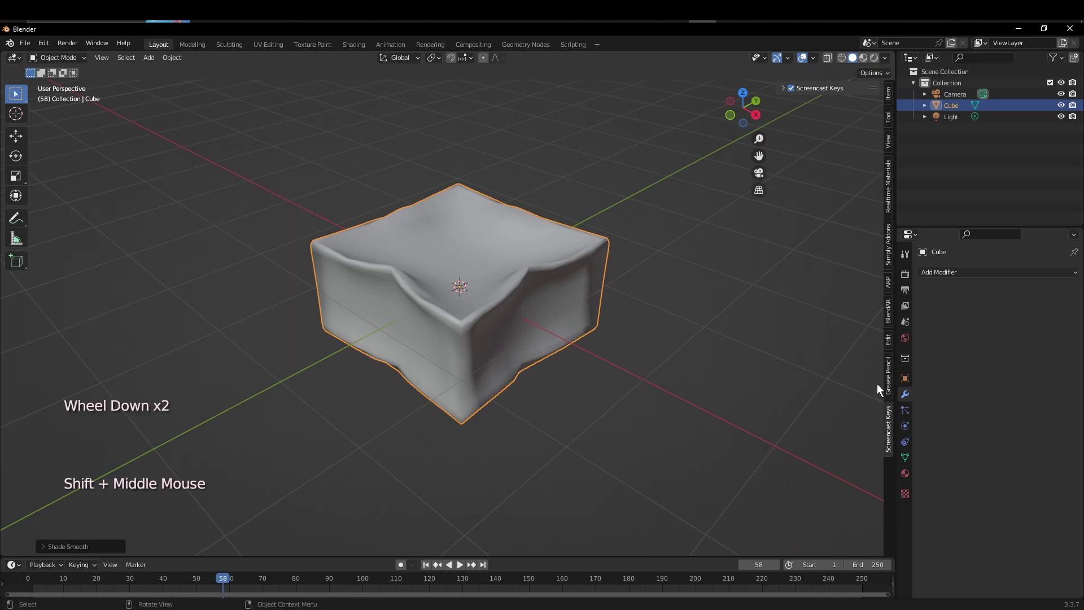
Split the 3D viewport into two side-by-side areas and switch the new area to the Shader Editor showing the block's material nodes.
left_click_drag(897, 55, 893, 317)
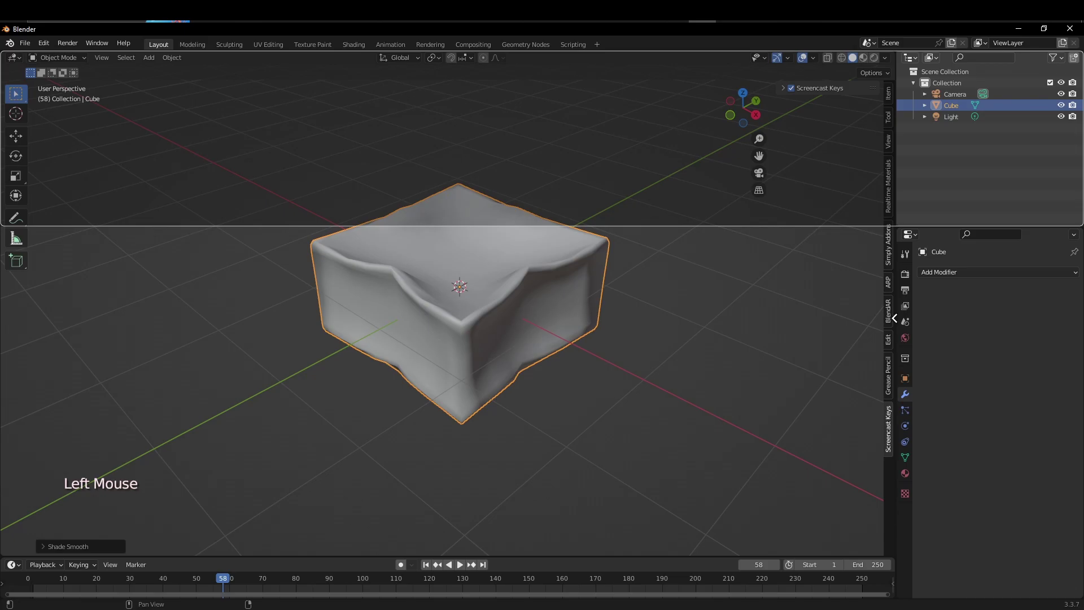
left_click_drag(895, 53, 533, 93)
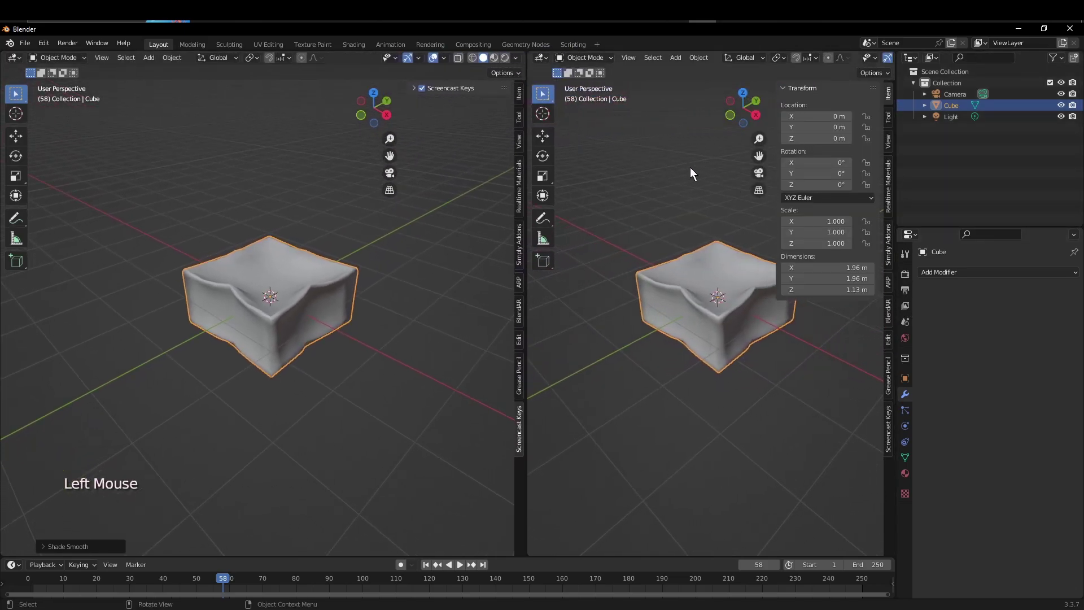
left_click(783, 88)
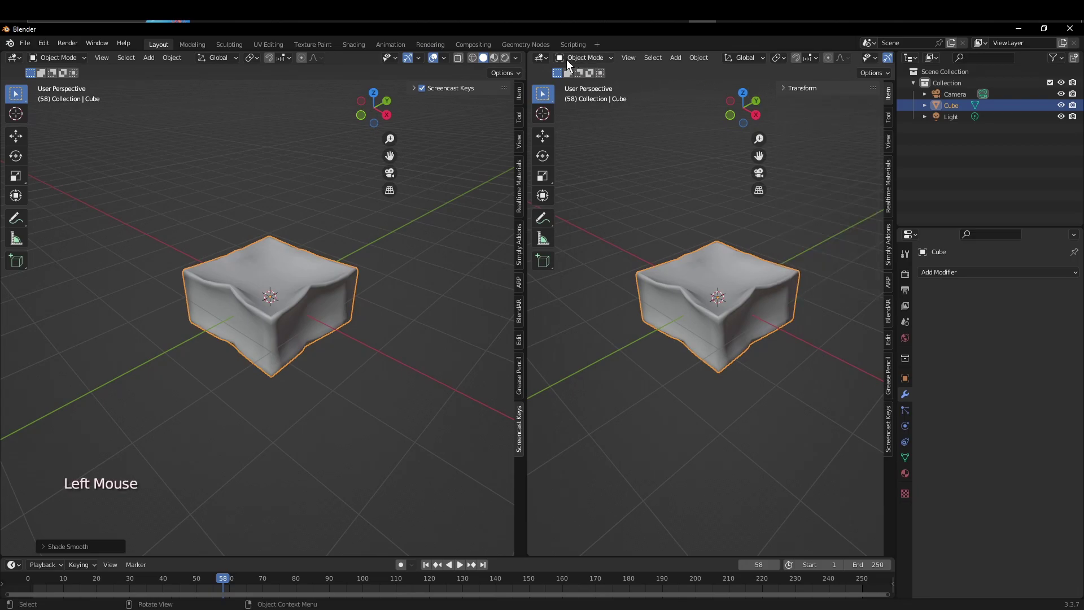
left_click(542, 57)
left_click(566, 166)
scroll(625, 285, "up", 2)
scroll(625, 282, "up", 1)
middle_click_drag(625, 282, 666, 212)
scroll(666, 211, "up", 4)
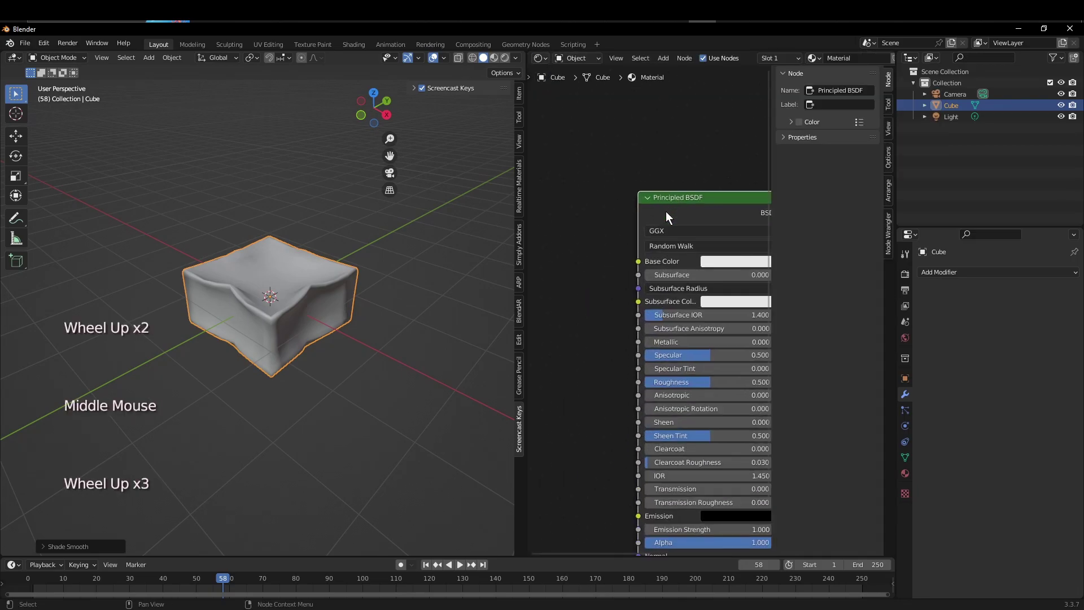
scroll(665, 211, "down", 3)
middle_click_drag(597, 258, 619, 259)
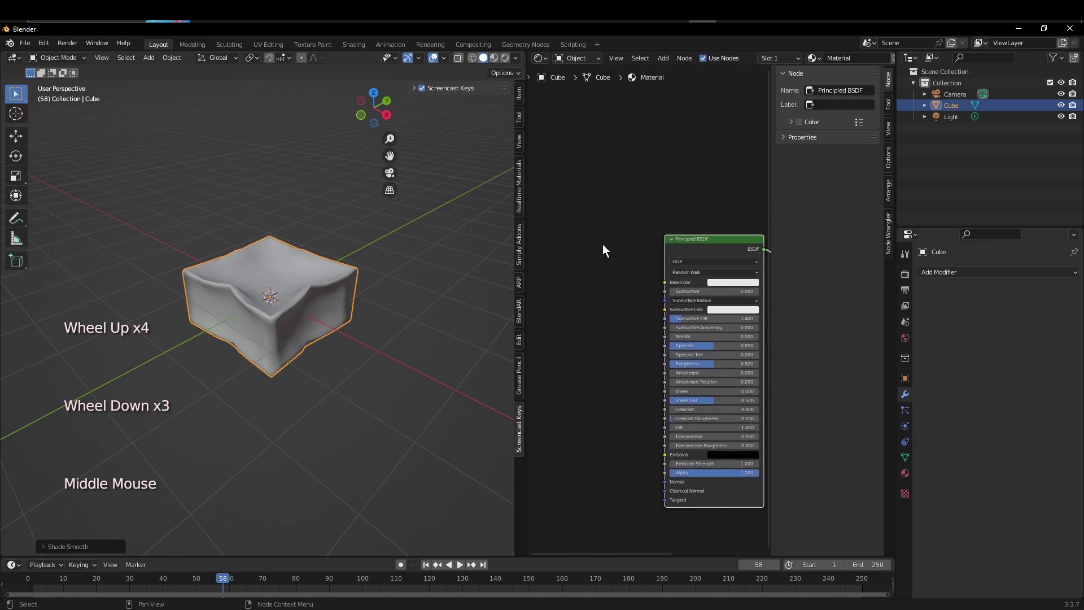
Add a Noise Texture node and place it beside the Principled BSDF node.
left_click(645, 76)
left_click(663, 58)
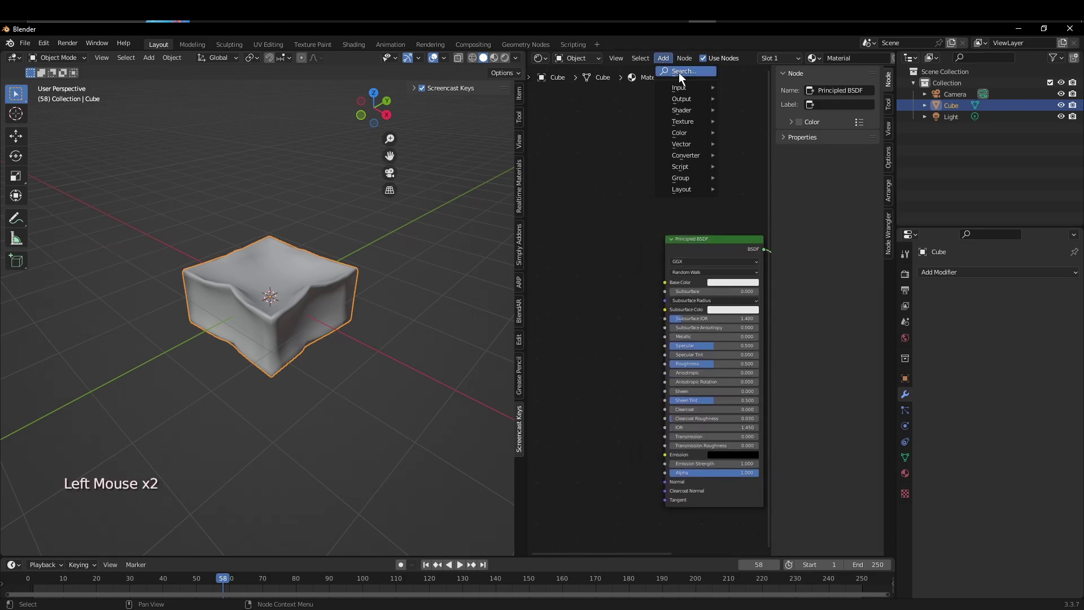
left_click(678, 72)
type("nois")
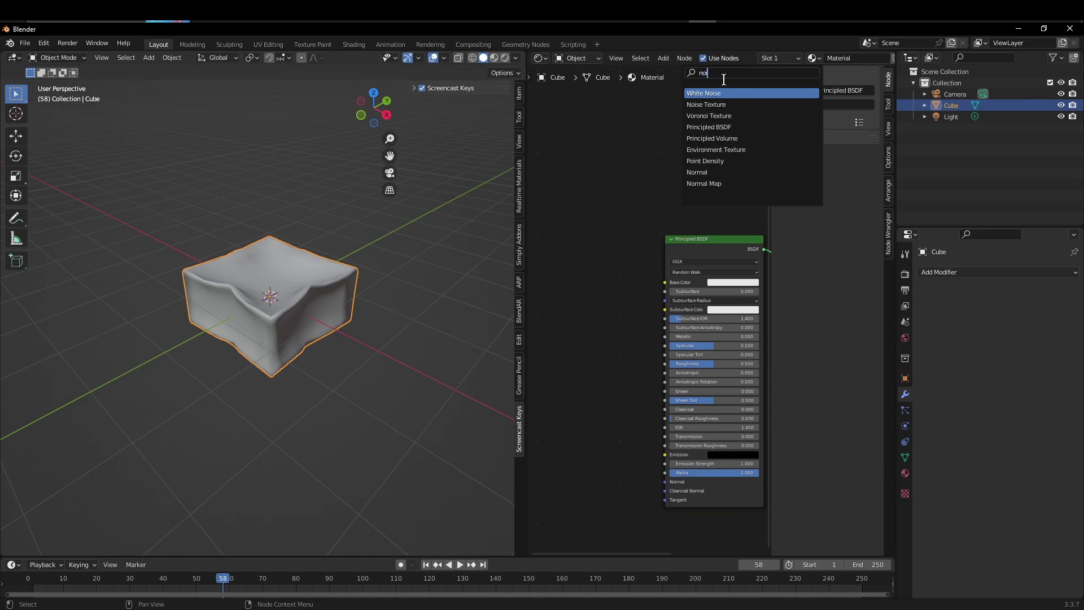
left_click(713, 104)
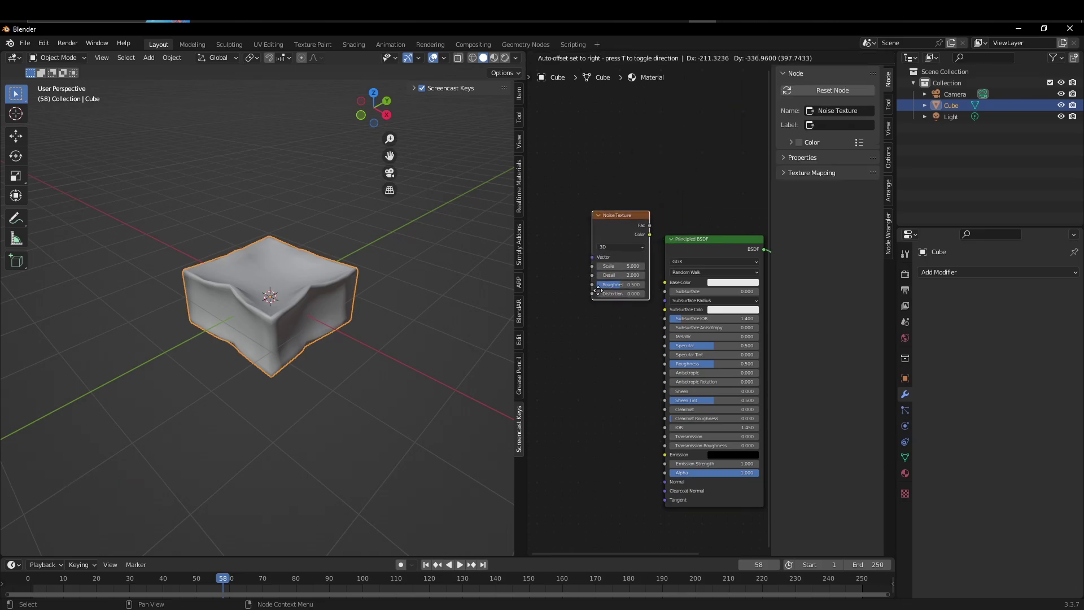
left_click(569, 334)
middle_click_drag(584, 272, 556, 243)
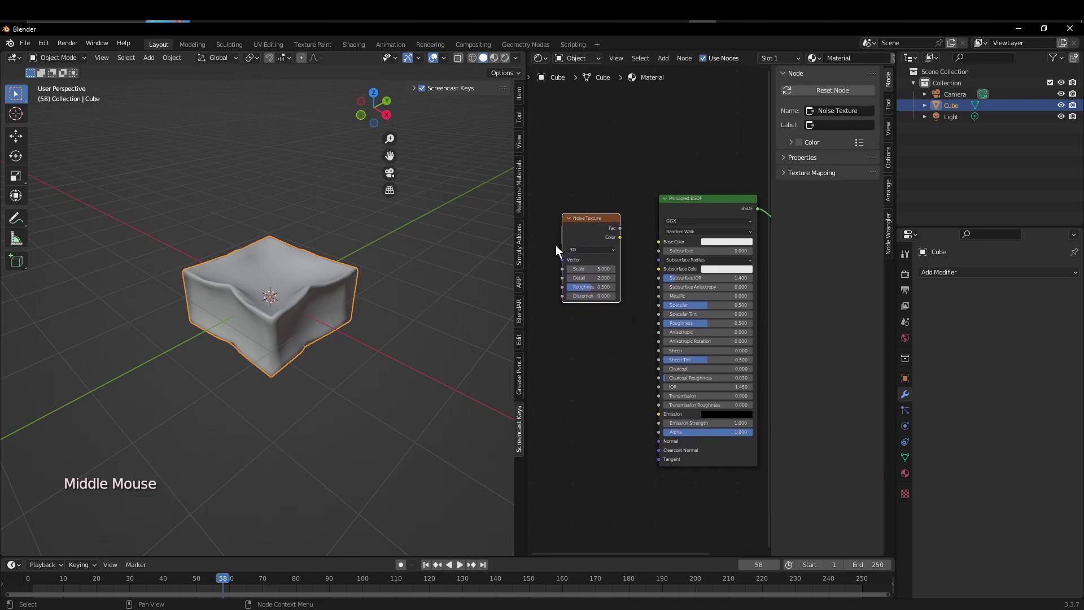
Widen the Shader Editor and connect the Noise Texture's Fac output to the Material Output's Displacement input.
left_click_drag(526, 277, 389, 277)
middle_click_drag(489, 296, 452, 309)
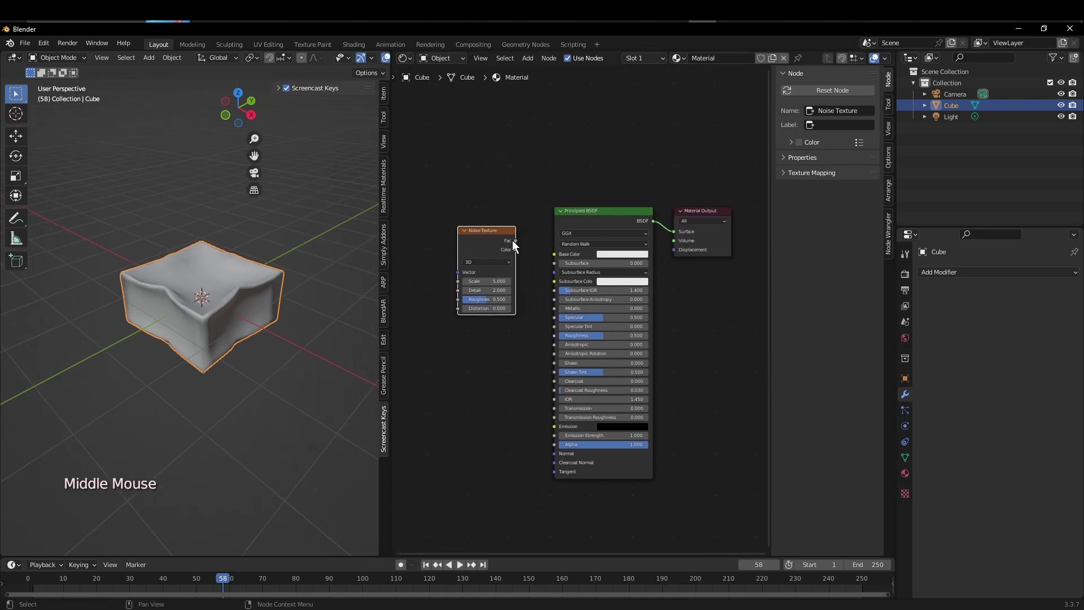
left_click_drag(515, 241, 673, 250)
left_click_drag(490, 229, 487, 258)
scroll(357, 59, "down", 3)
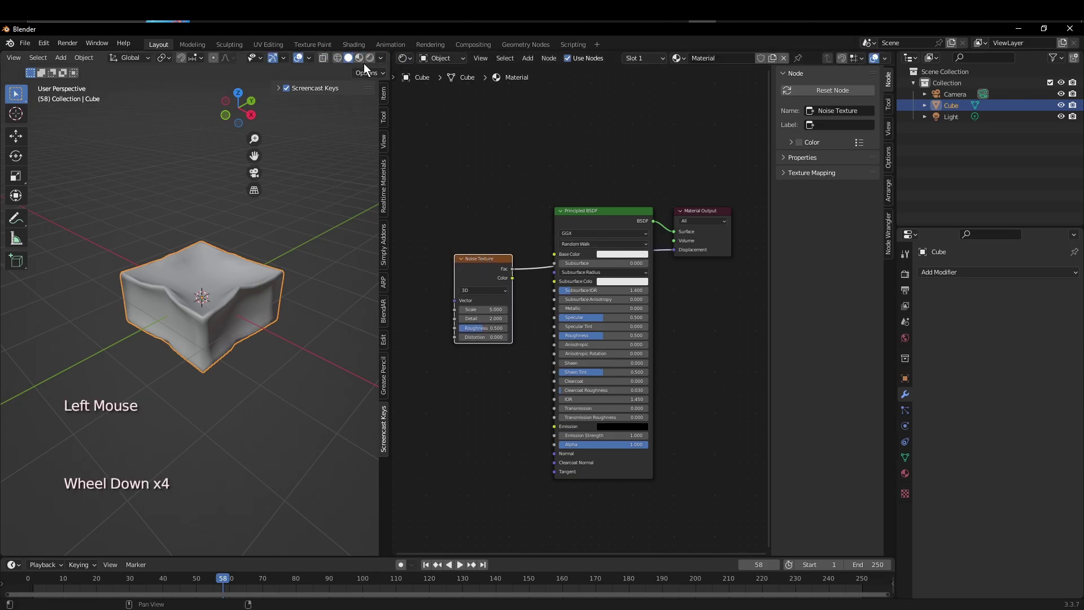
Switch the 3D viewport to Rendered shading and shift the Noise Texture node slightly upward.
left_click(370, 57)
scroll(255, 262, "up", 2)
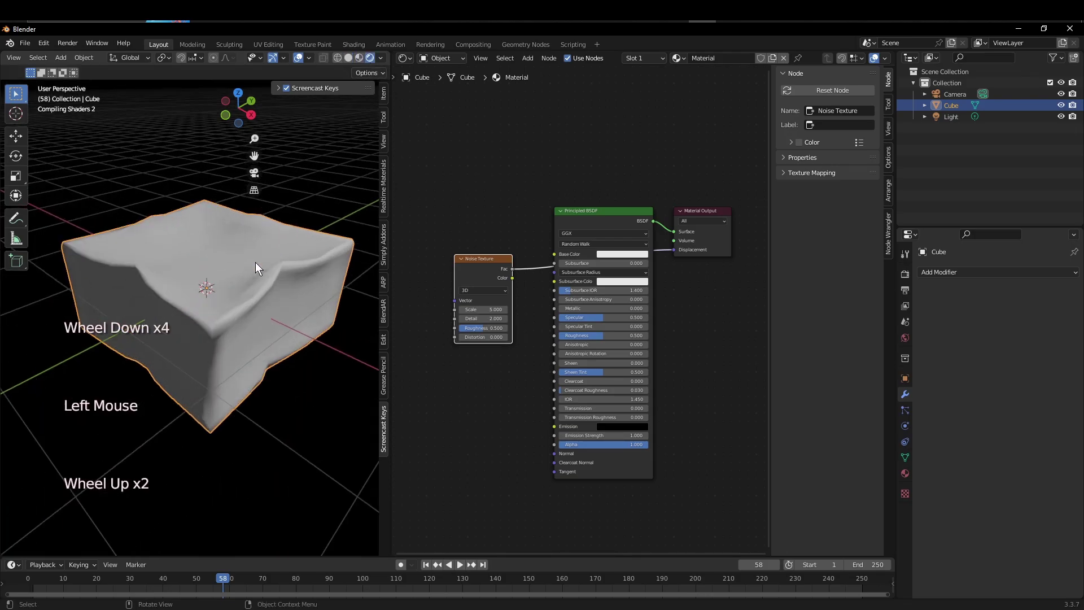
left_click_drag(492, 255, 492, 243)
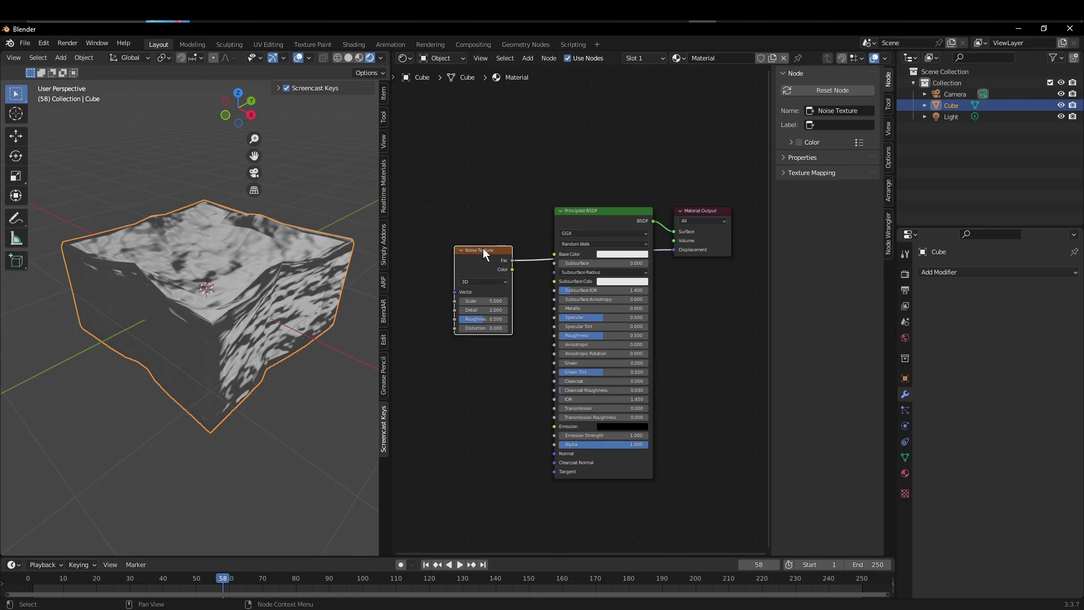
Set the Noise Texture's scale to 8.7 and roughness to 0.425, and move the node slightly away from the Principled BSDF.
left_click(495, 300)
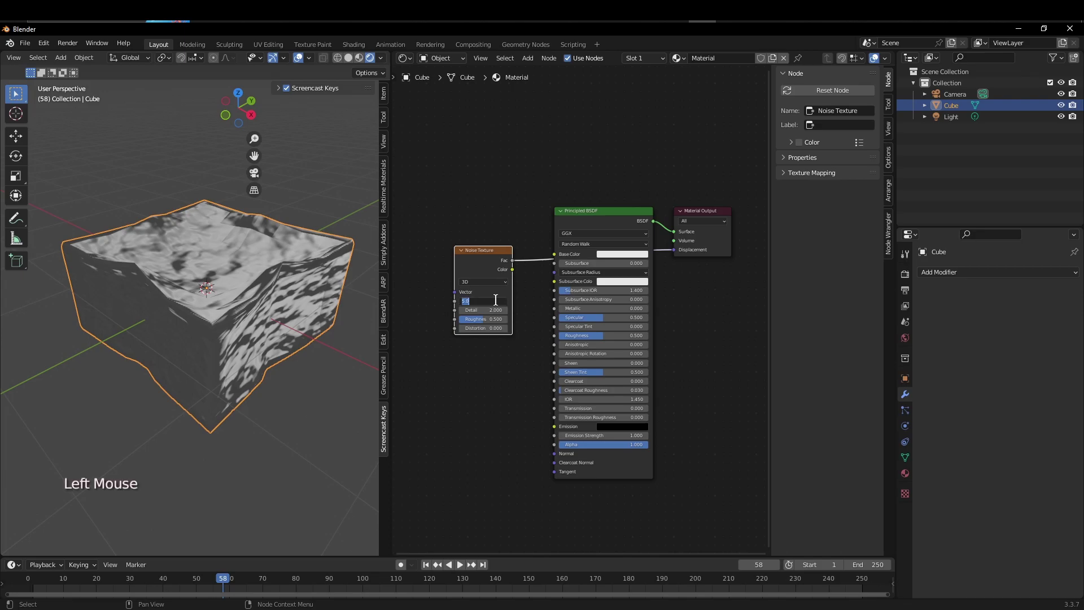
type("8")
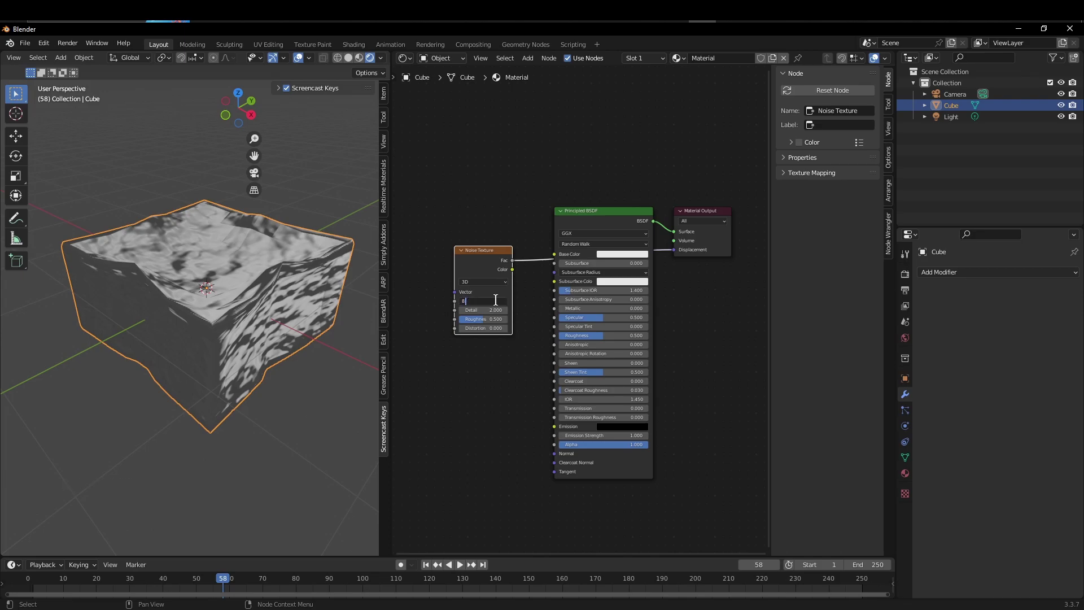
type(".7")
key("Return")
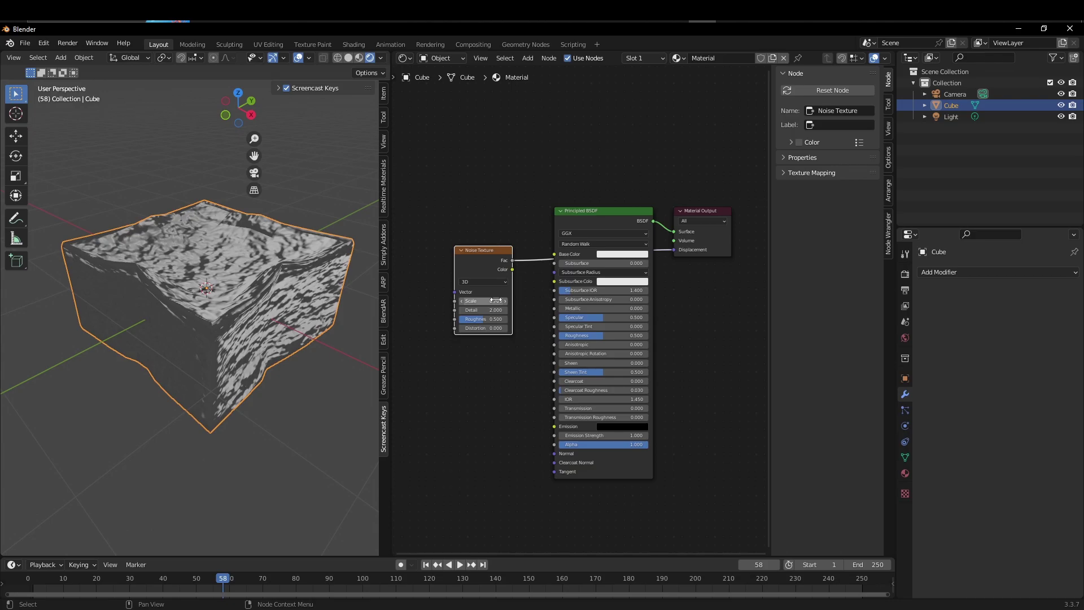
left_click(502, 320)
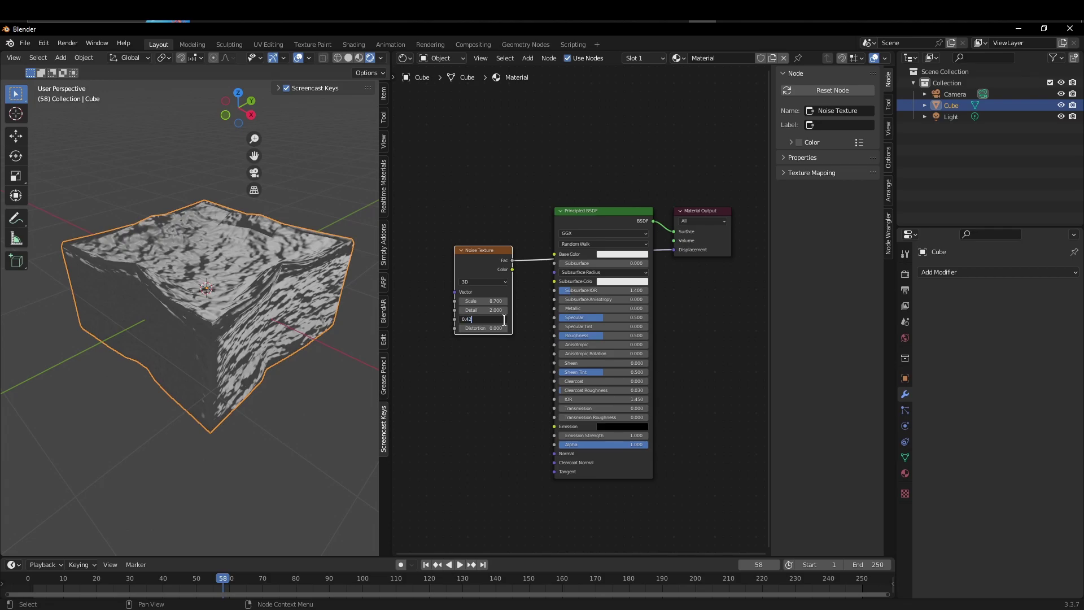
type("0.425")
key("Return")
left_click_drag(479, 251, 454, 249)
Add a Texture Coordinate node ahead of the Noise Texture node.
middle_click_drag(460, 326, 609, 333)
right_click(475, 259)
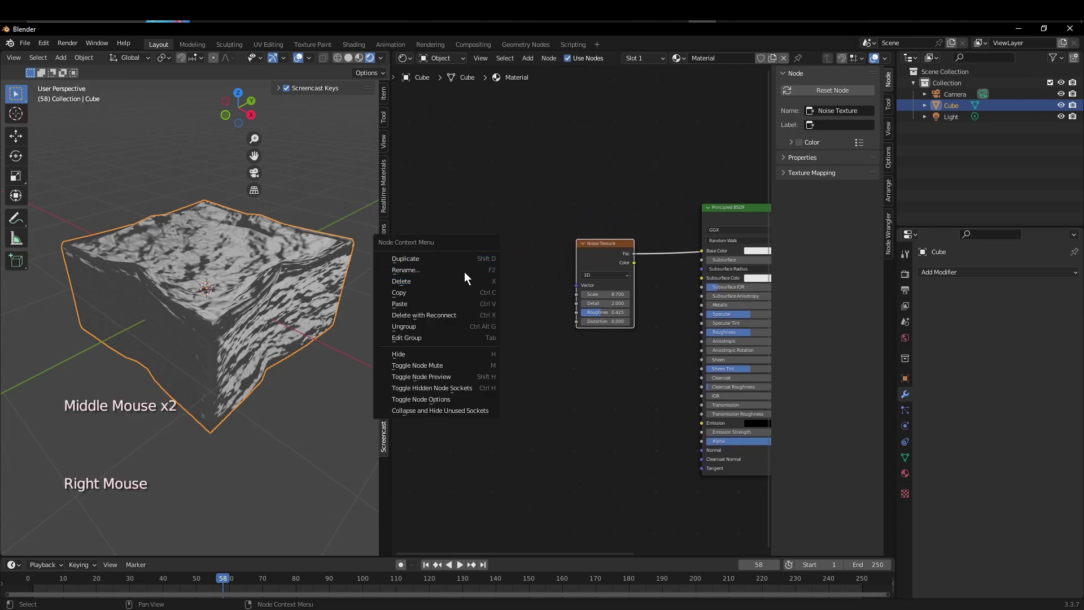
key("shift+a")
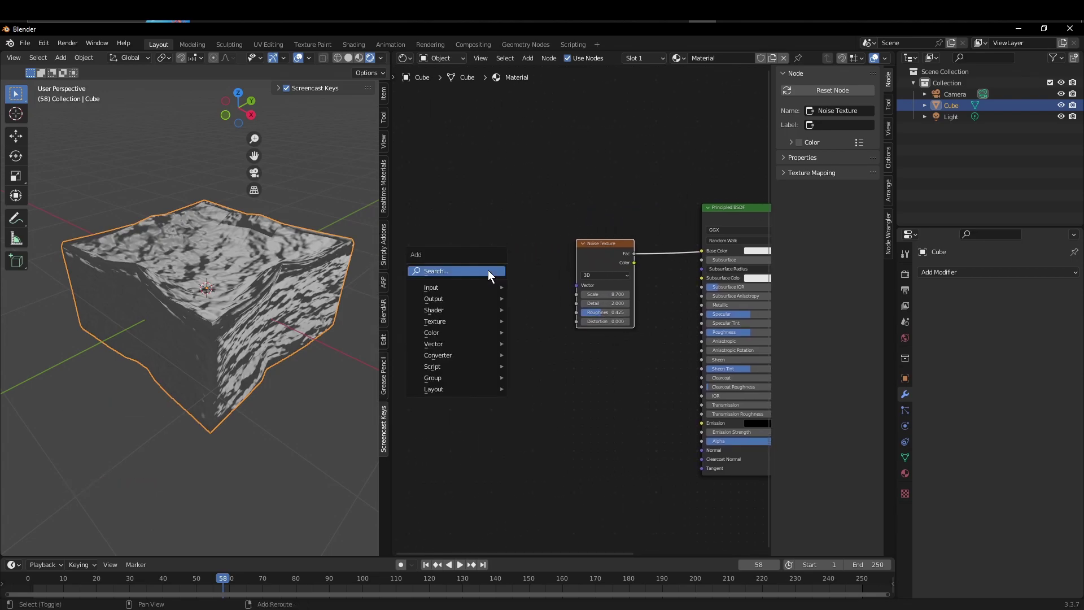
left_click(488, 270)
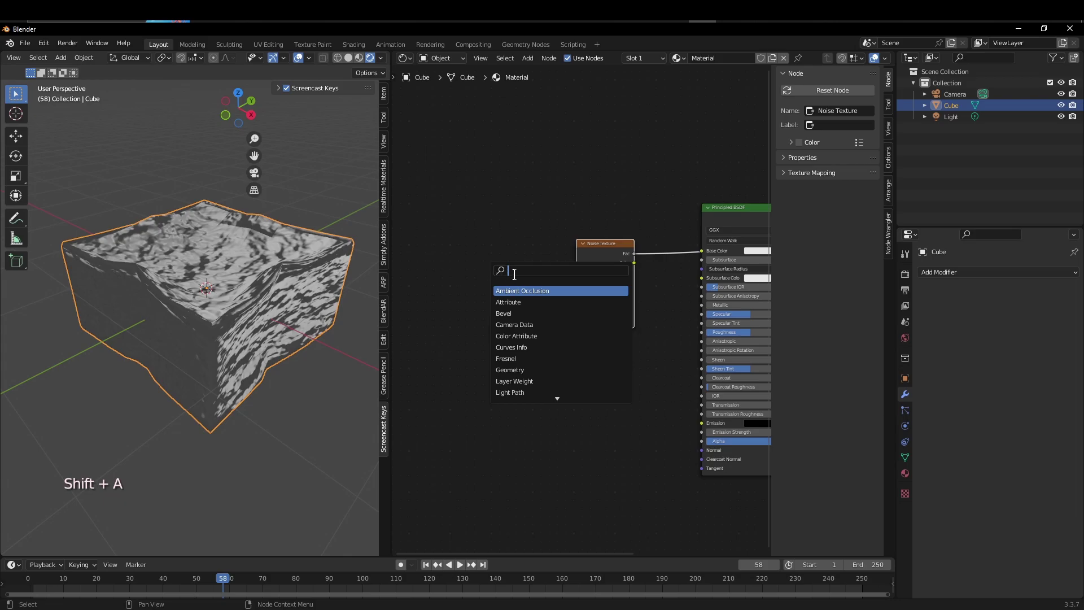
type("texturec")
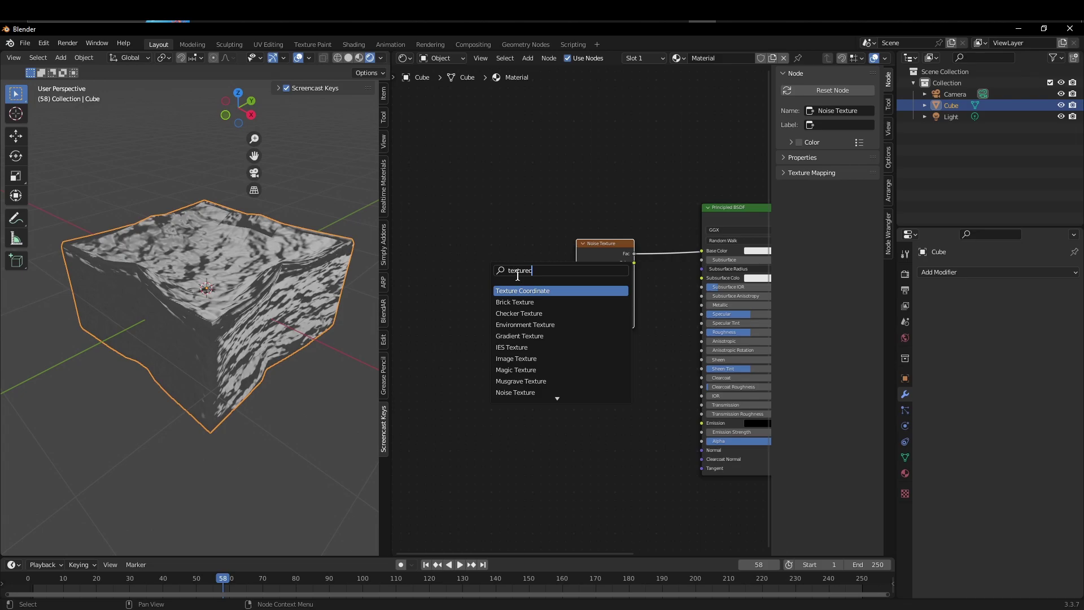
left_click(537, 290)
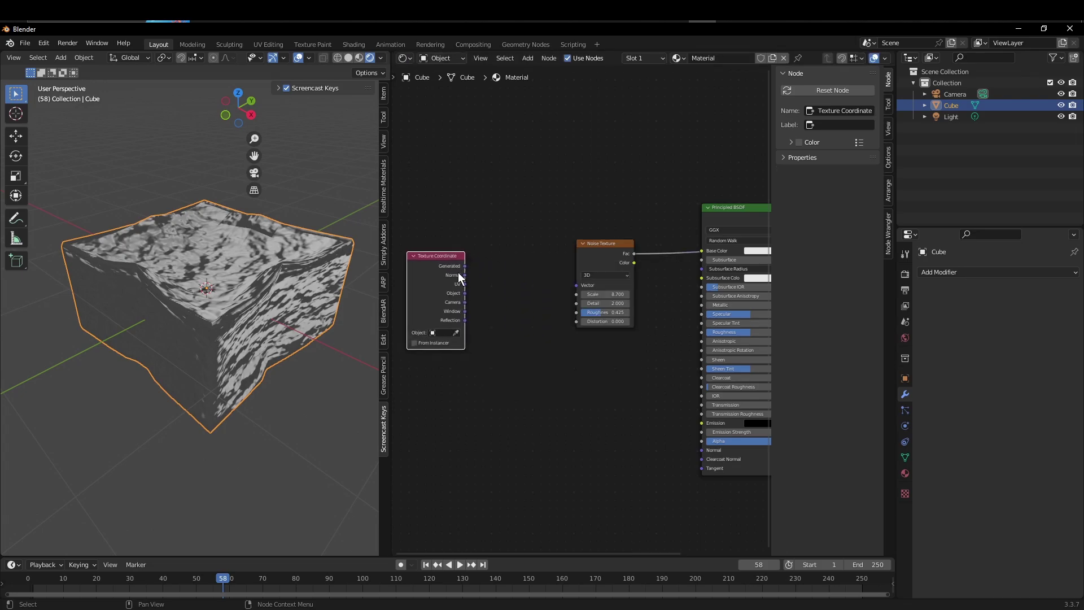
Add a Mapping node and link the Texture Coordinate's Object output through it into the Noise Texture's Vector input.
left_click(521, 285)
key("shift+a")
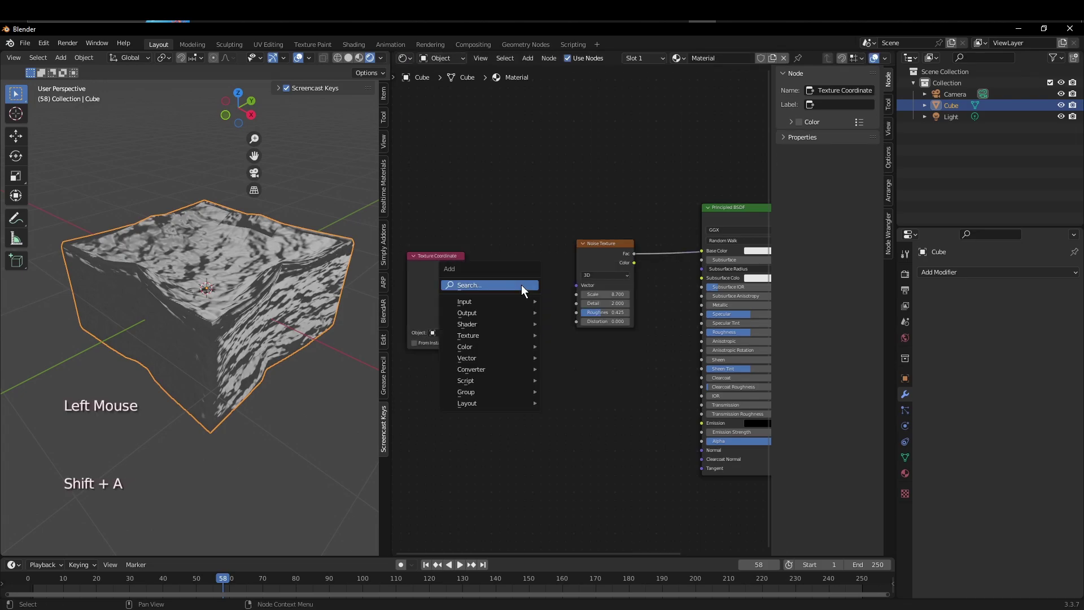
type("mapp")
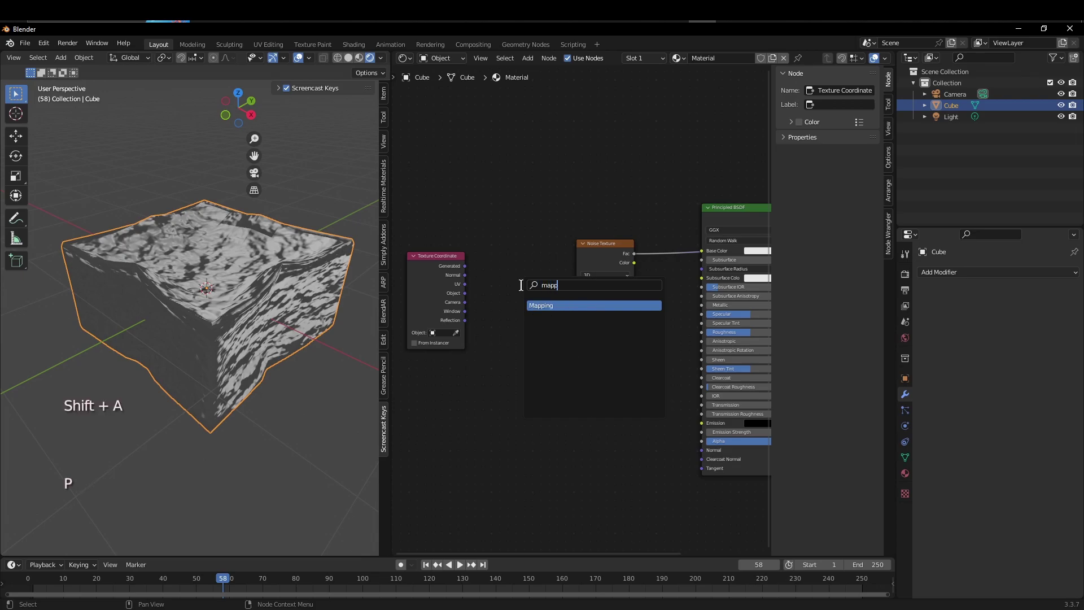
key("Return")
left_click(480, 266)
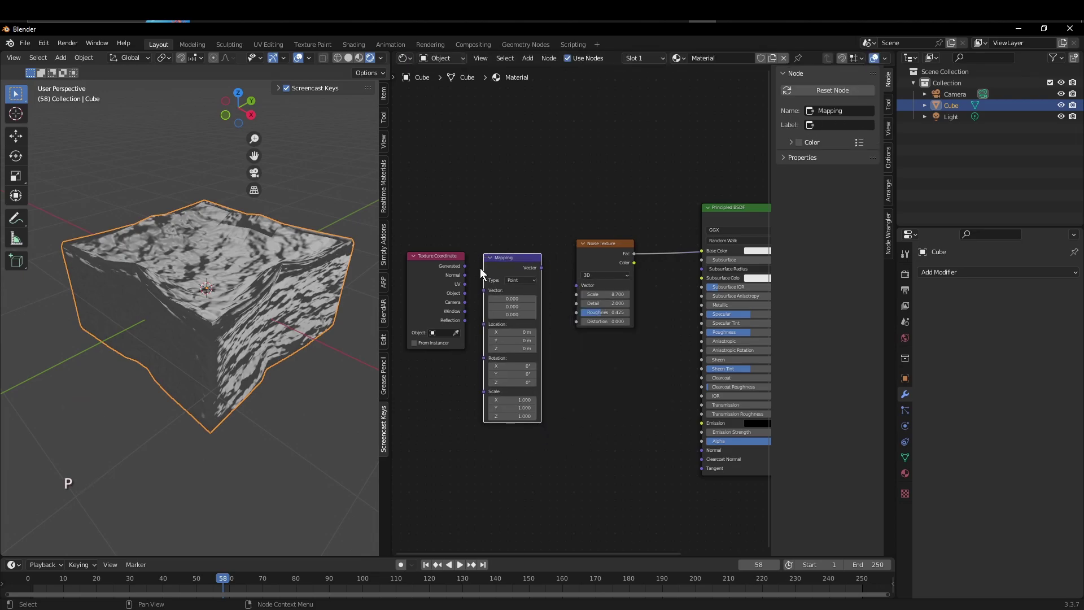
left_click_drag(464, 293, 485, 290)
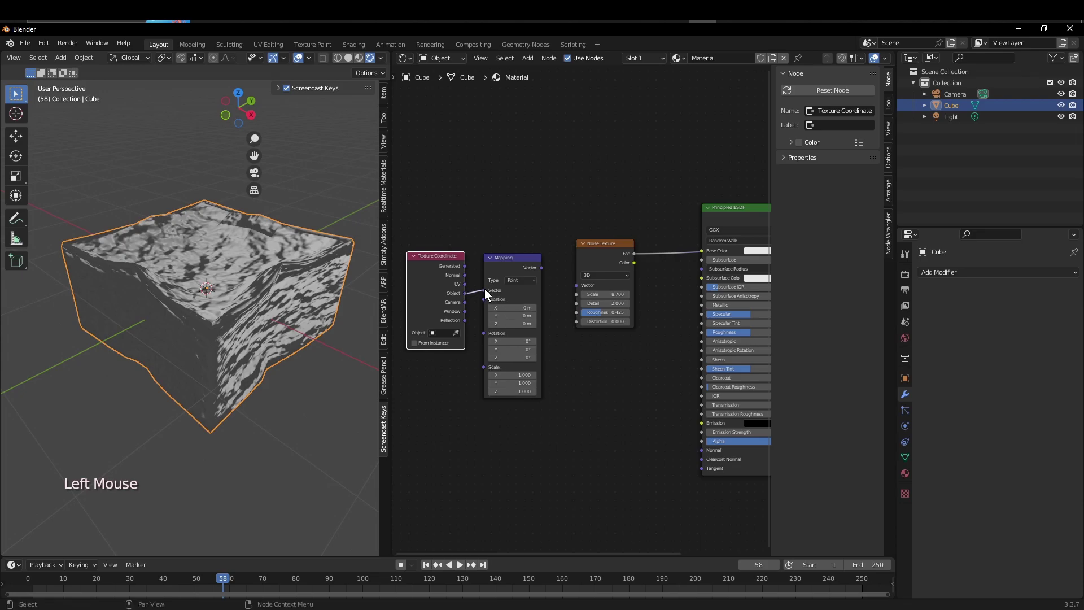
left_click_drag(542, 268, 576, 285)
Move the Principled BSDF and Material Output nodes farther from the Noise Texture to make room between them.
mouse_move(600, 412)
middle_mouse_down()
mouse_move(568, 410)
mouse_move(565, 380)
middle_mouse_up()
scroll(562, 377, "down", 1)
scroll(561, 377, "down", 2)
left_click_drag(606, 210, 744, 466)
left_click_drag(652, 246, 763, 398)
left_click_drag(648, 256, 732, 259)
middle_click_drag(649, 338, 605, 347)
Insert a ColorRamp node into the link between the Noise Texture and the Material Output's Displacement.
left_click(585, 342)
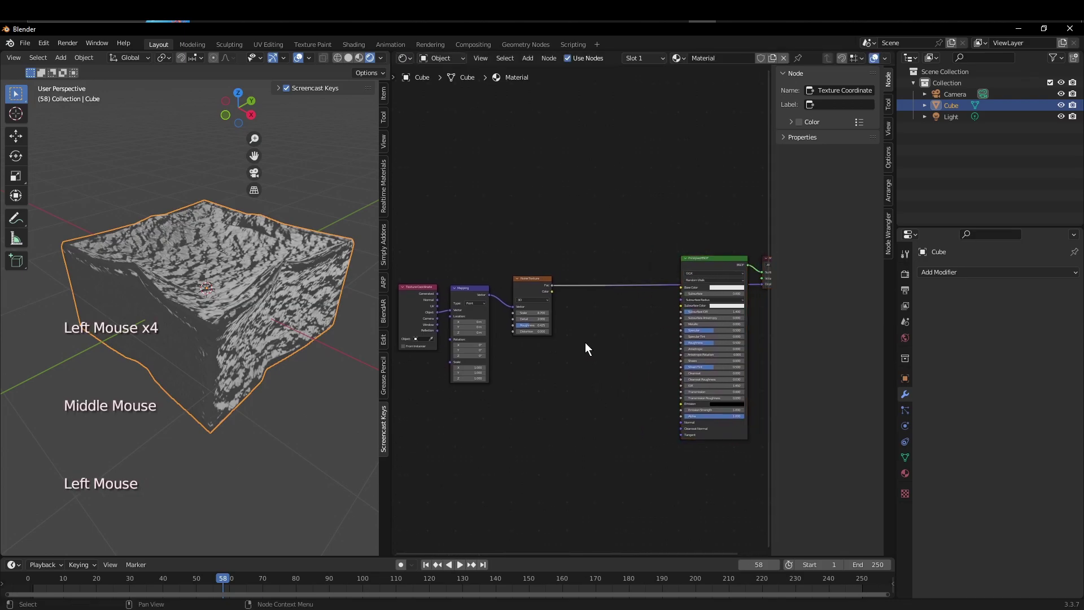
key("shift+a")
left_click(585, 342)
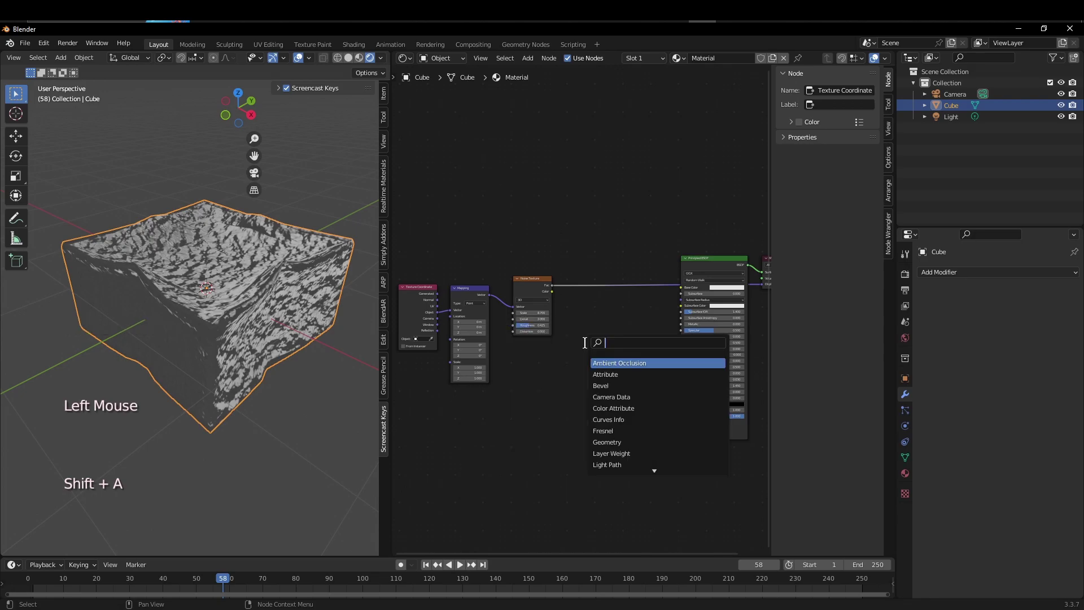
type("ramp")
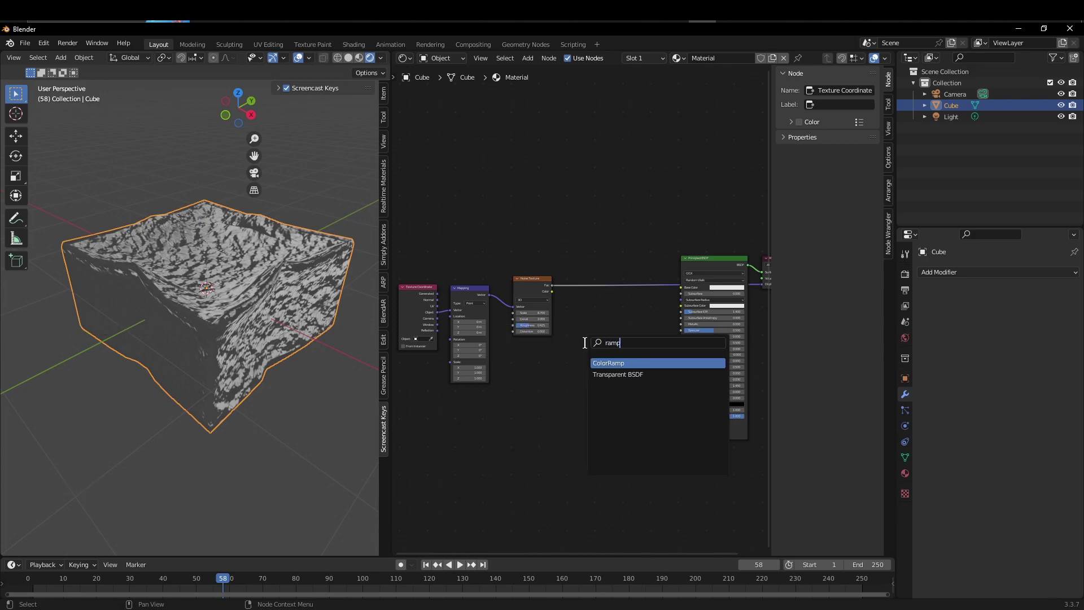
left_click(624, 364)
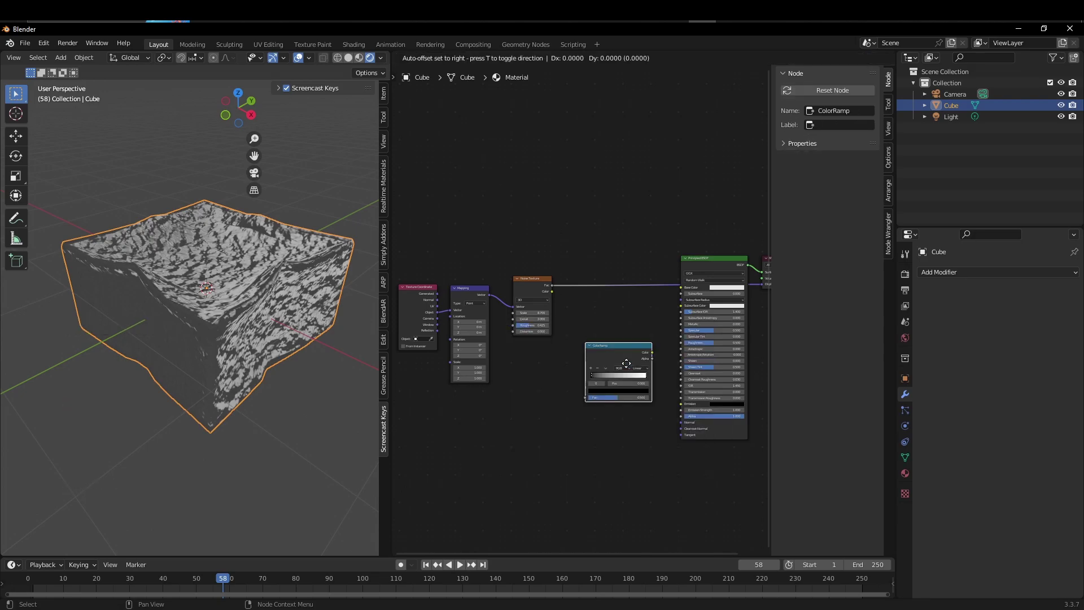
left_click(615, 287)
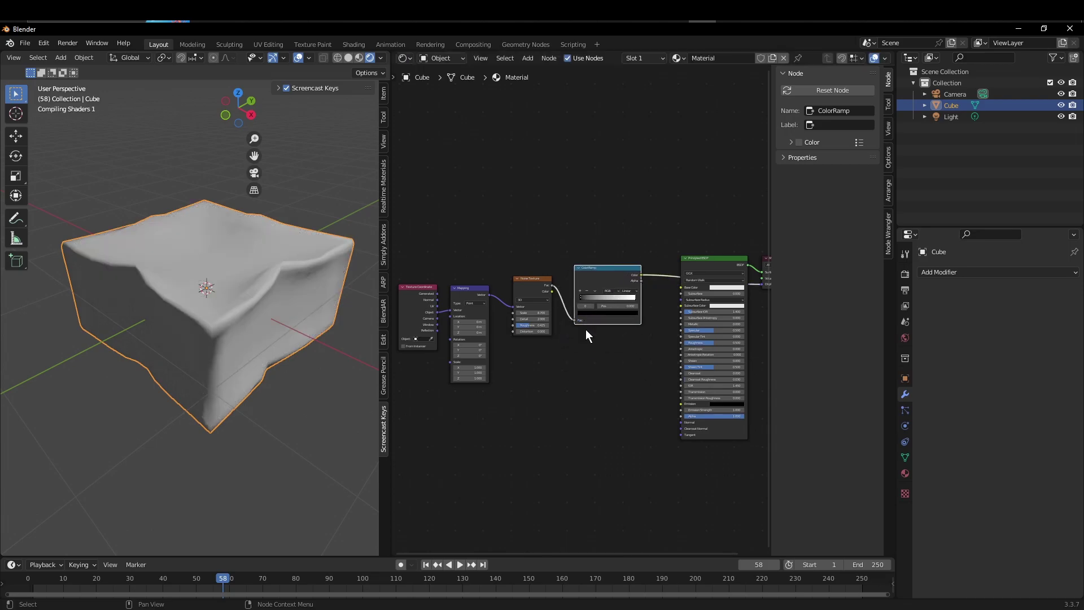
Move the ColorRamp's black stop to about position 0.368.
scroll(604, 300, "up", 5)
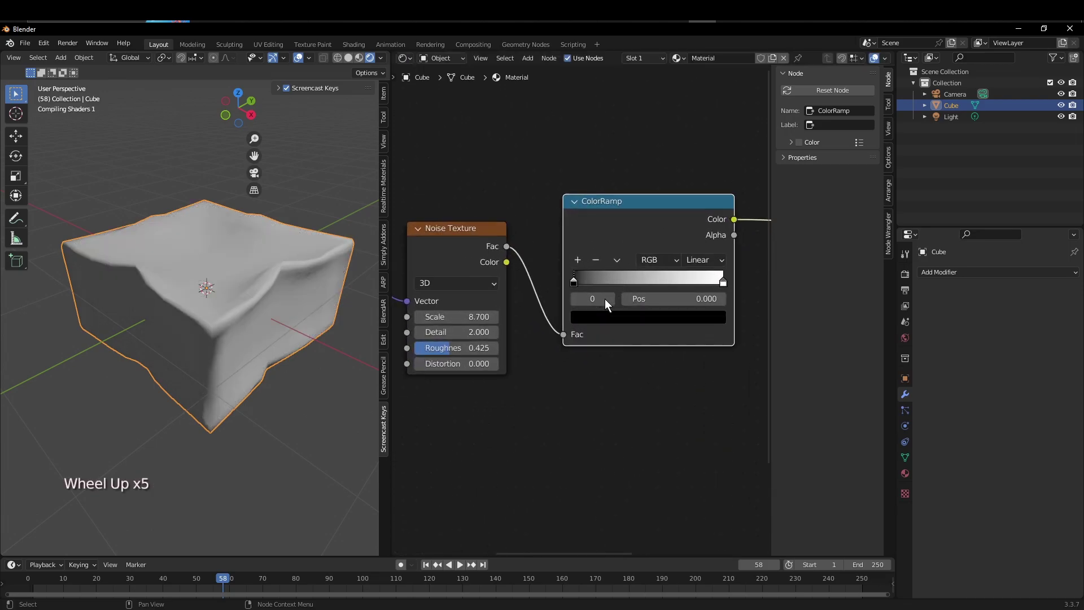
scroll(594, 279, "up", 2)
scroll(648, 283, "down", 2)
middle_click_drag(649, 324, 627, 356)
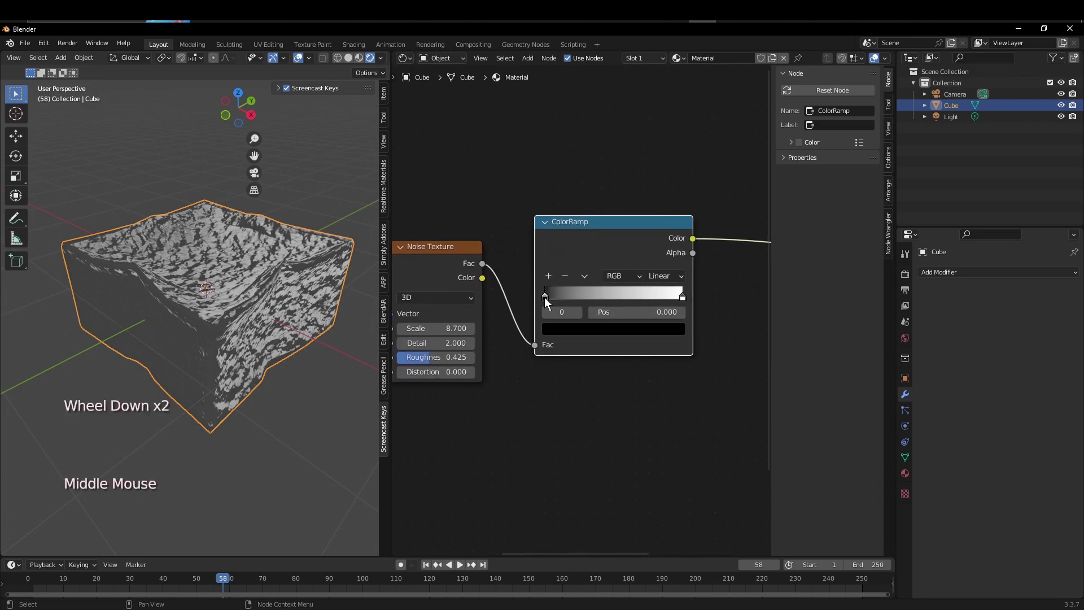
left_click_drag(544, 297, 599, 296)
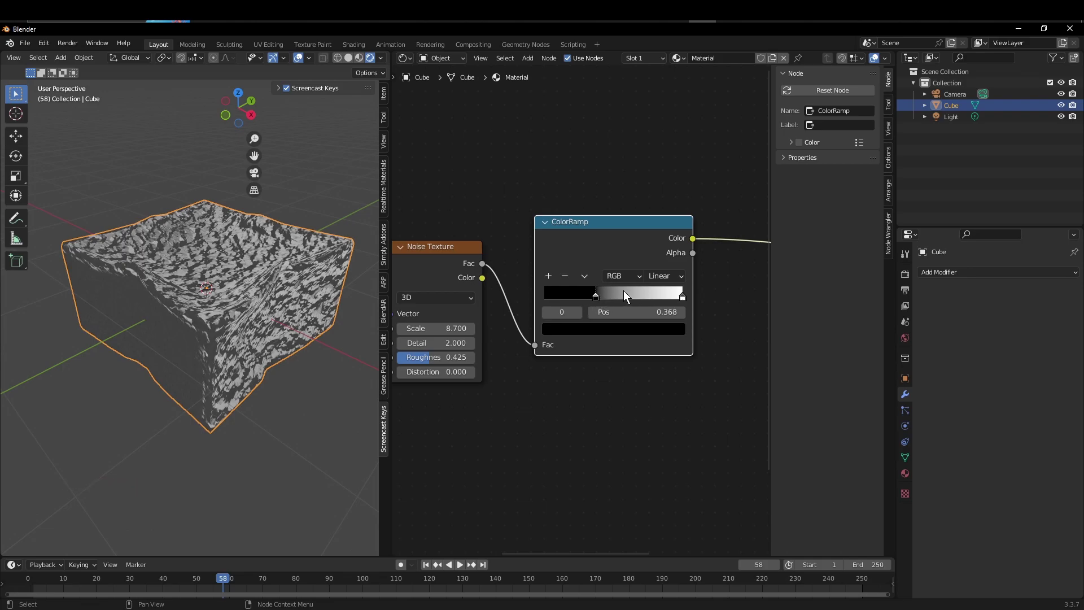
Change the ColorRamp's first stop from black to a muted brown, hex 786138, and copy its hex code.
left_click(598, 333)
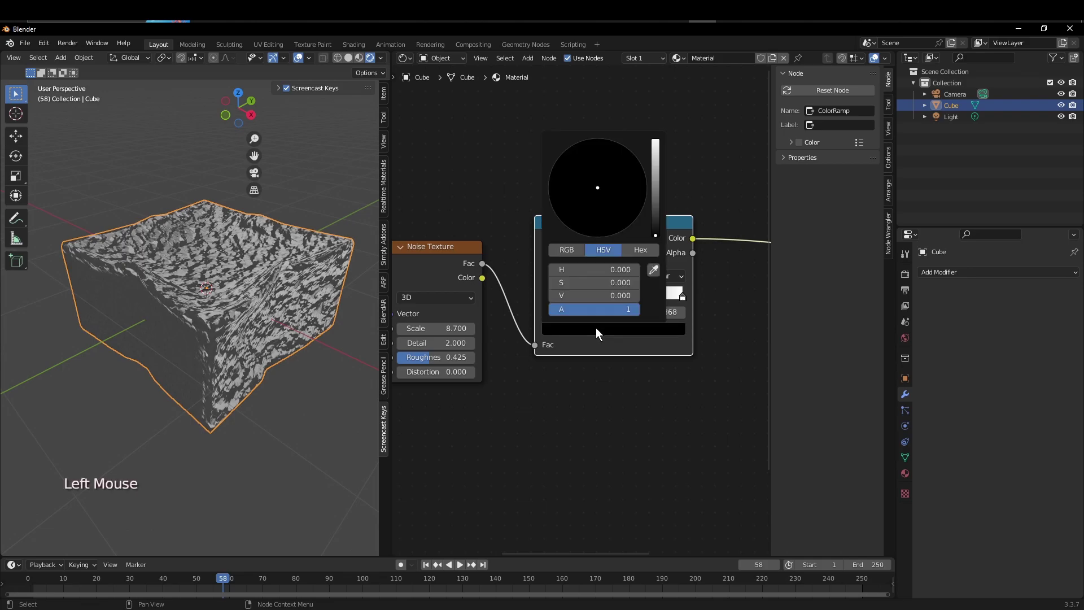
left_click_drag(657, 218, 656, 190)
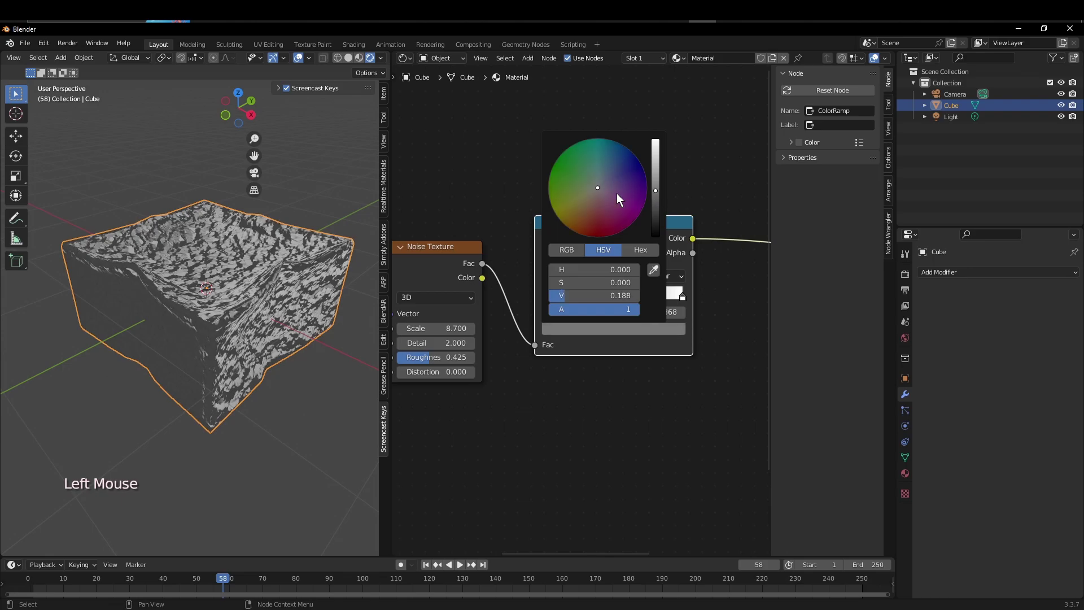
left_click(582, 210)
mouse_move(582, 209)
left_mouse_down()
mouse_move(601, 208)
mouse_move(568, 209)
mouse_move(569, 219)
mouse_move(581, 208)
left_mouse_up()
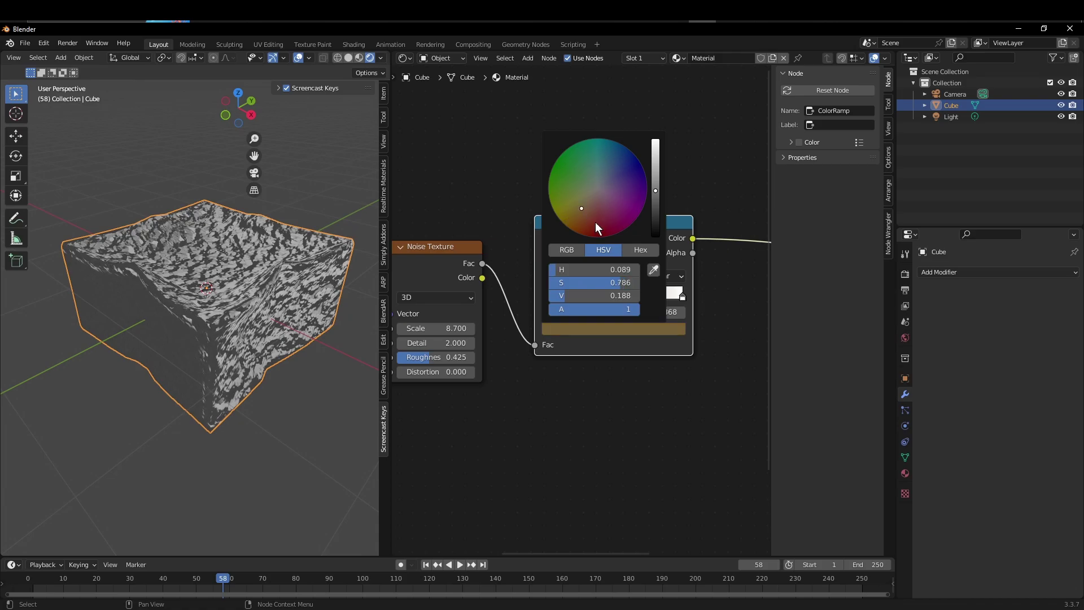
left_click(641, 249)
left_click(617, 269)
key("ctrl+c")
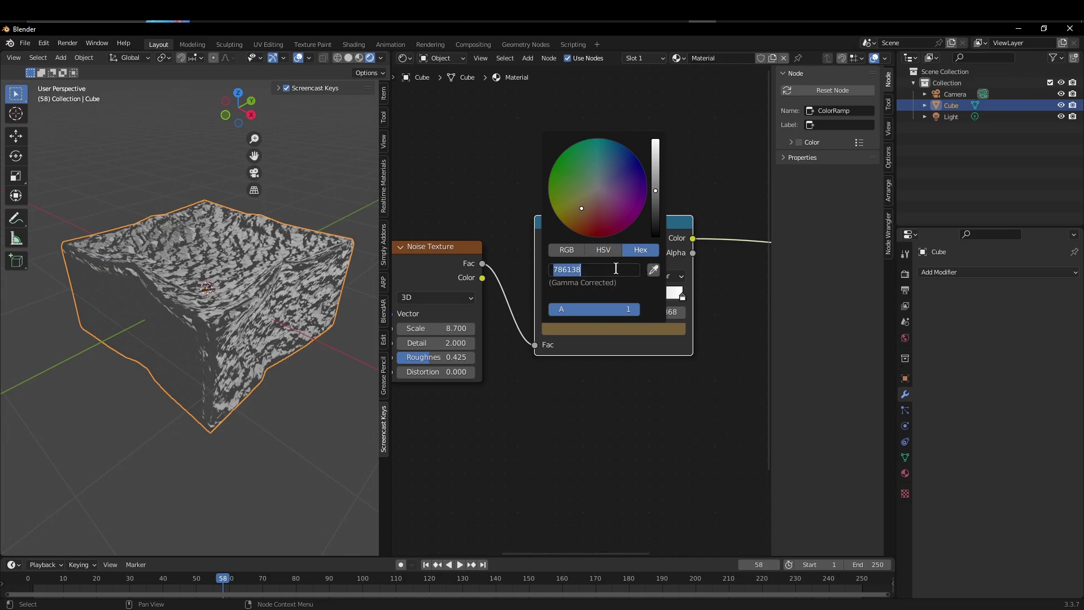
key("Return")
Move the ColorRamp's white stop to about position 0.814, give it the copied brown 786138, and darken it.
left_click(682, 297)
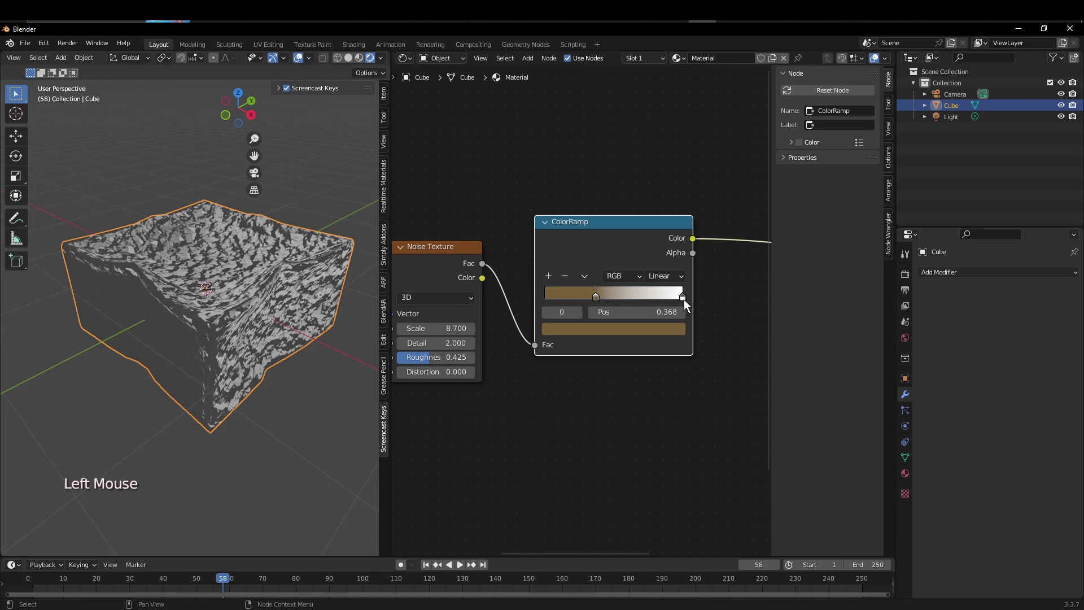
left_click_drag(684, 294, 663, 296)
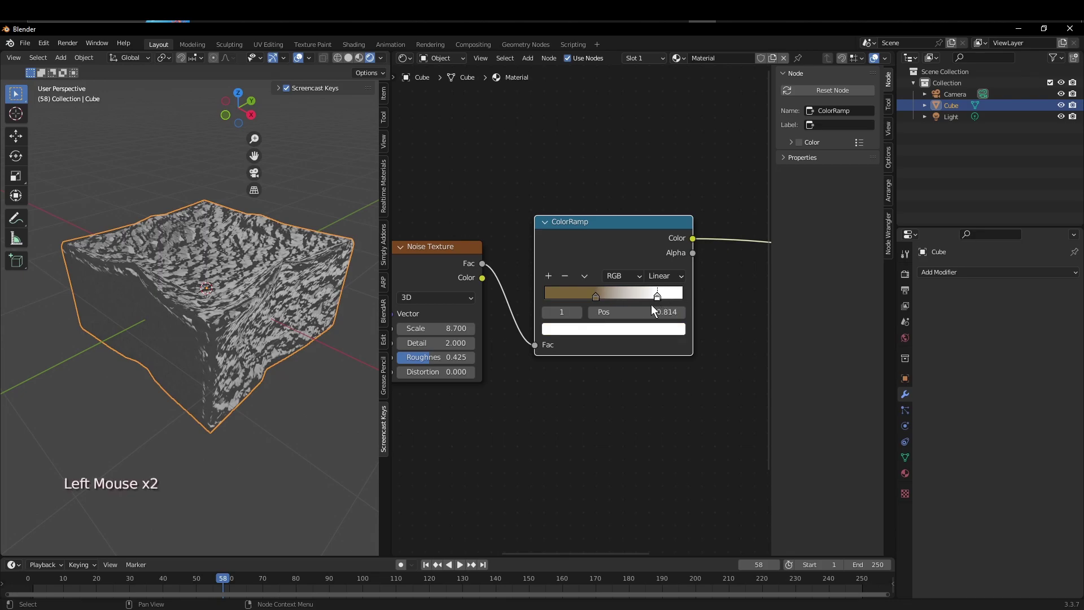
left_click(645, 328)
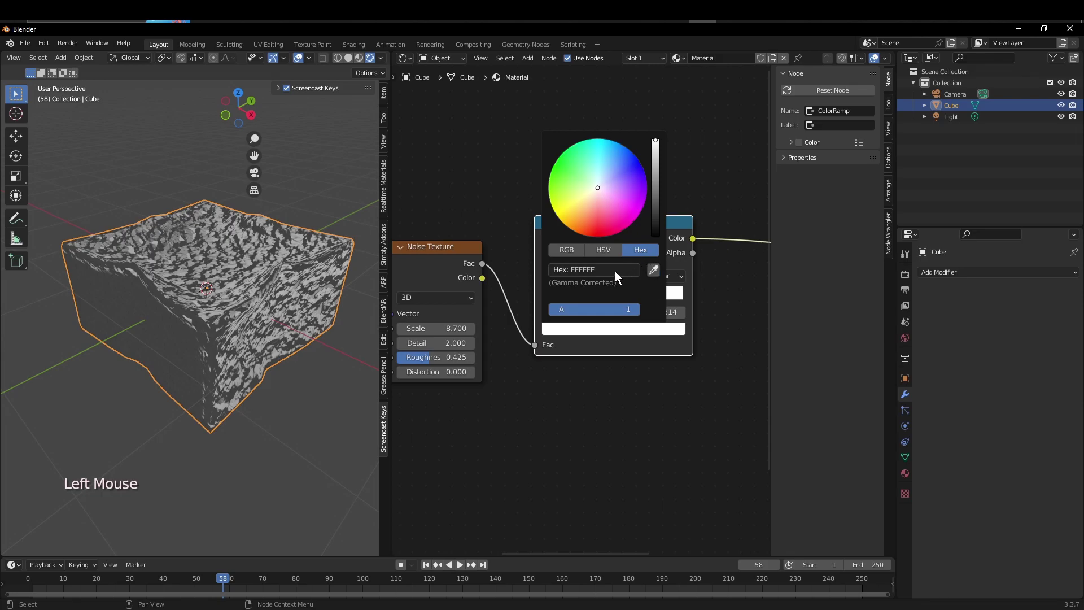
left_click(616, 273)
key("ctrl+v")
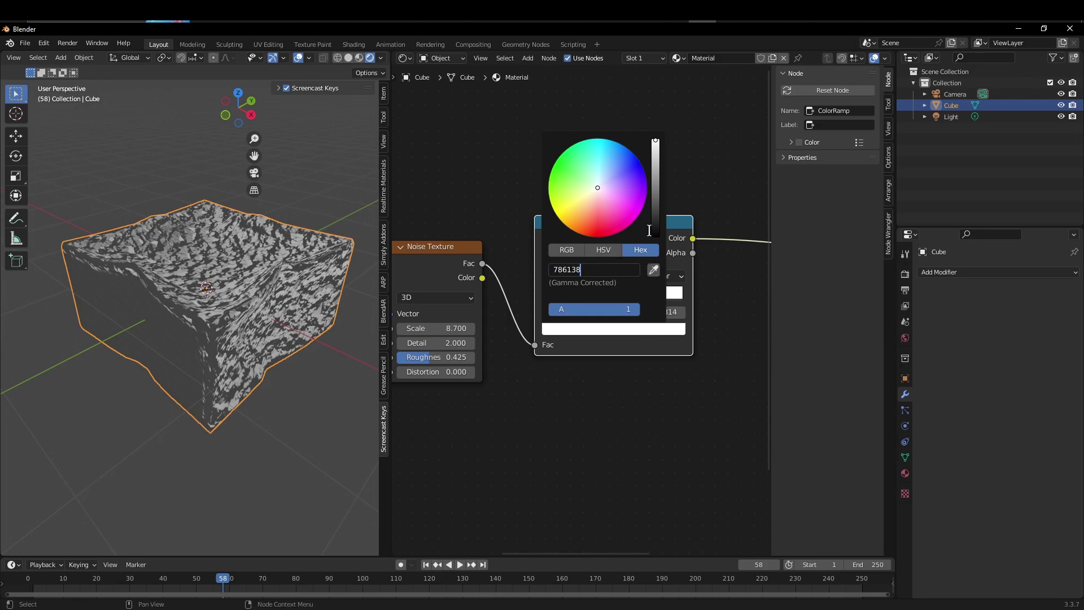
key("Return")
mouse_move(657, 191)
left_mouse_down()
mouse_move(656, 174)
mouse_move(656, 211)
left_mouse_up()
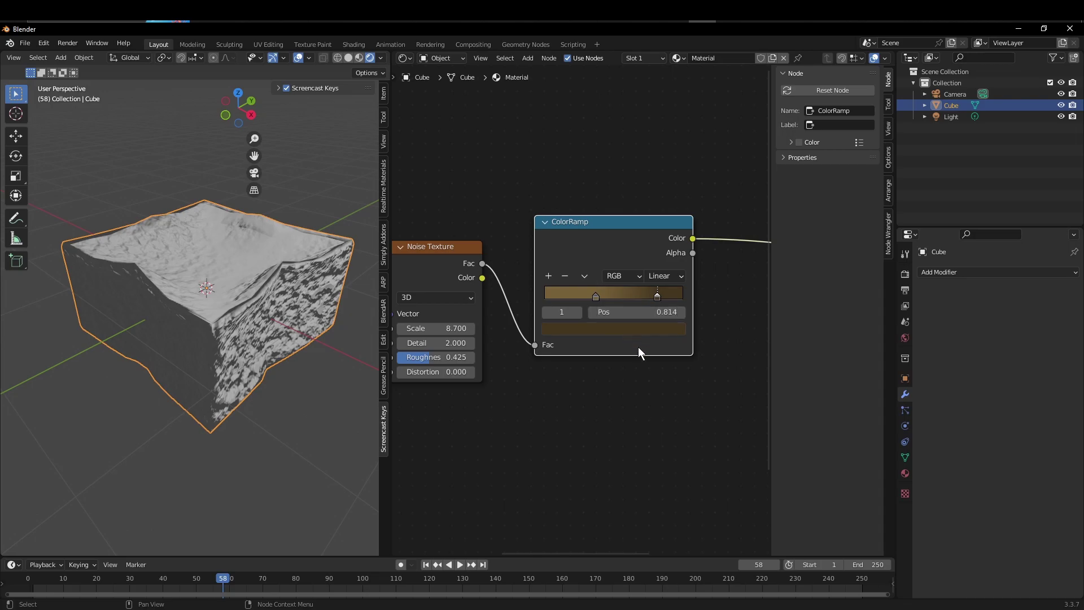
Link the ColorRamp's Color output to the Principled BSDF's Base Color and inspect the block.
middle_click_drag(649, 368, 597, 360)
scroll(621, 367, "down", 4)
scroll(618, 364, "down", 1)
scroll(612, 354, "down", 2)
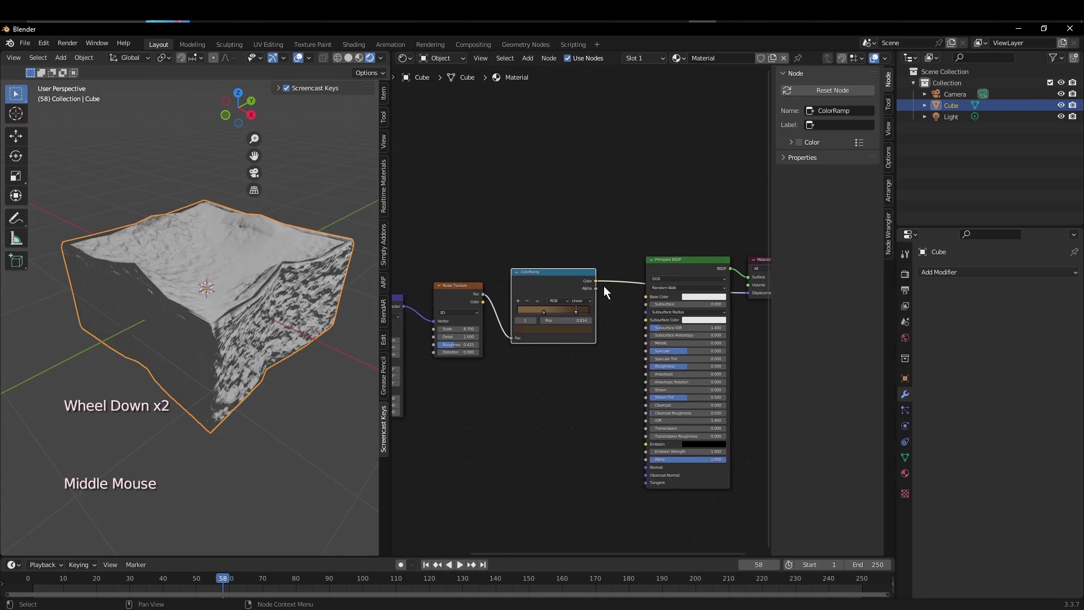
left_click_drag(596, 280, 646, 297)
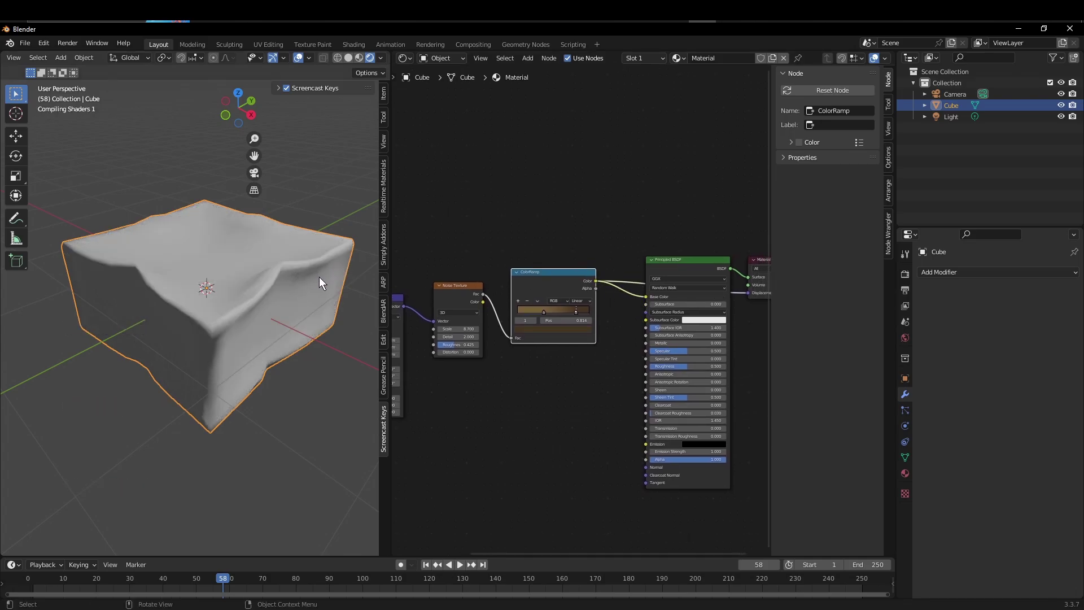
middle_click_drag(282, 284, 276, 301)
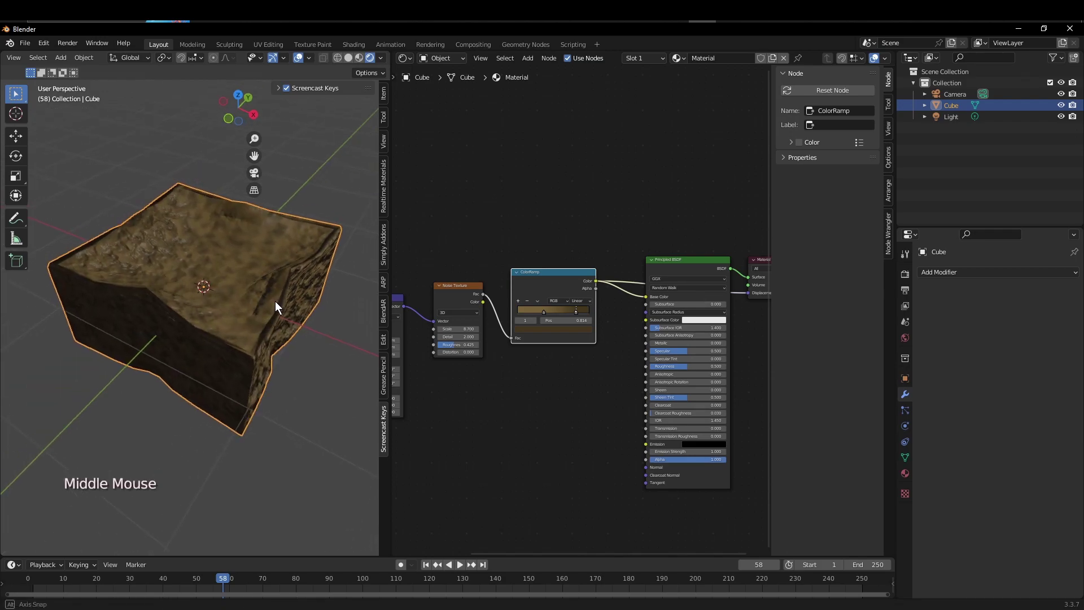
Desaturate and brighten the ColorRamp's first stop to a light sandy tan and copy its hex code.
left_click(542, 309)
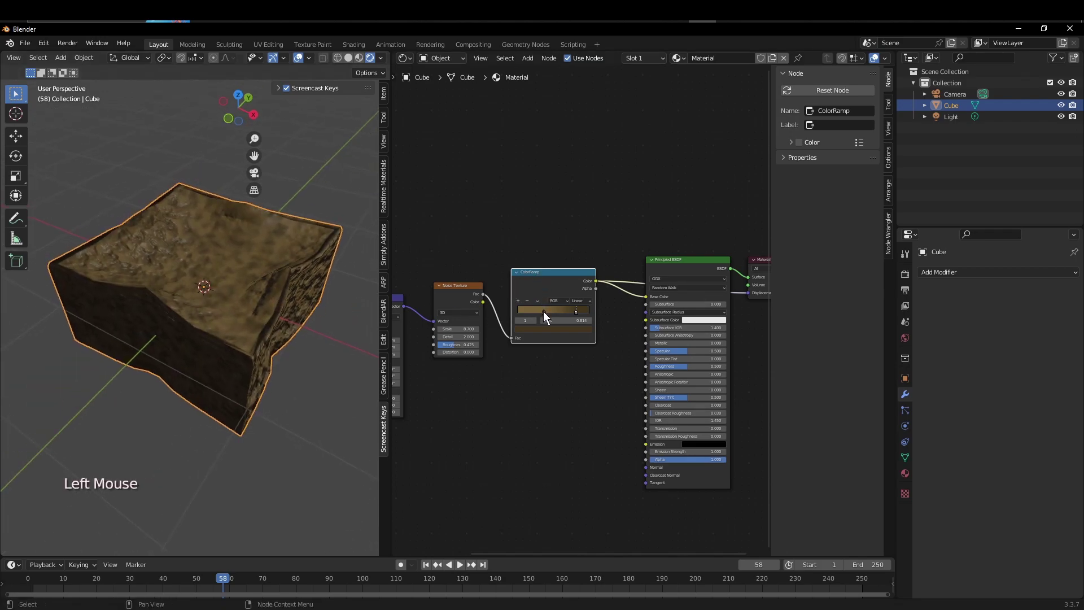
left_click(543, 312)
left_click(548, 328)
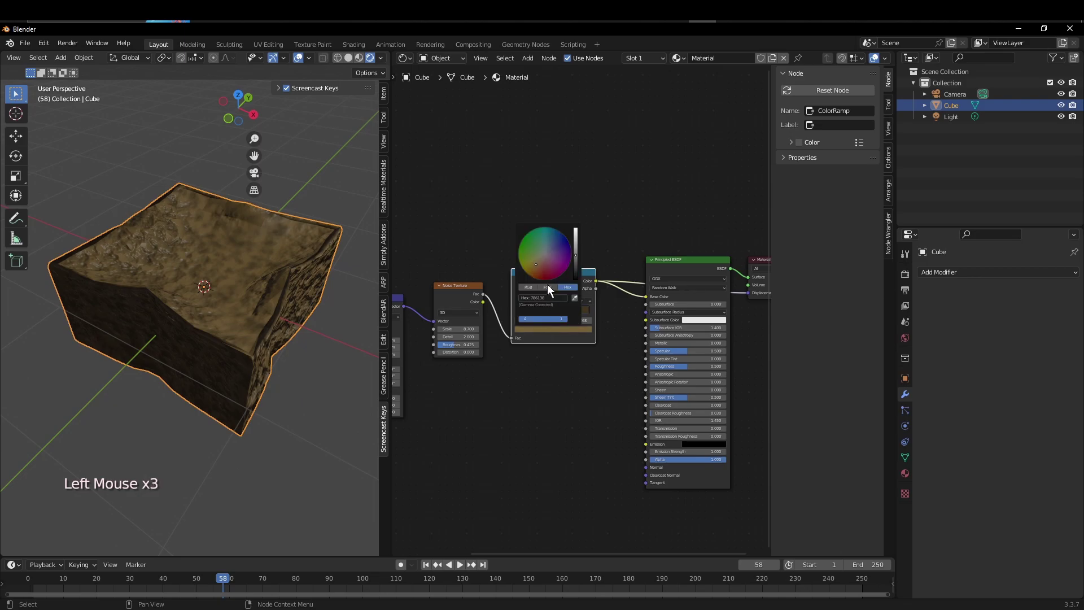
left_click_drag(537, 265, 539, 262)
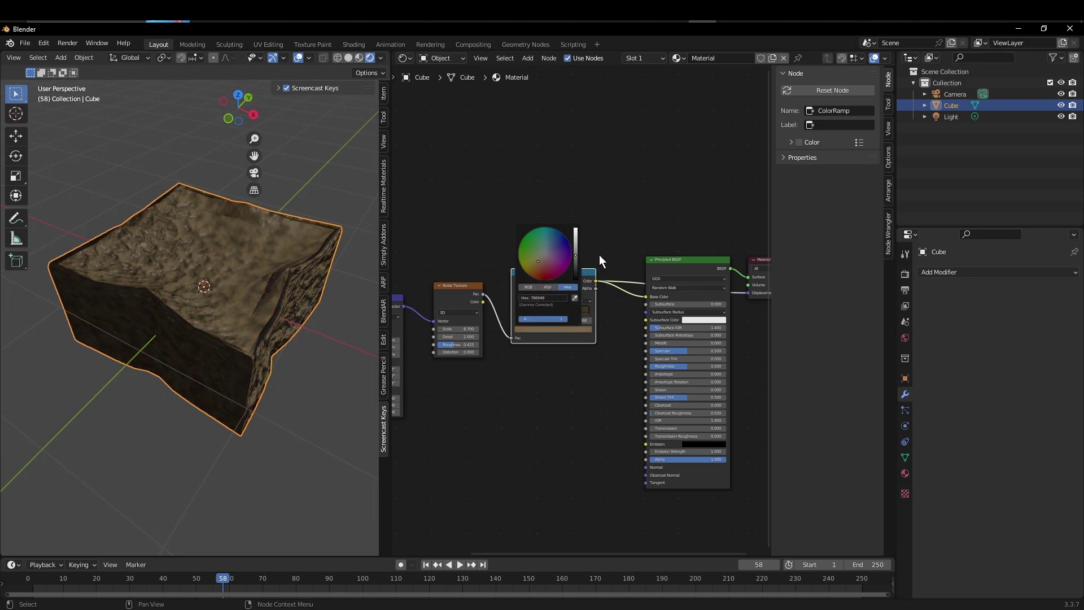
left_click_drag(575, 257, 576, 241)
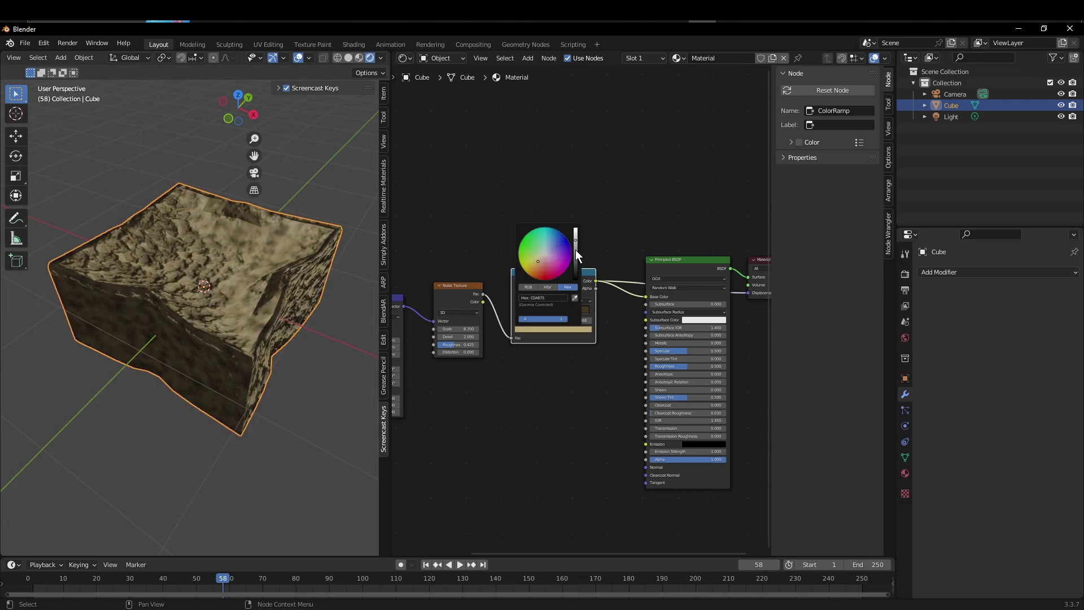
key("ctrl+c")
Paste the copied tan into the ColorRamp's second stop, darken it to brown, and inspect the block up close.
left_click(589, 292)
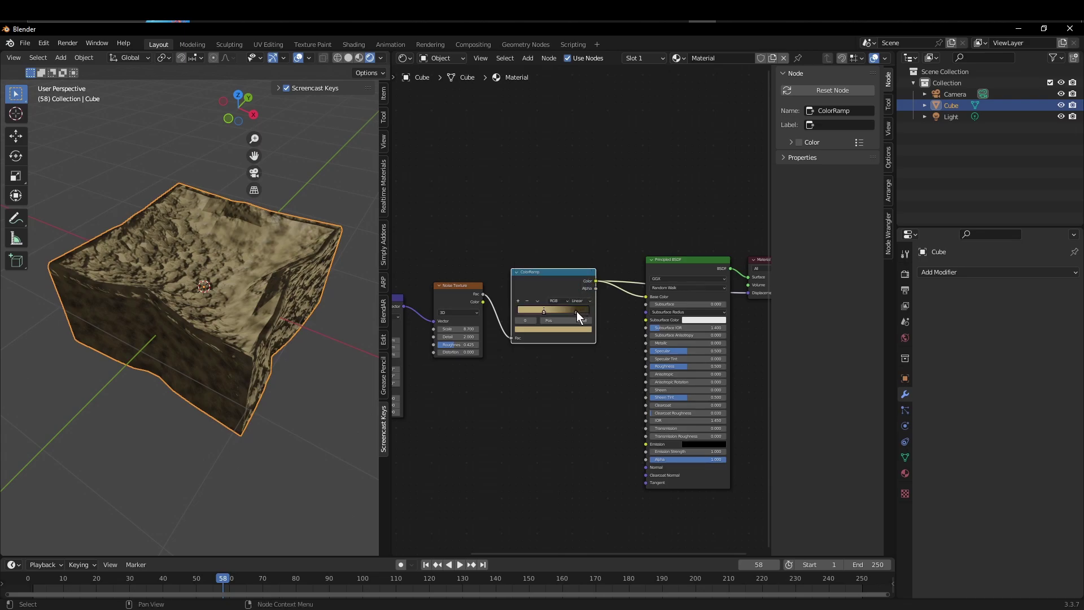
left_click(576, 311)
left_click(574, 330)
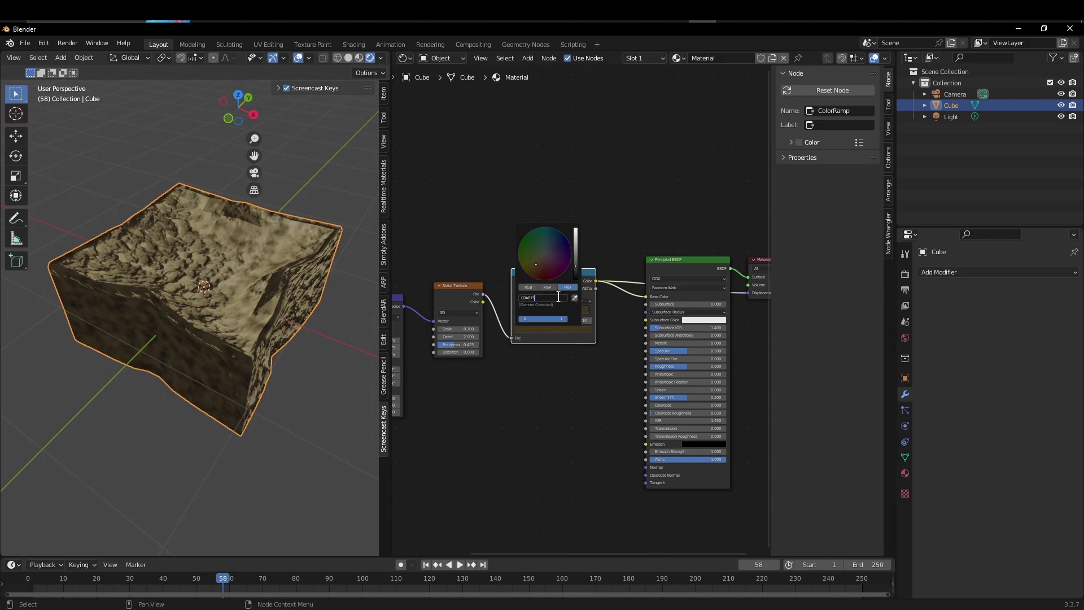
key("ctrl+v")
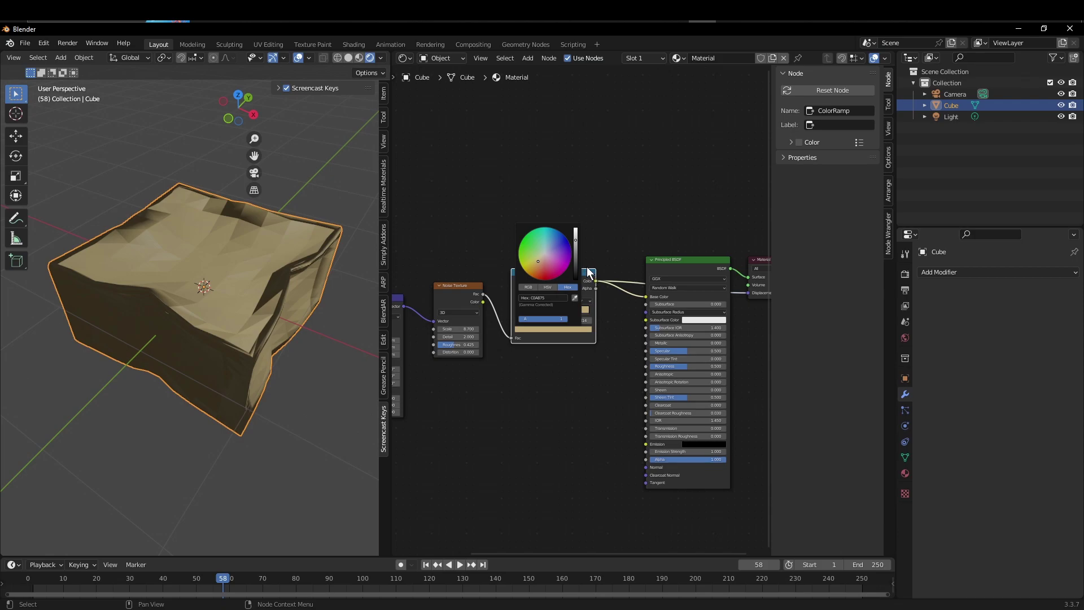
left_click_drag(574, 242, 575, 262)
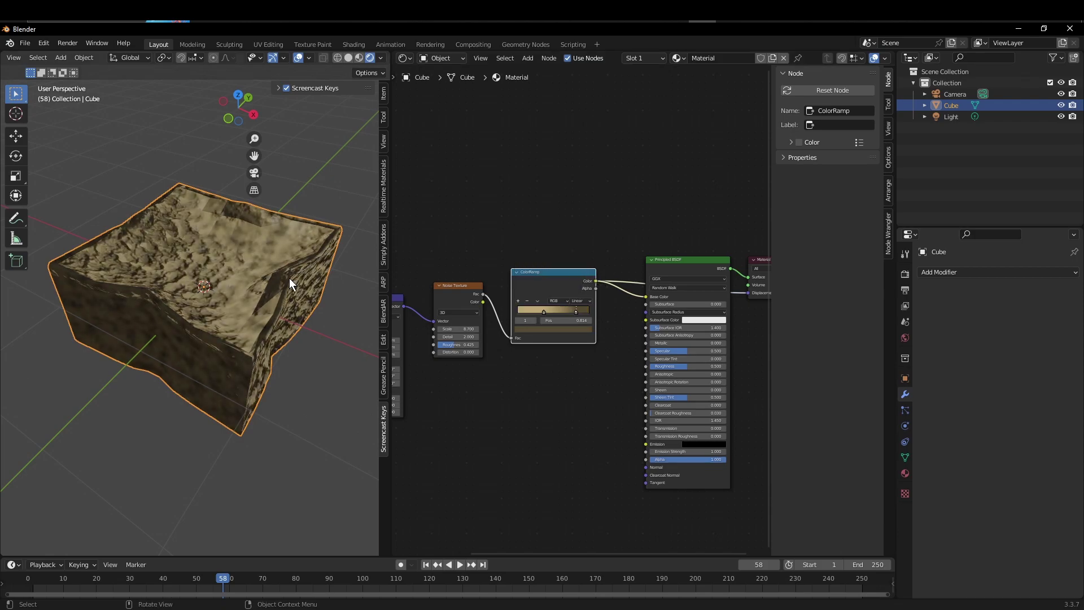
scroll(226, 285, "up", 3)
scroll(226, 284, "up", 1)
scroll(226, 284, "down", 2)
middle_click_drag(226, 284, 225, 282)
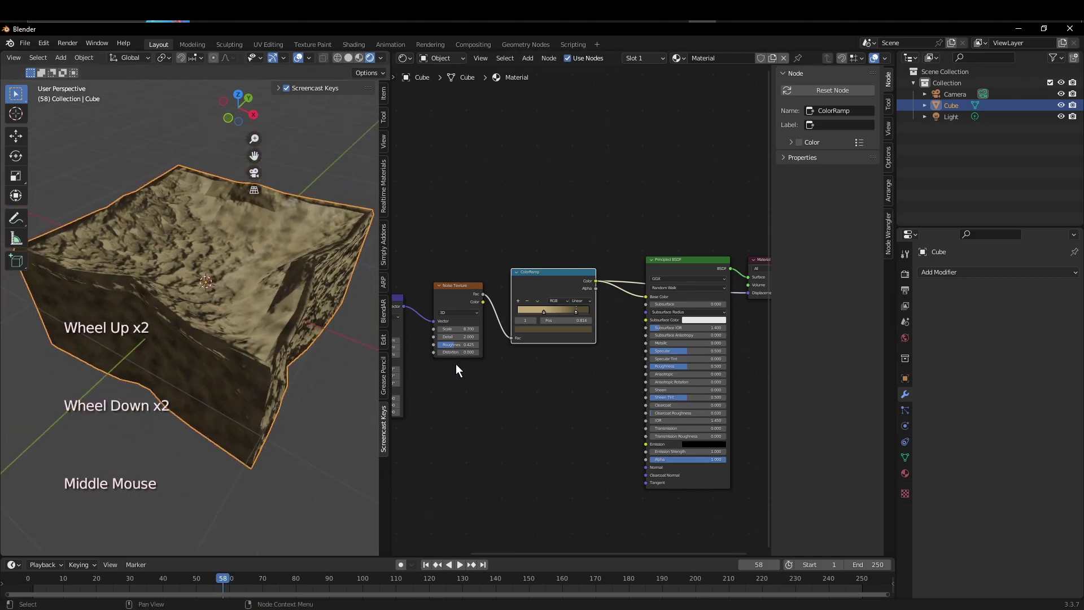
Add a second ColorRamp node and place it below the first one.
left_click(547, 370)
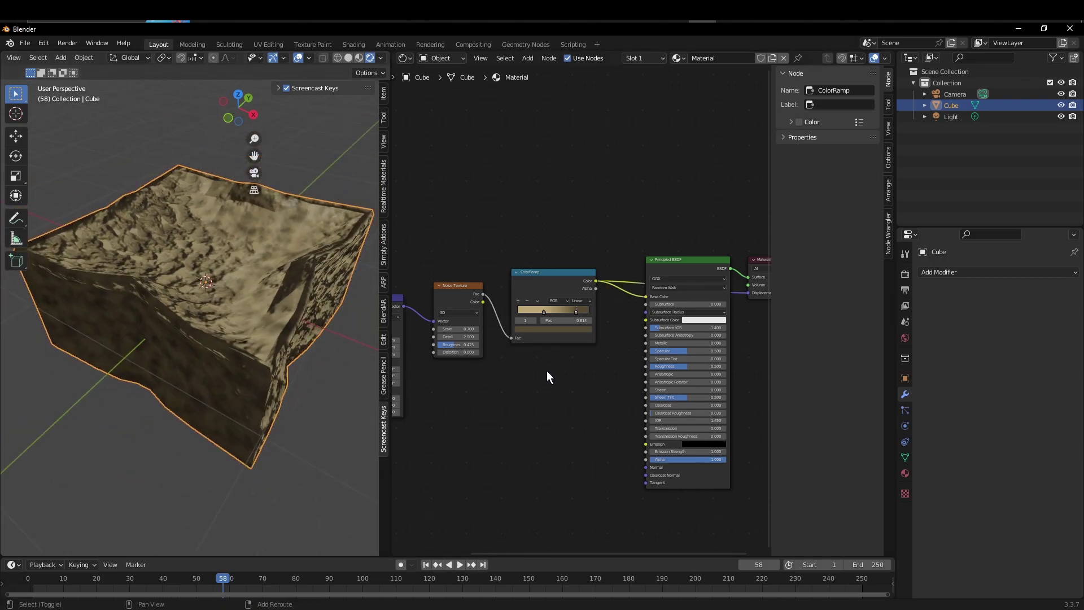
key("shift+a")
left_click(547, 370)
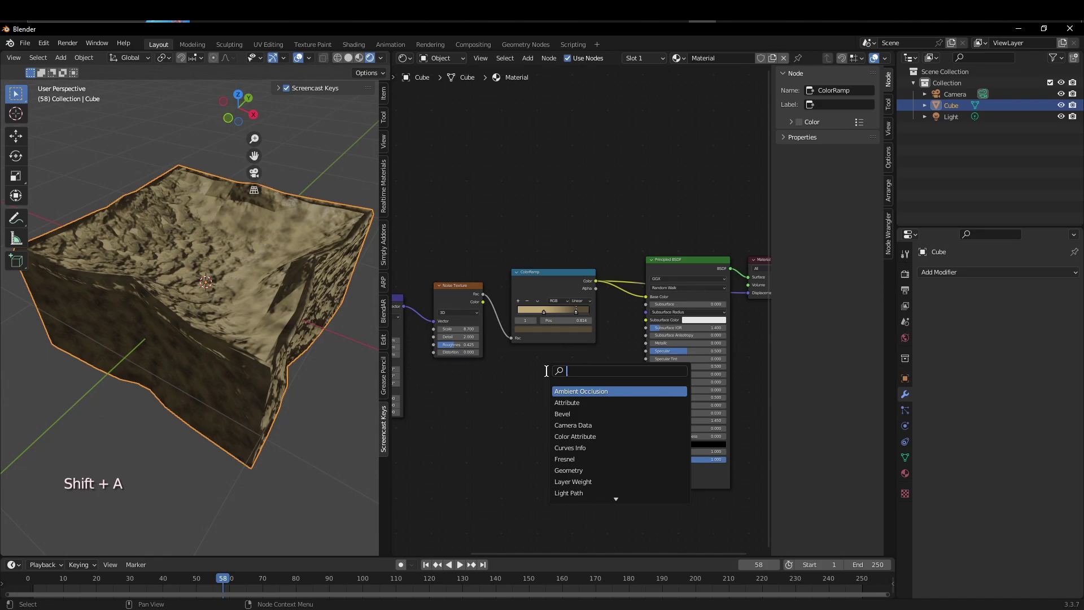
type("rolo")
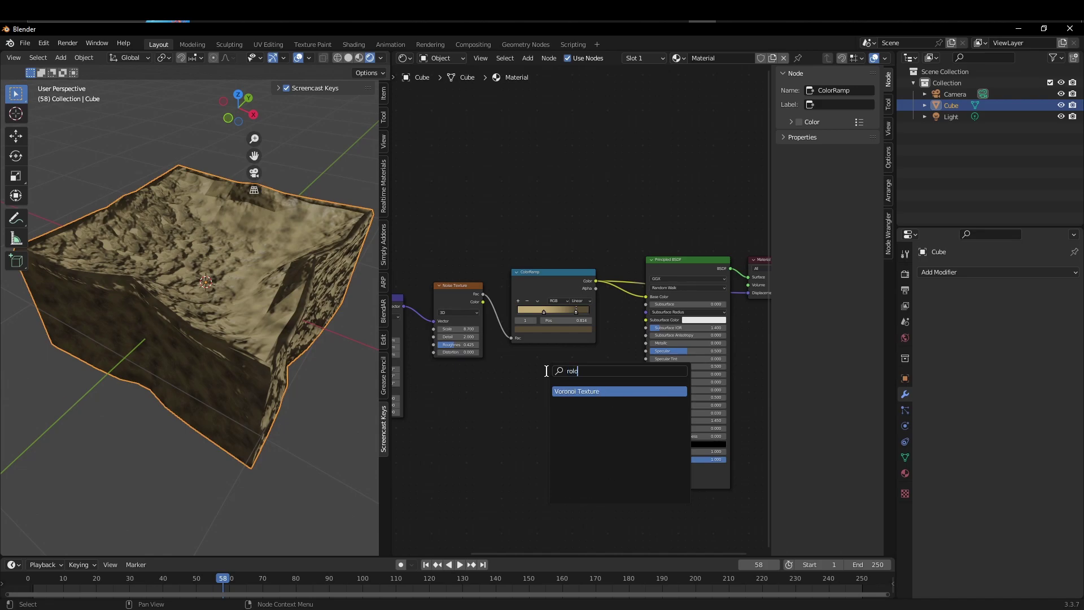
key("BackSpace")
key("BackSpace")
key("BackSpace")
key("BackSpace")
type("colo")
left_click(579, 391)
left_click(539, 383)
Link the Noise Texture's Fac output to the second ColorRamp's Fac and its Color output to the Principled BSDF's Roughness.
left_click_drag(482, 294, 501, 433)
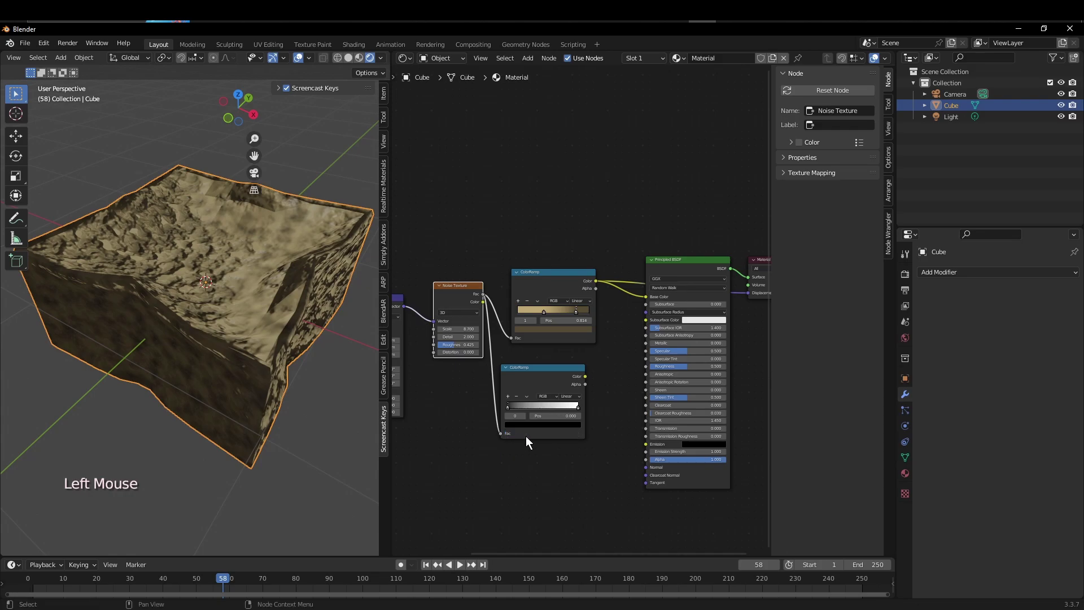
mouse_move(586, 376)
left_mouse_down()
mouse_move(649, 367)
mouse_move(564, 368)
mouse_move(588, 368)
left_mouse_up()
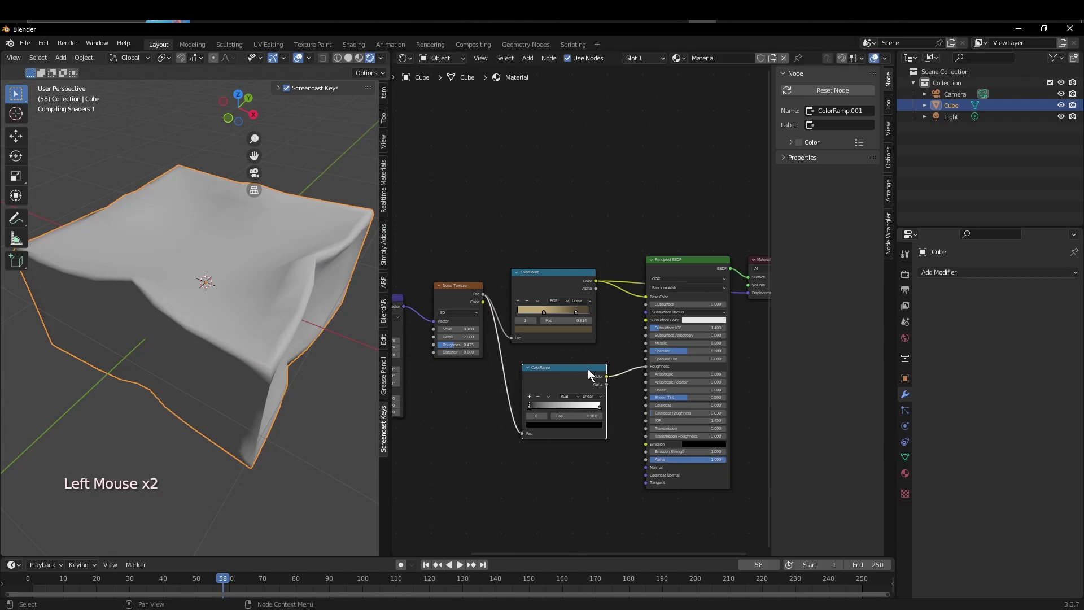
Disconnect the first ColorRamp from the Material Output's Displacement input.
scroll(581, 344, "down", 2)
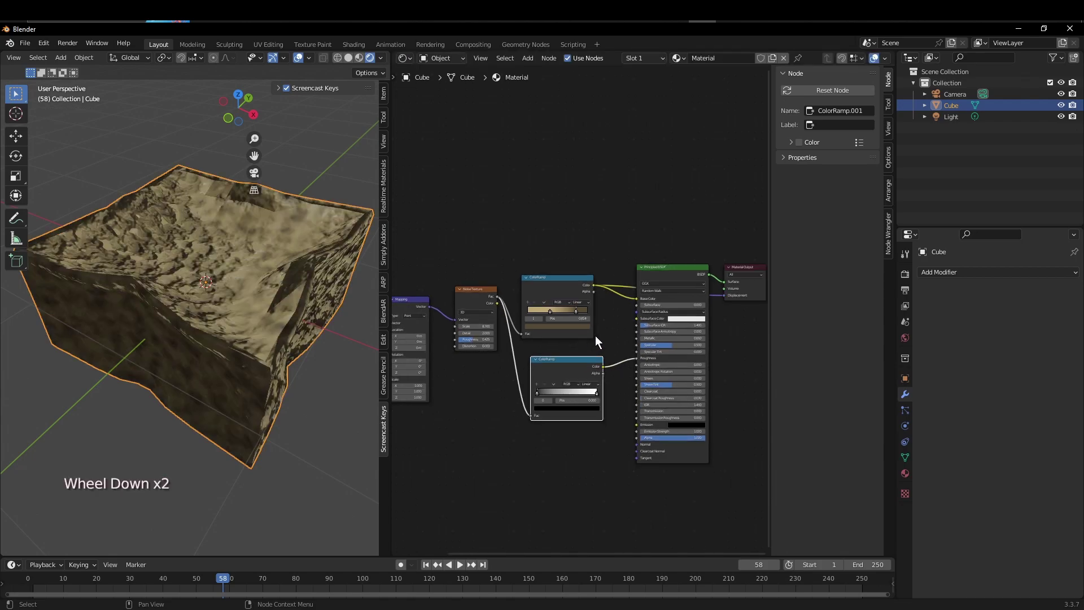
middle_click_drag(596, 336, 564, 314)
scroll(558, 311, "up", 1)
scroll(558, 310, "up", 1)
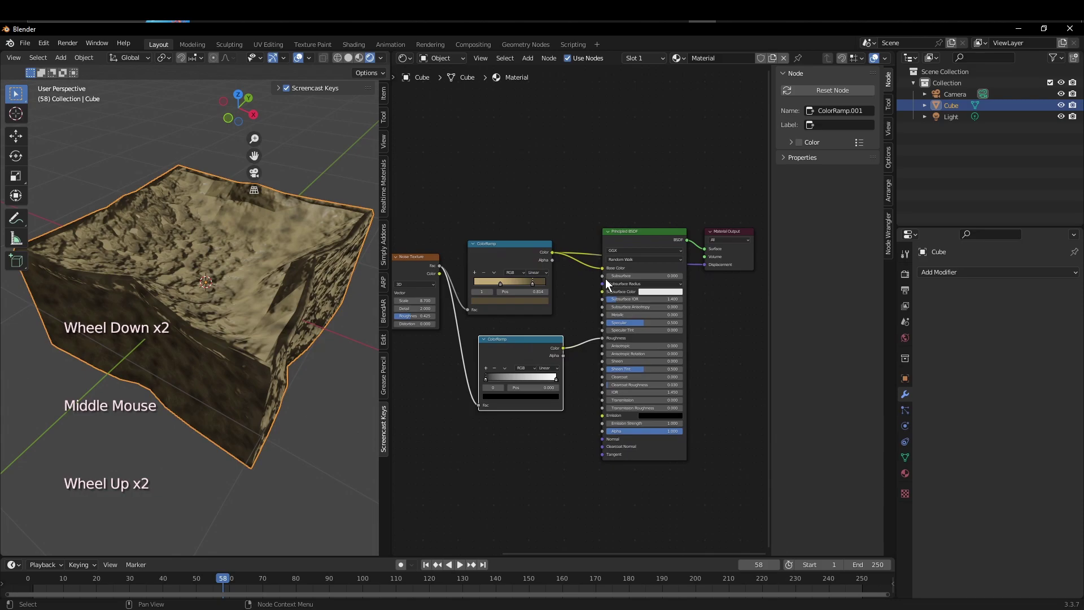
left_click_drag(703, 266, 698, 270)
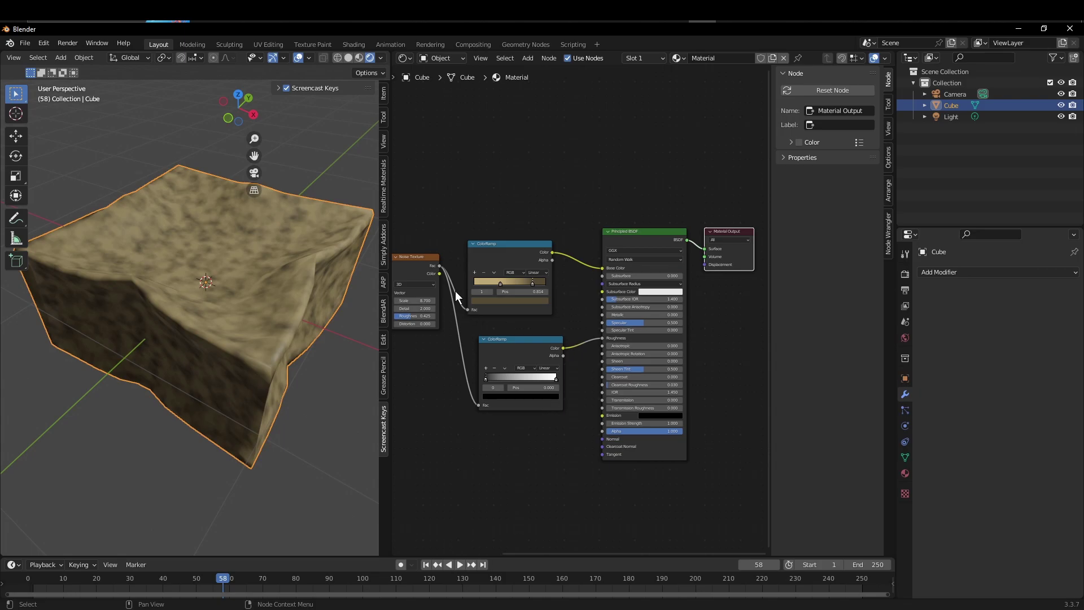
Duplicate the Noise Texture node and place the copy below the second ColorRamp.
left_click(429, 262)
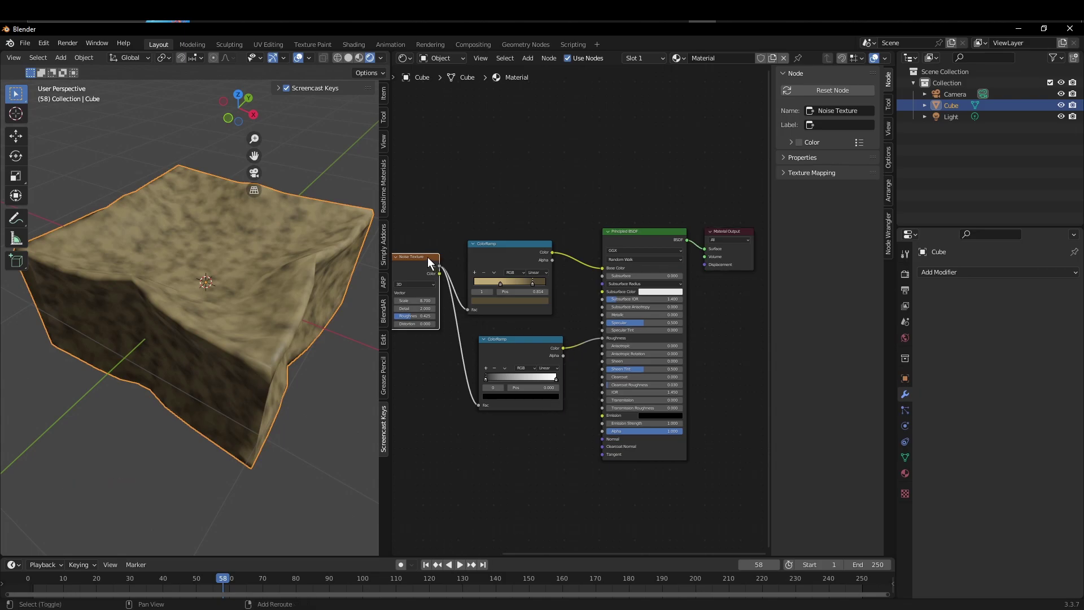
key("shift+d")
left_click(524, 459)
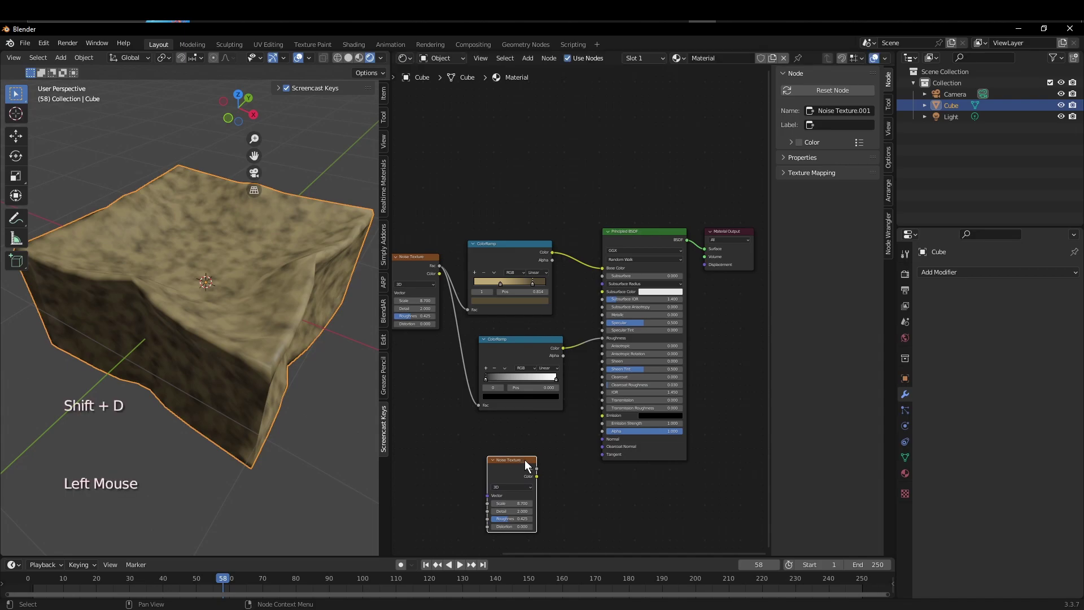
middle_click_drag(560, 406, 516, 329)
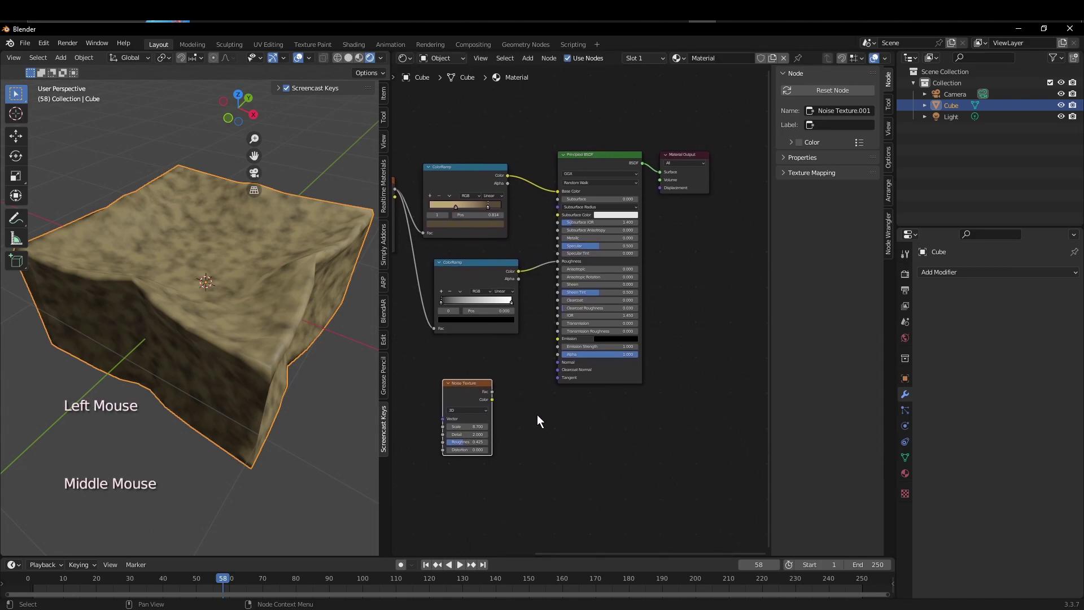
Add a Displacement node fed from the duplicated Noise Texture's Fac output and place it beside that texture.
mouse_move(493, 391)
left_mouse_down()
mouse_move(527, 404)
mouse_move(505, 391)
left_mouse_up()
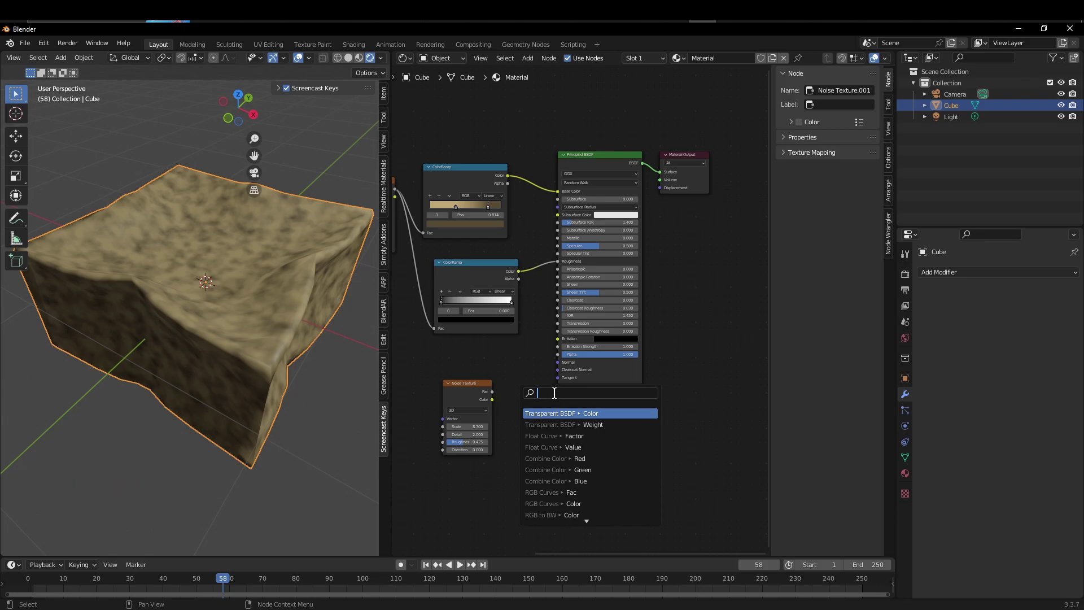
type("displa")
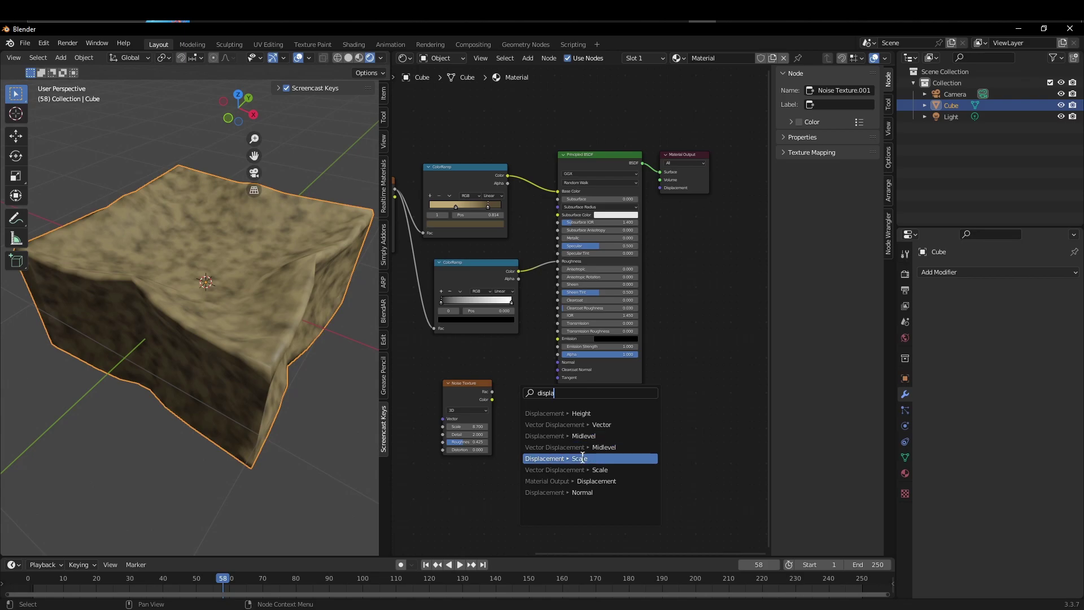
left_click(581, 489)
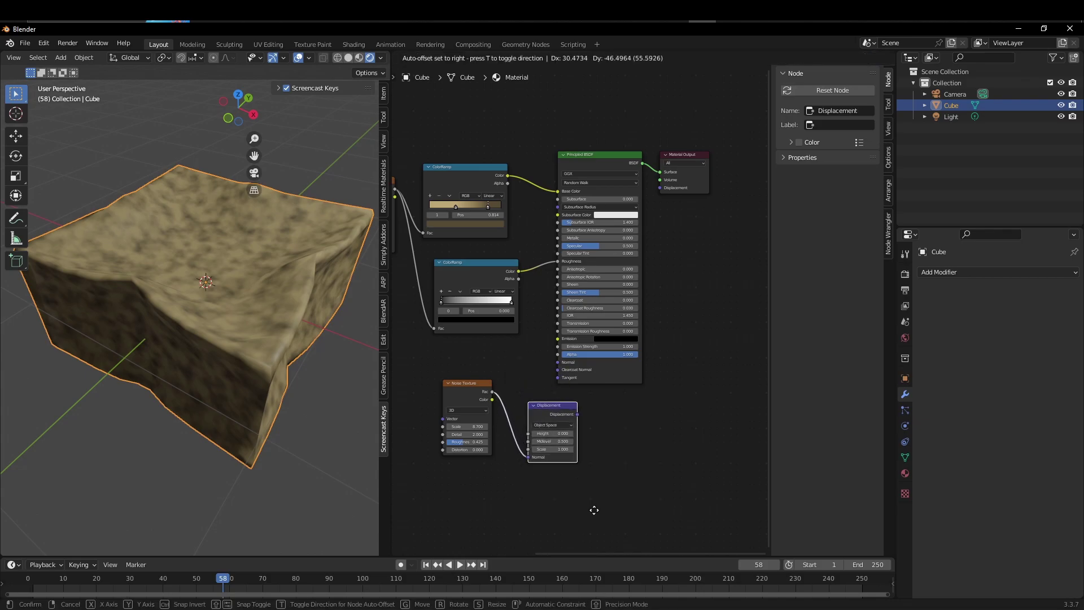
left_click(590, 478)
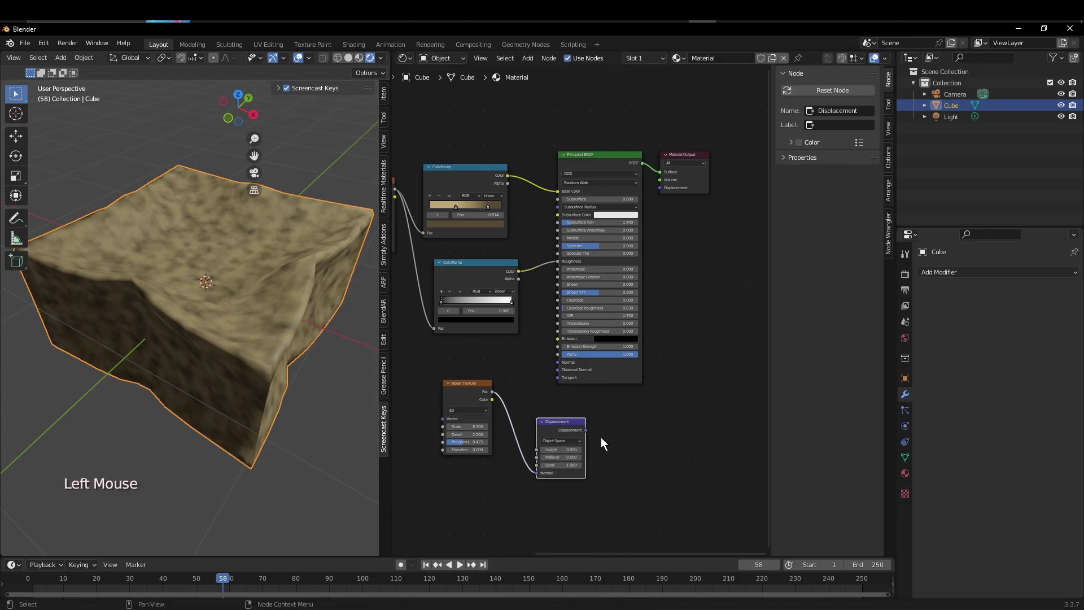
Link the Displacement node to the Material Output's Displacement and feed its Height from the duplicated Noise Texture's Color.
left_click_drag(586, 430, 658, 190)
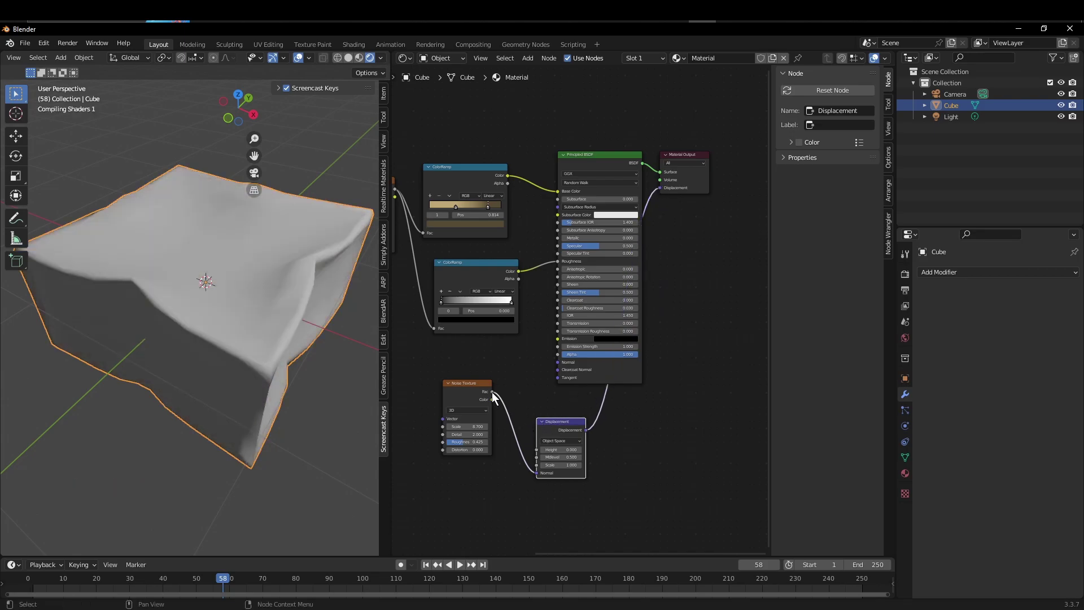
left_click(492, 398)
left_click_drag(493, 398, 526, 480)
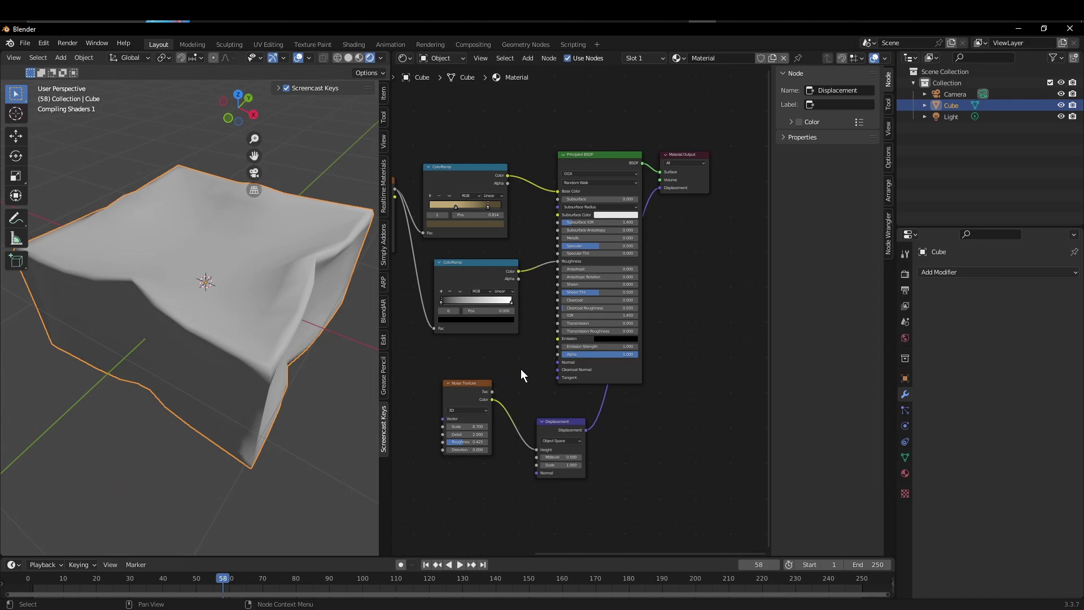
Set the Displacement node's Scale to 0.25.
left_click(571, 464)
type("2")
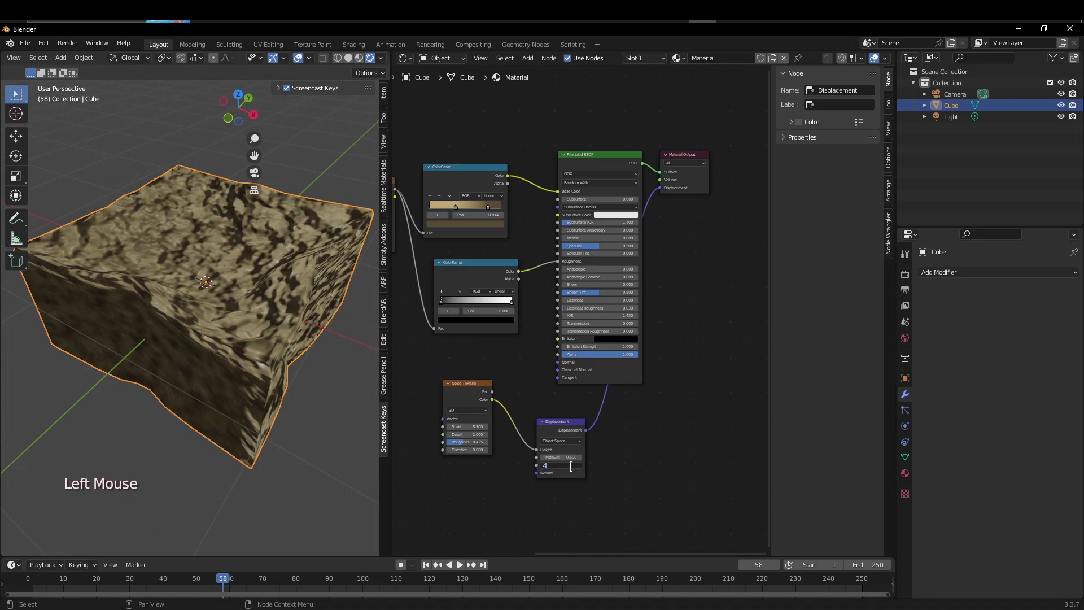
key("BackSpace")
key("BackSpace")
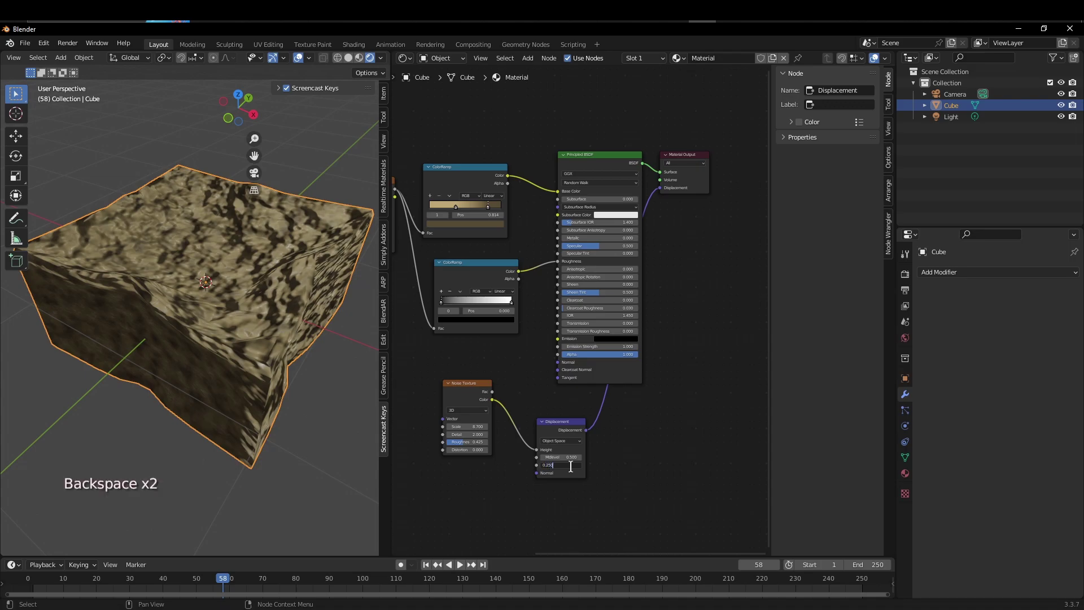
type("0.25")
key("Return")
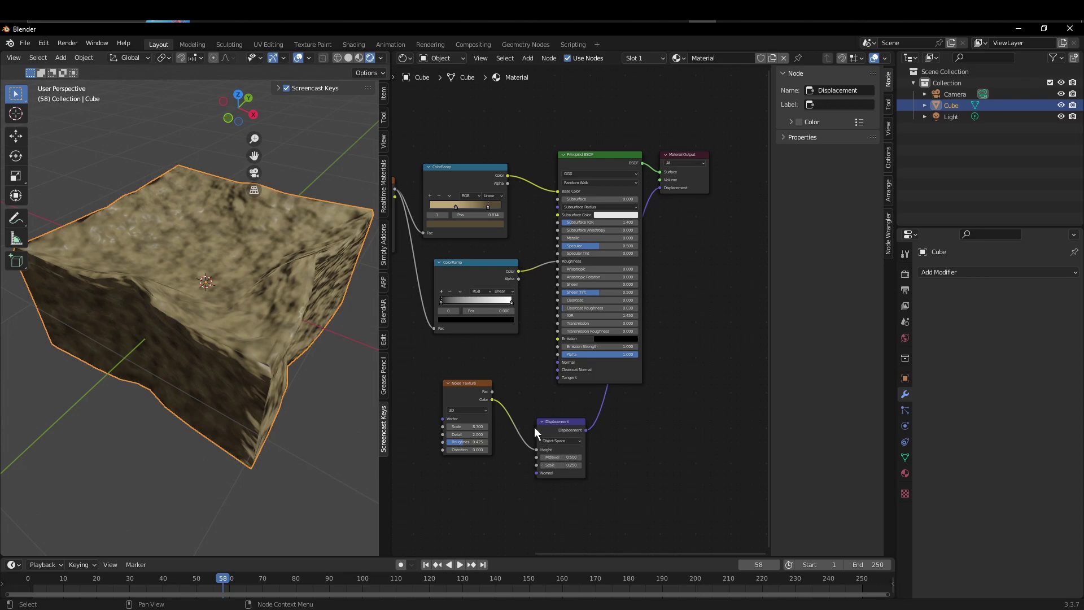
Set the duplicated Noise Texture's Scale to 5 and its Roughness to 0.5.
left_click(475, 427)
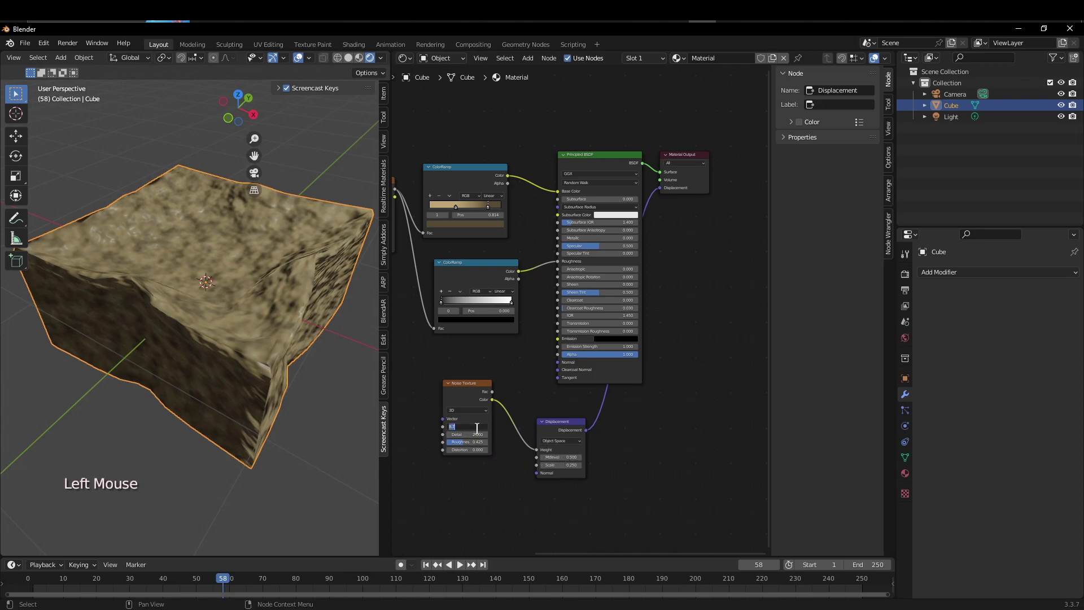
type("5")
key("Return")
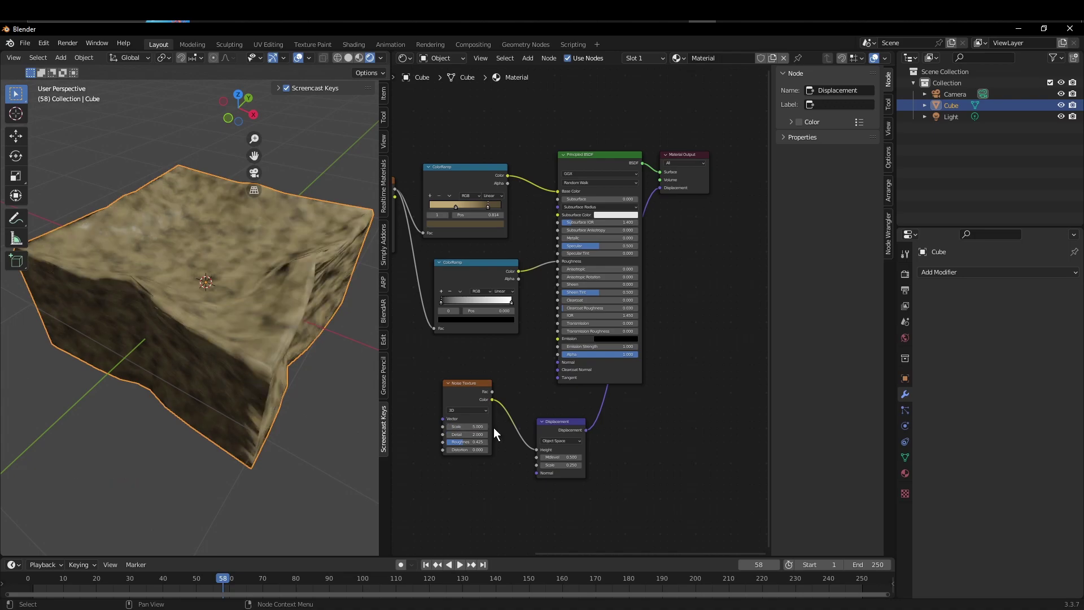
left_click(480, 442)
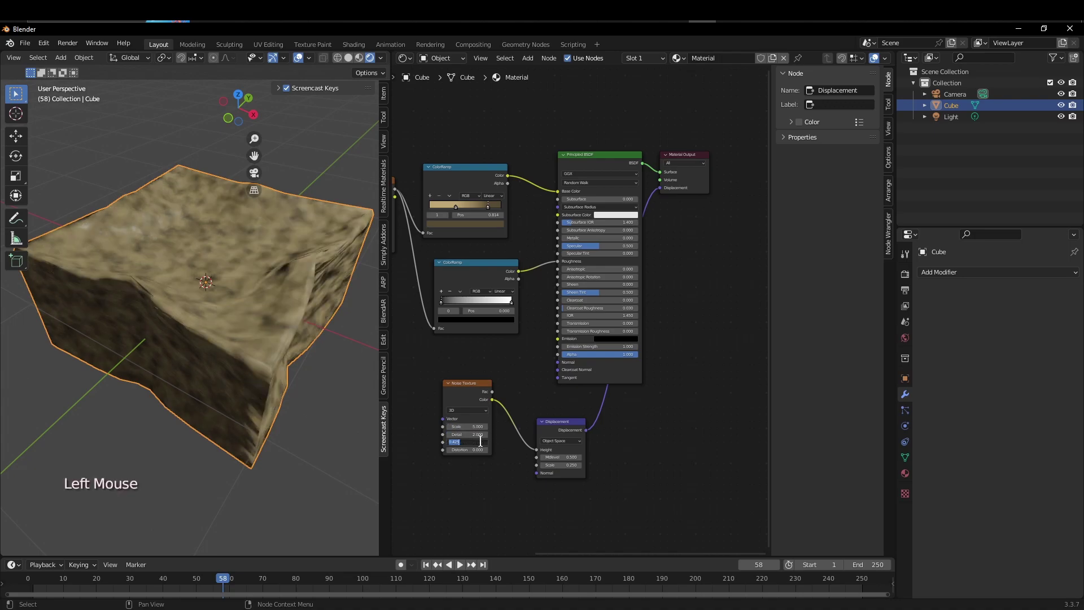
type("0.5")
Link the Mapping node's Vector output to the duplicated Noise Texture's Vector and move that texture node further down.
middle_click_drag(477, 343, 607, 336)
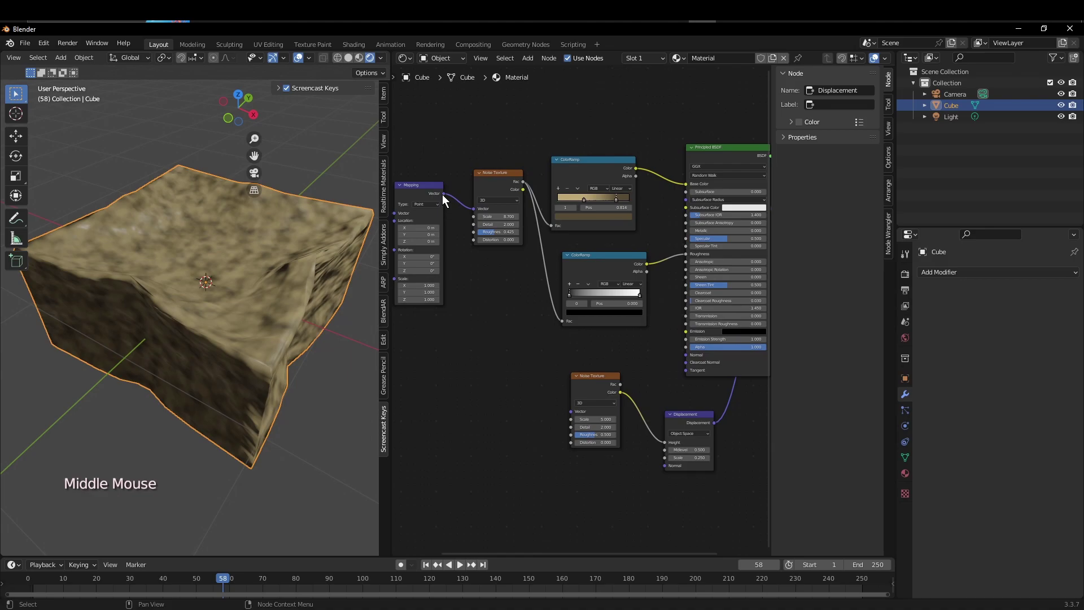
left_click_drag(443, 194, 571, 412)
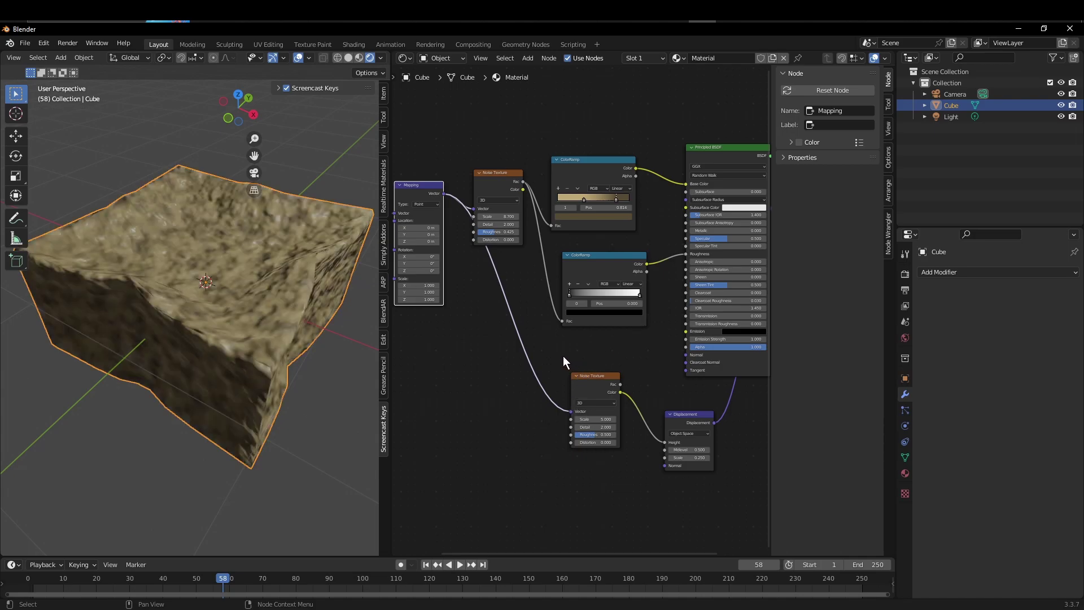
left_click(581, 383)
left_click_drag(605, 382, 616, 426)
middle_click_drag(599, 368, 561, 358)
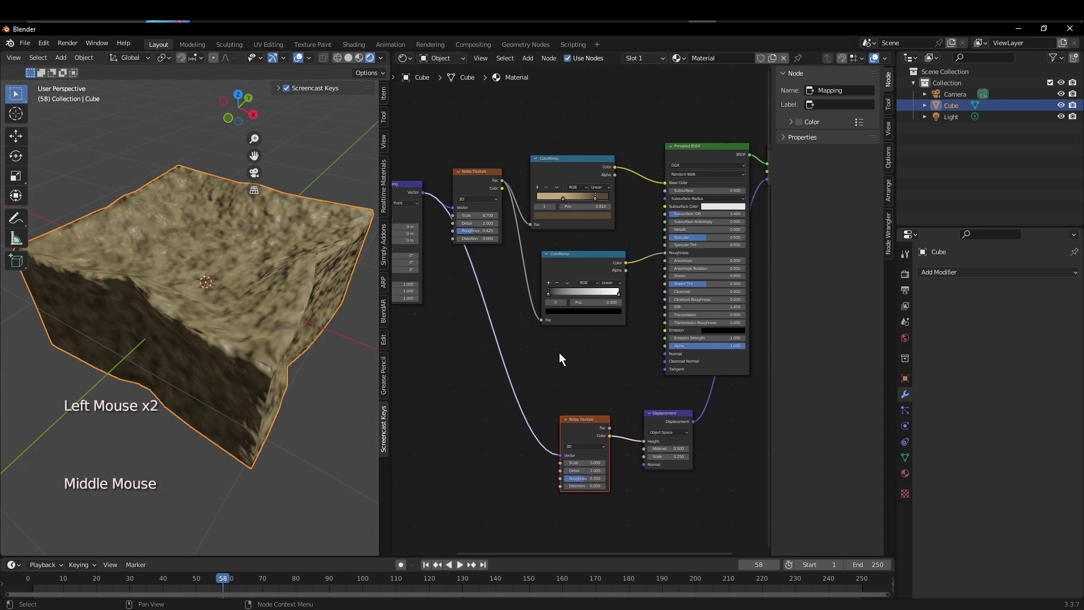
Add a Bump node with its Height fed by the first Noise Texture's Fac, and link its Normal to the Principled BSDF's Normal.
left_click_drag(502, 180, 575, 361)
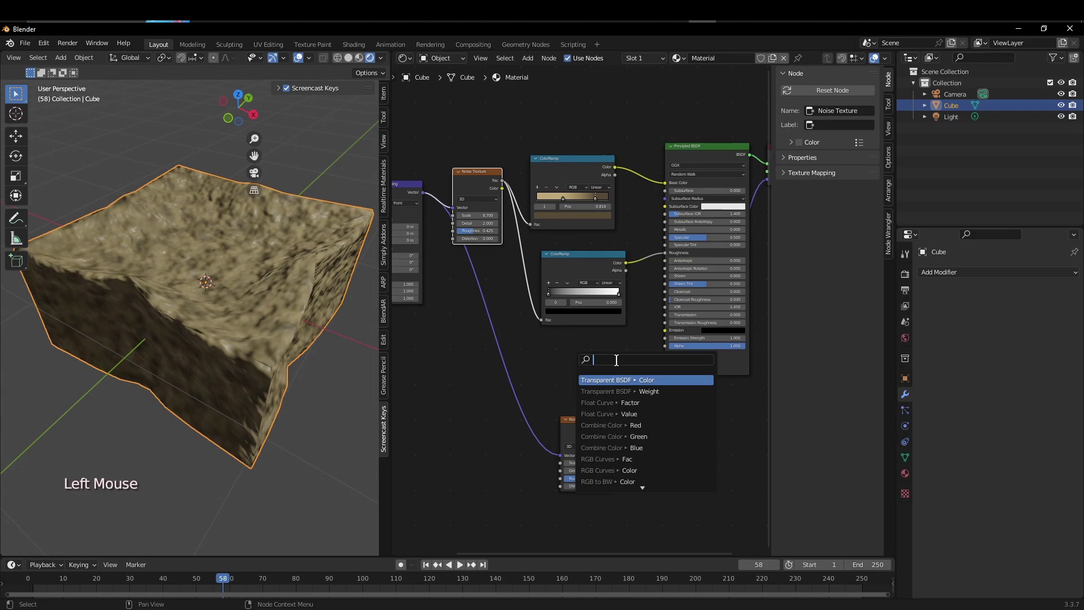
type("bump")
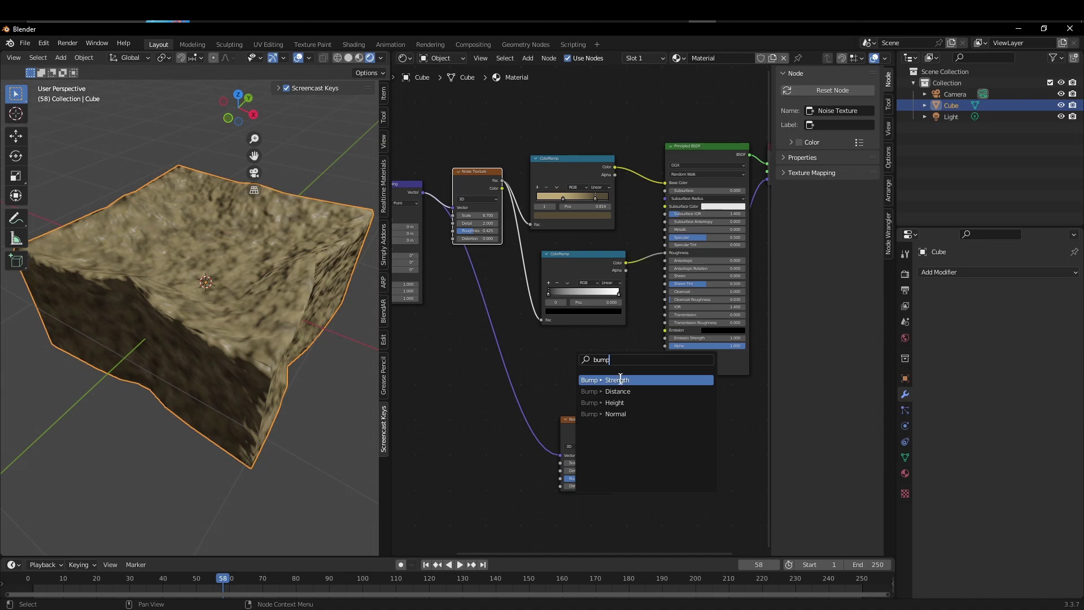
left_click(615, 402)
left_click(611, 395)
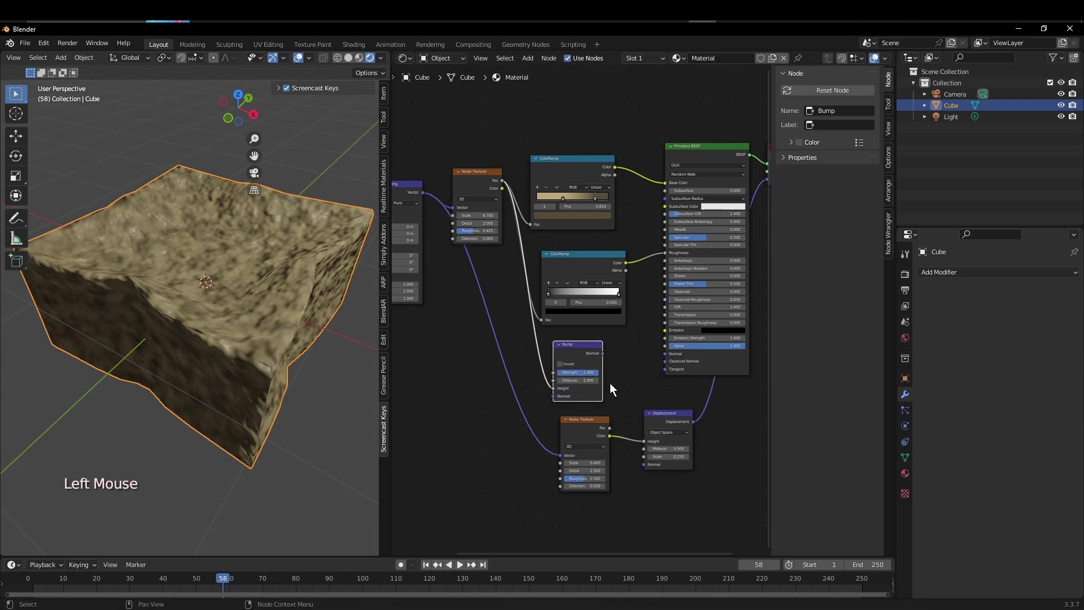
left_click_drag(603, 353, 666, 354)
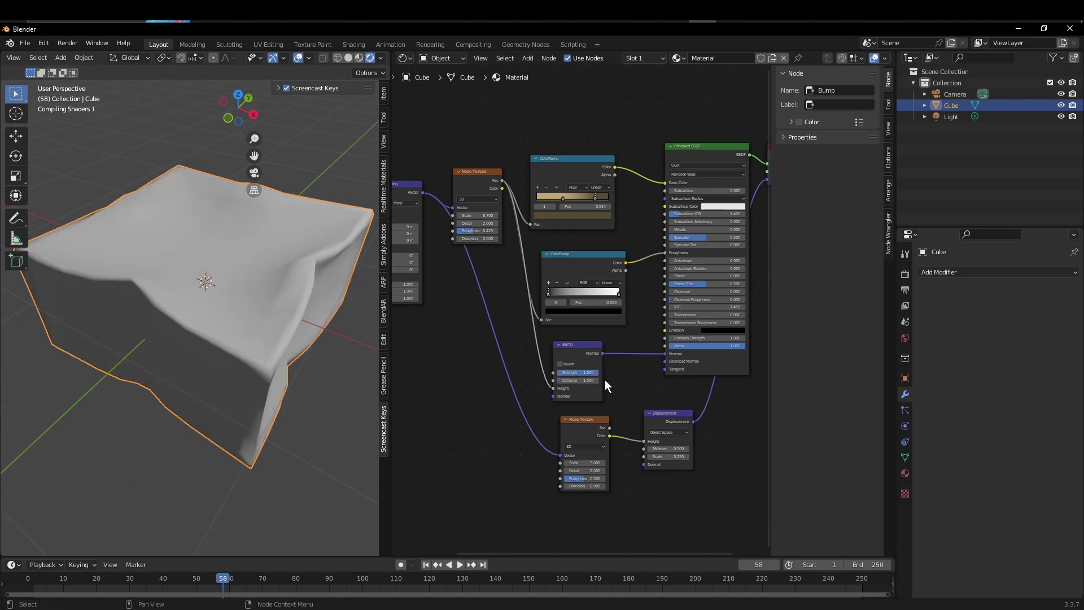
Set the Bump node's Strength to 0.2.
left_click(587, 373)
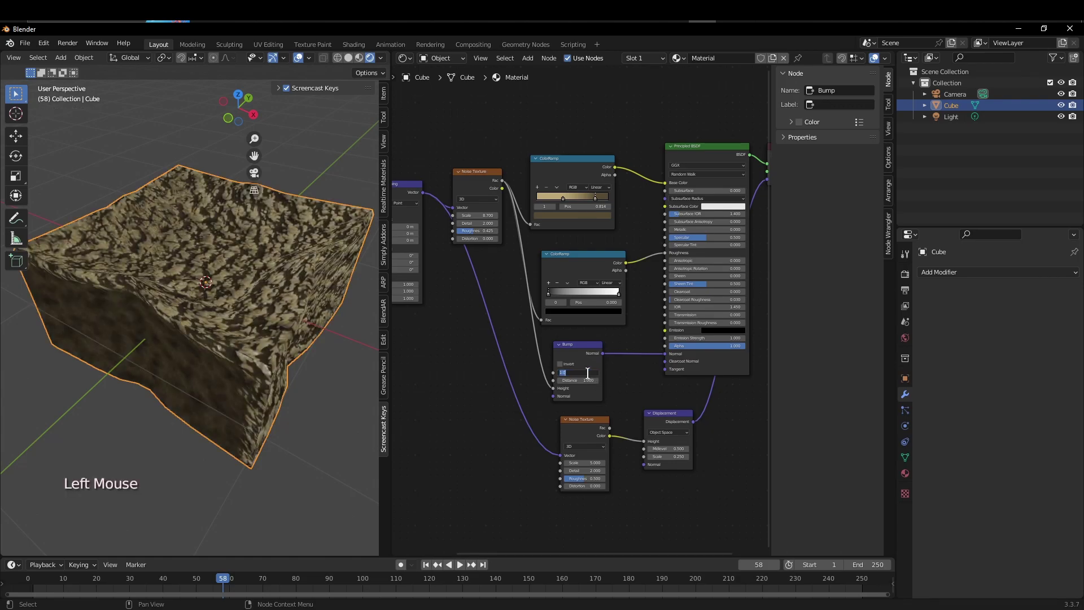
key("Return")
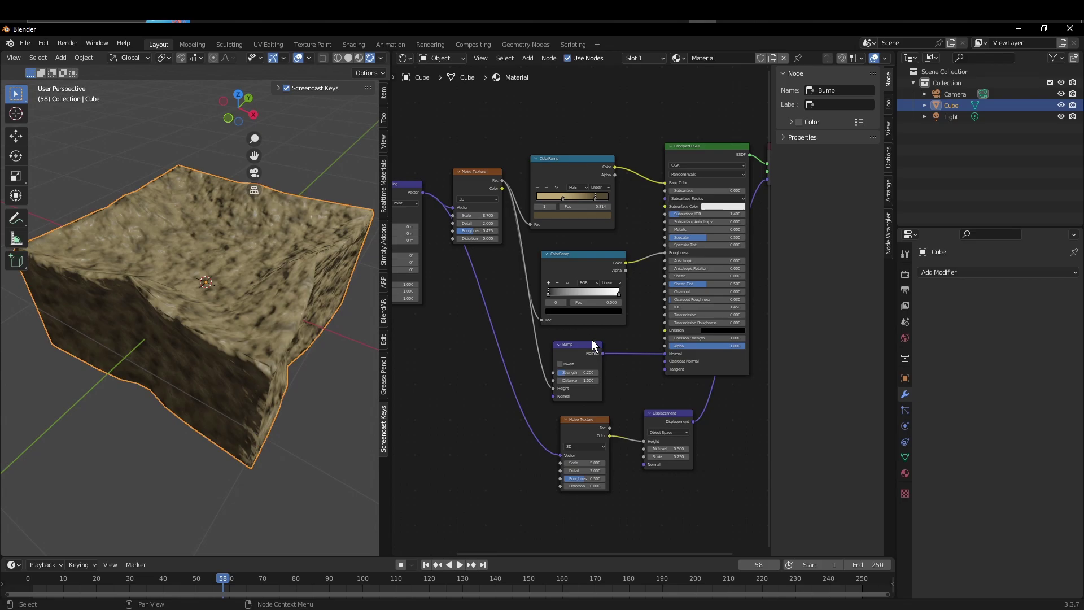
middle_click_drag(330, 323, 361, 330)
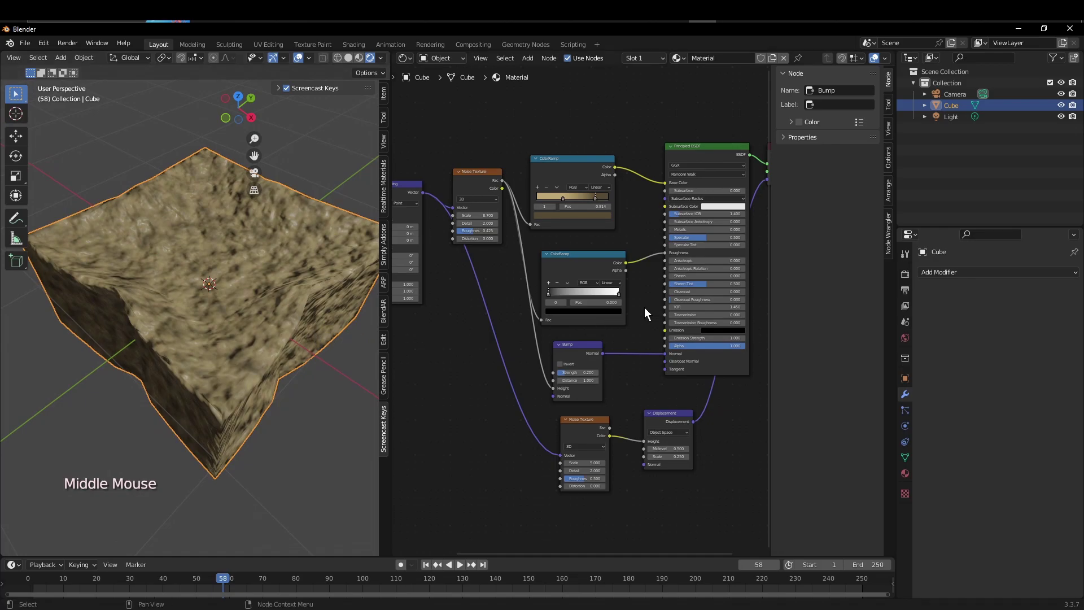
Try a Subsurface value of 0.25 on the Principled BSDF.
left_click(727, 190)
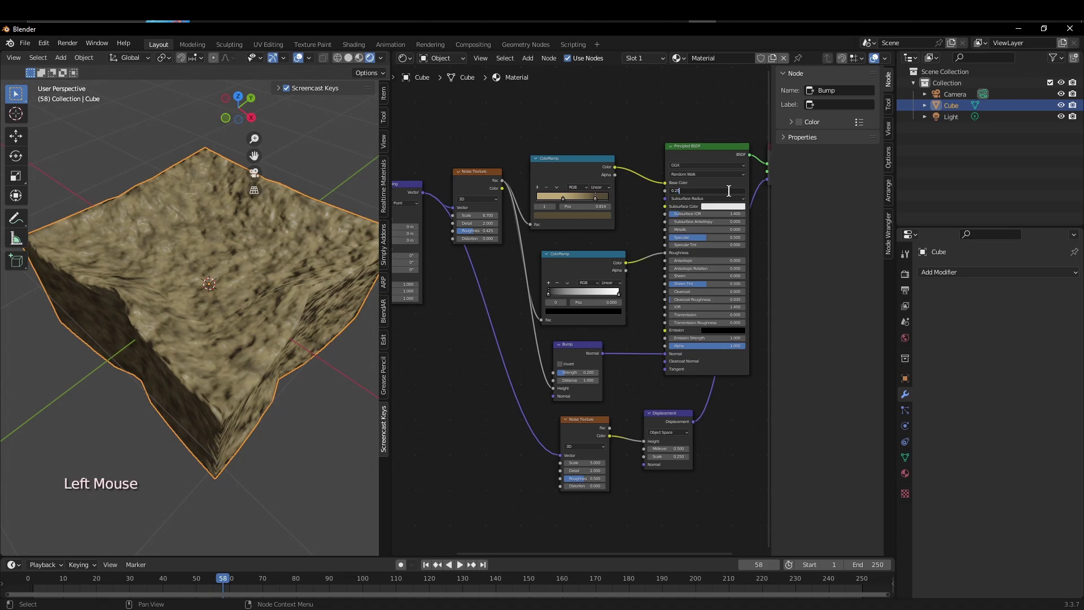
type("0.25")
key("Return")
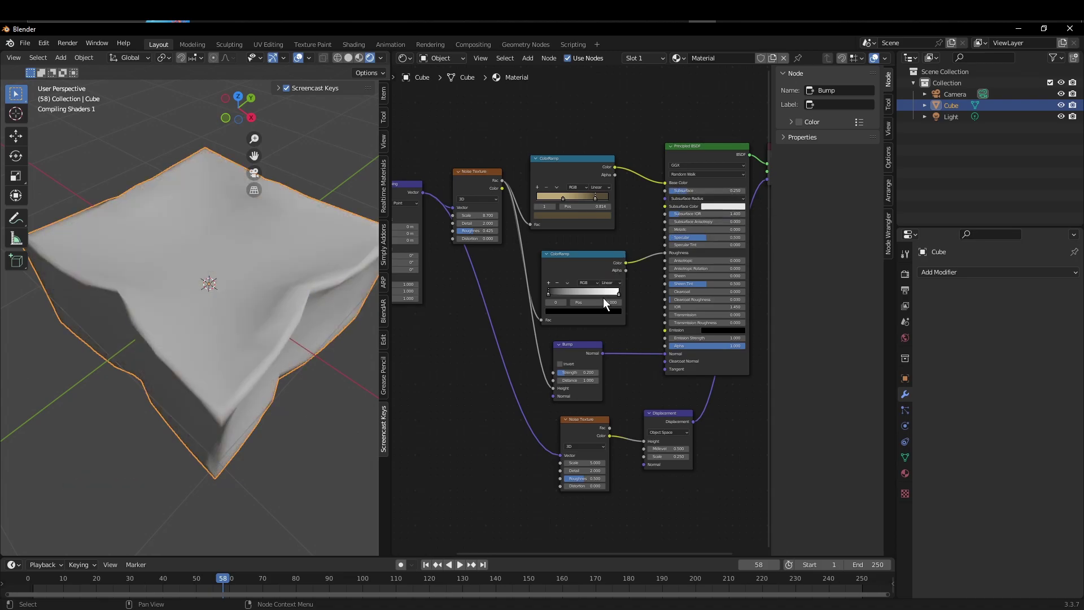
Set the Principled BSDF's Subsurface to 0.02.
left_click(723, 190)
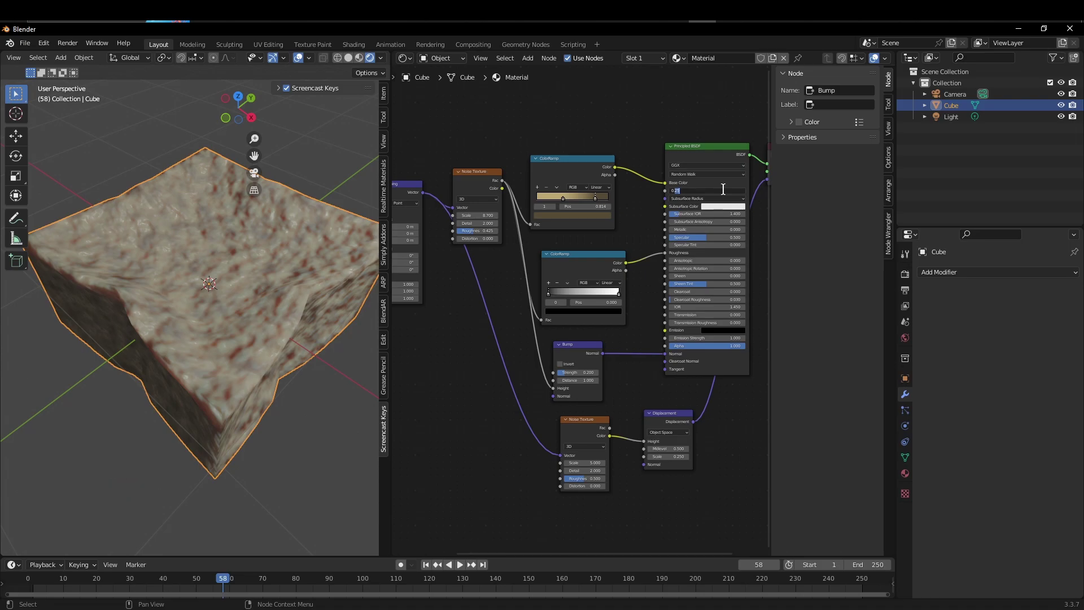
type("0.02")
key("Return")
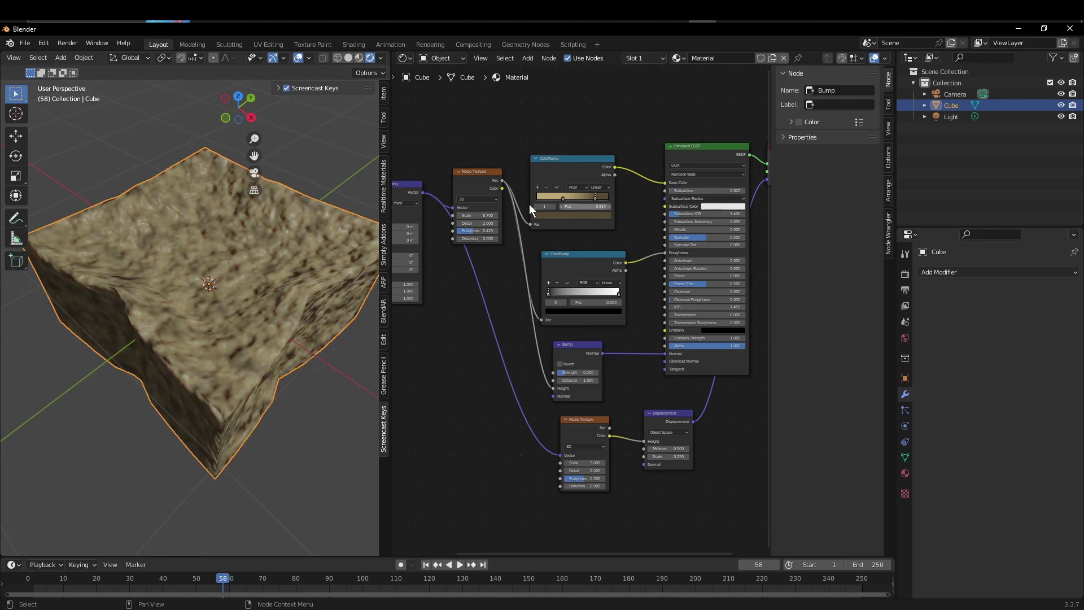
Examine the textured block from another angle and review the material's complete node tree.
middle_click_drag(293, 285, 271, 305)
scroll(276, 272, "down", 3)
scroll(307, 300, "up", 3)
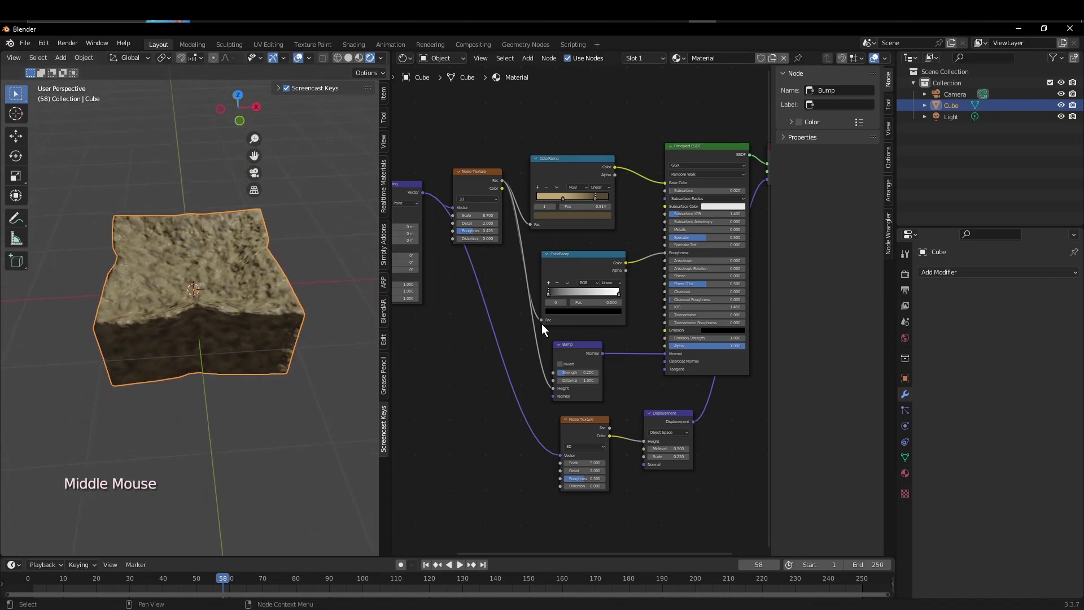
scroll(513, 324, "down", 2)
scroll(513, 324, "down", 2)
middle_click_drag(493, 323, 513, 324)
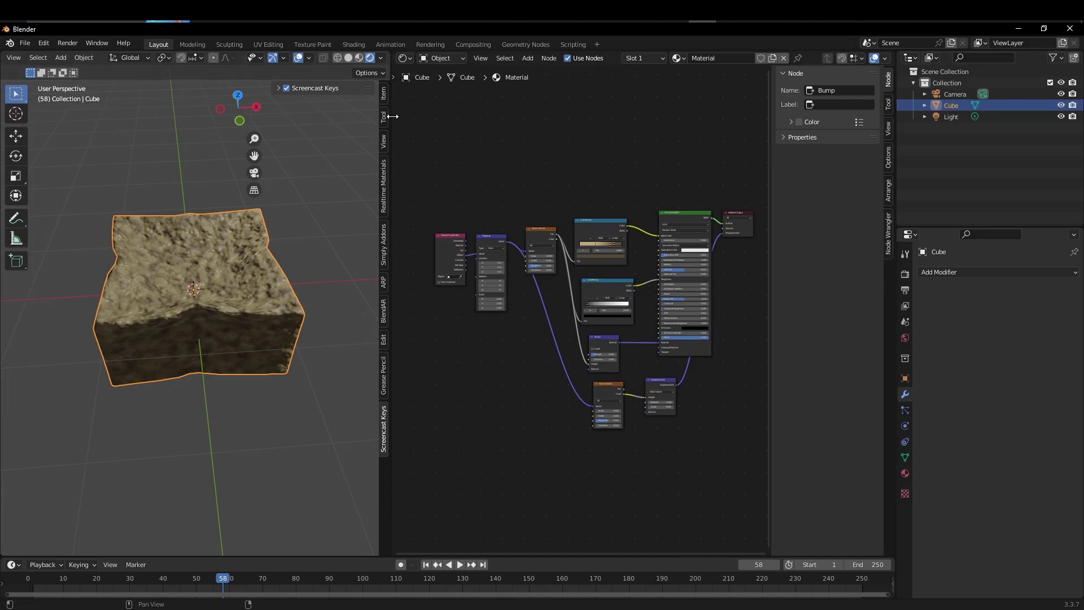
scroll(576, 237, "up", 4)
middle_click_drag(569, 242, 558, 256)
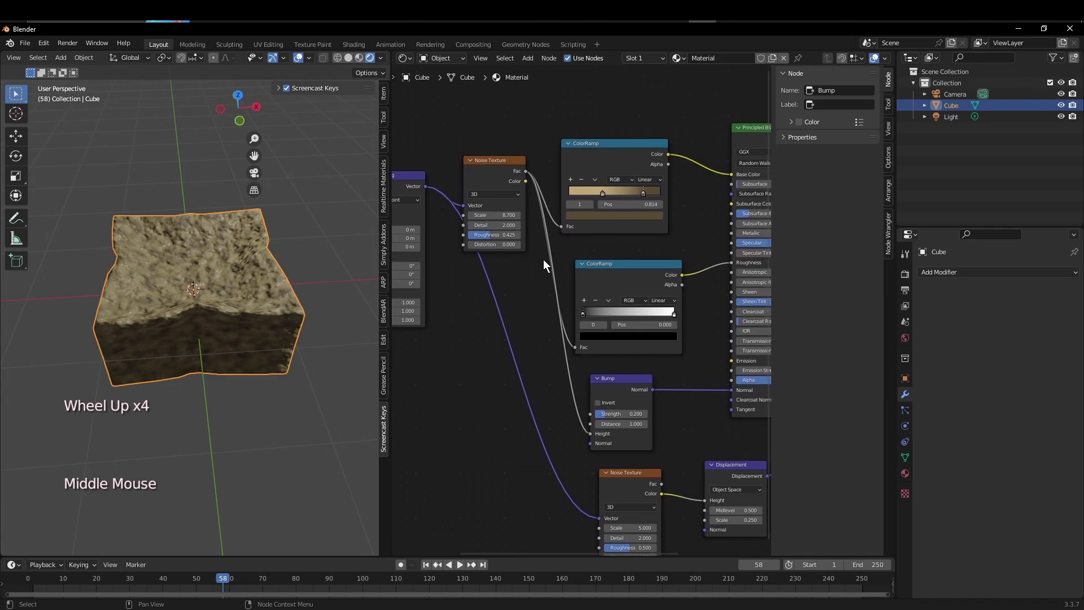
Close the shader editor by joining its area into the 3D viewport.
left_click_drag(395, 245, 819, 252)
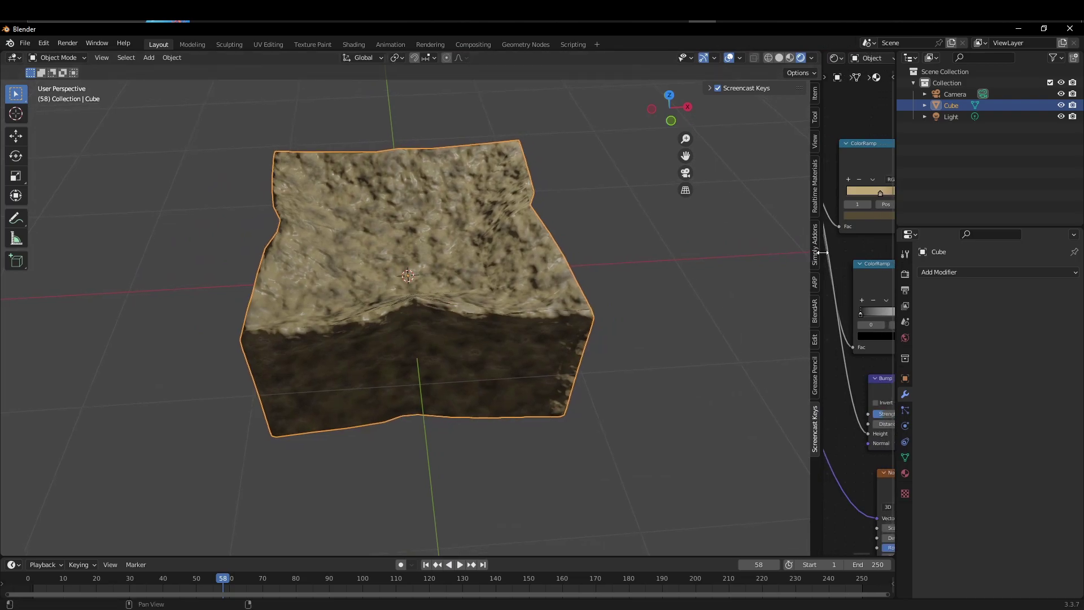
right_click(822, 253)
left_click(820, 280)
left_click(856, 275)
Add a Path curve running through the block's centre.
scroll(656, 273, "down", 2)
middle_click_drag(656, 272, 537, 314)
scroll(566, 286, "down", 1)
scroll(567, 286, "down", 2)
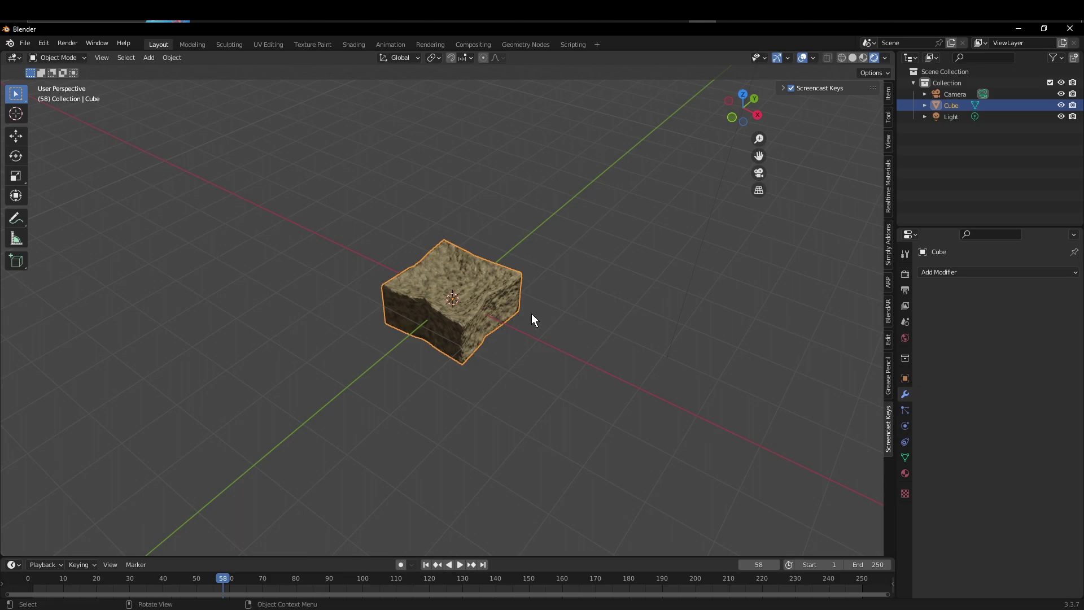
middle_click_drag(532, 317, 576, 317)
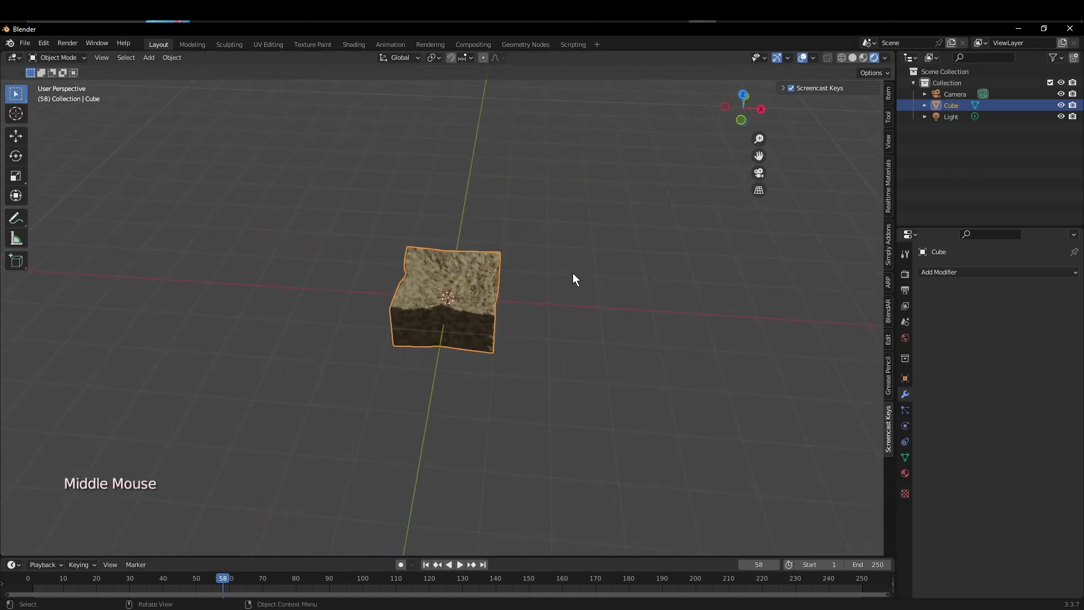
key("shift+a")
mouse_move(573, 274)
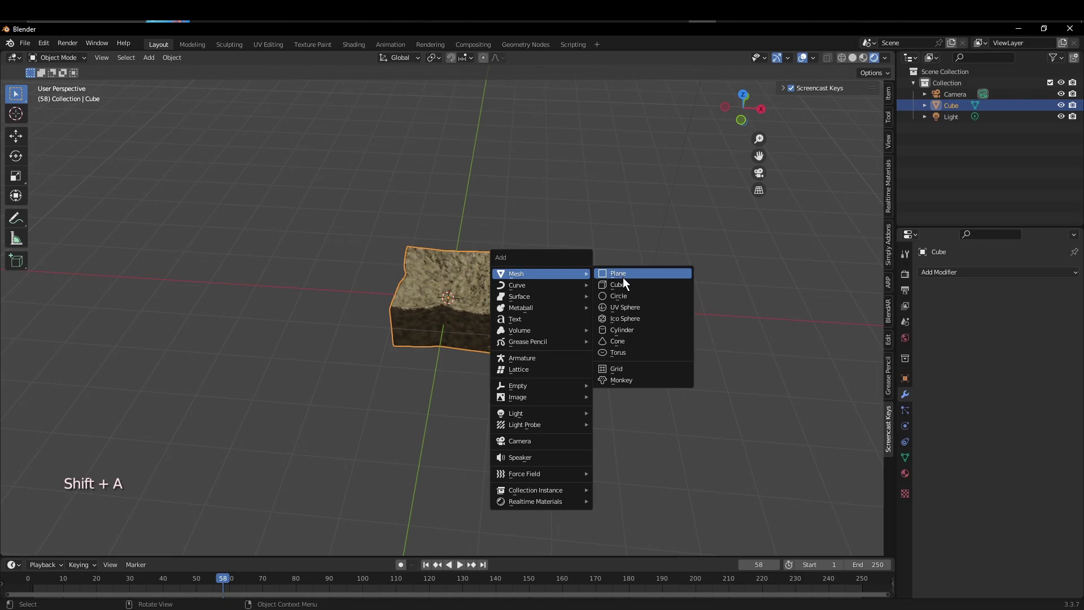
mouse_move(544, 286)
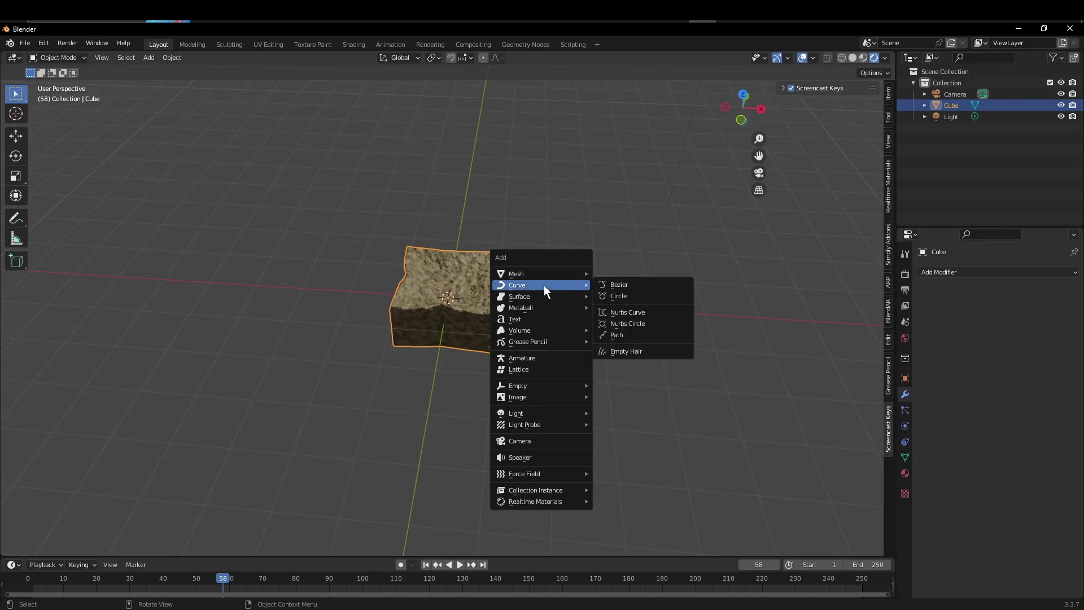
left_click(625, 333)
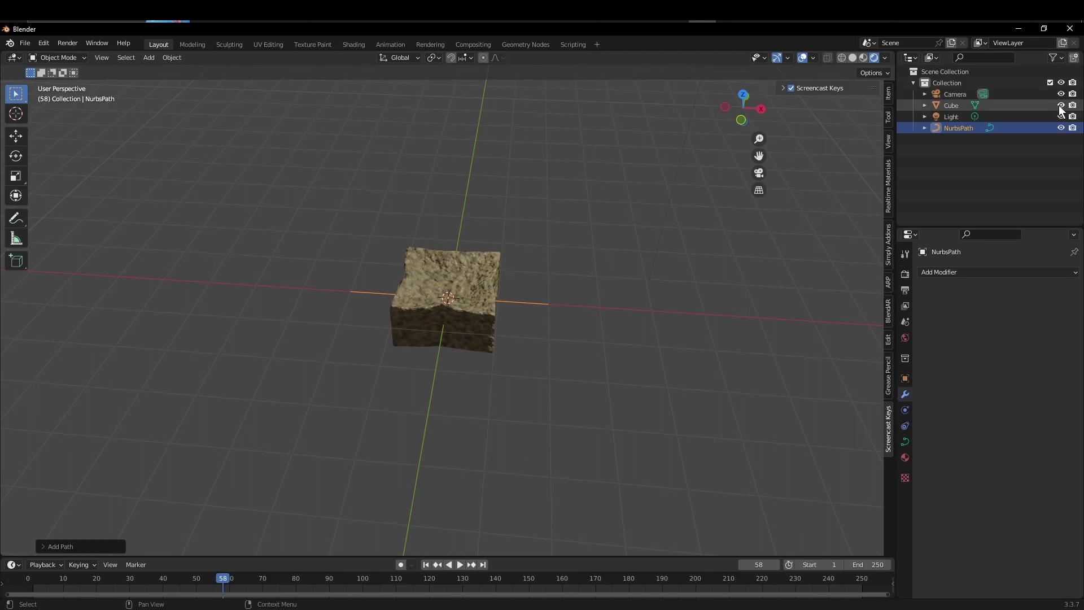
Raise the textured block along the Z axis clear of the path and hide it in the viewport.
left_click(478, 291)
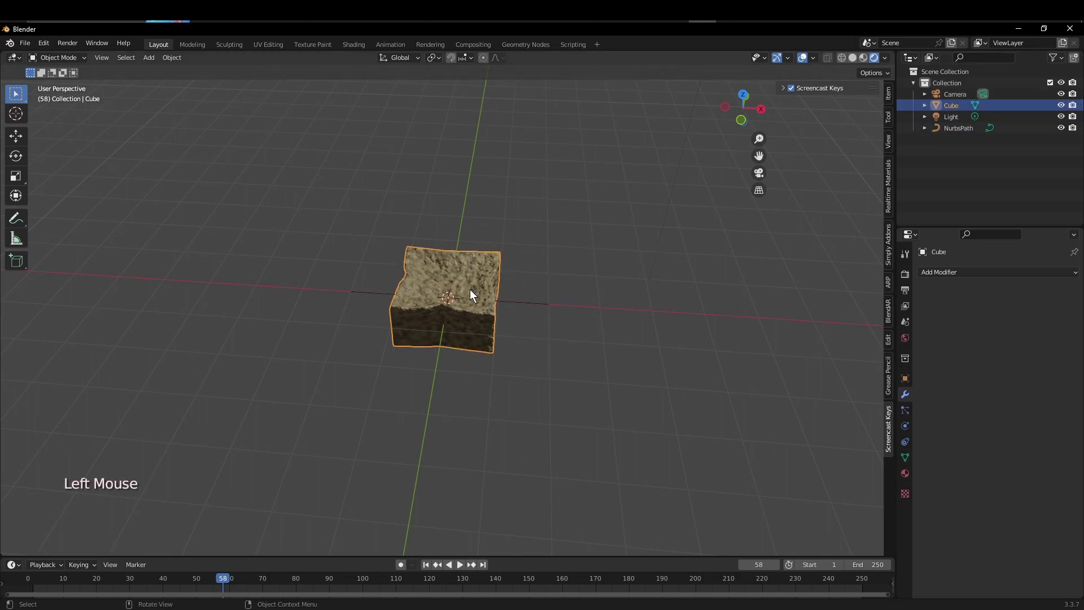
key("g")
key("z")
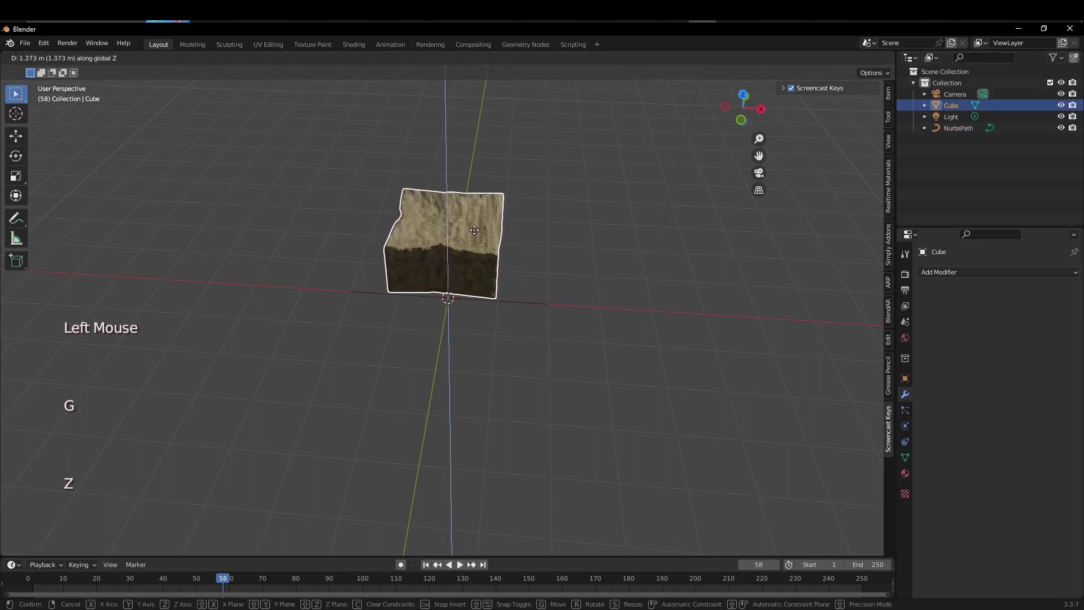
left_click(476, 210)
left_click(1061, 105)
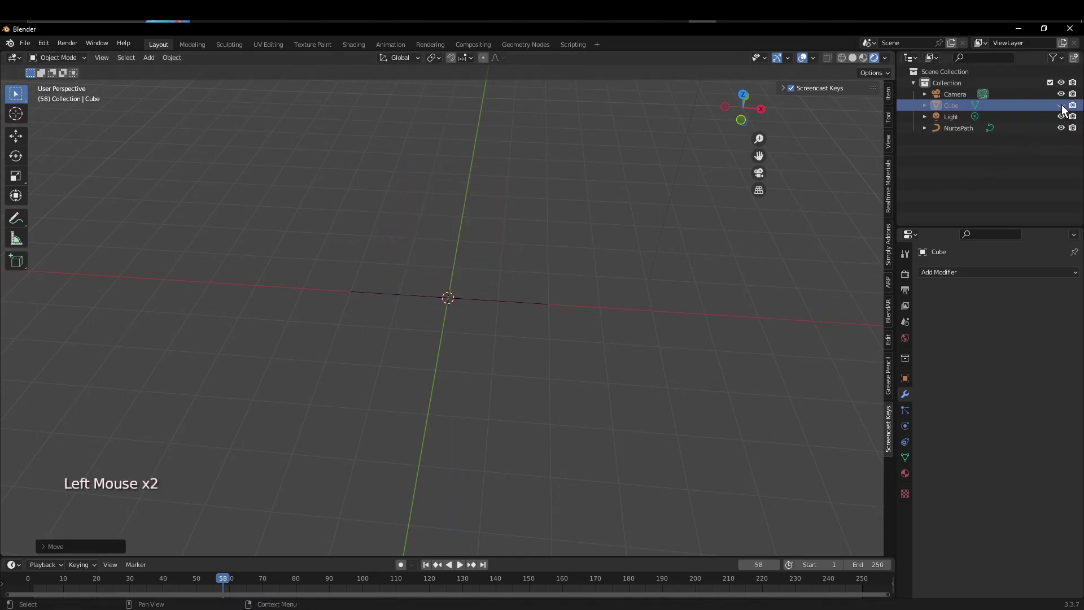
Select the NurbsPath curve and bring it into close view.
left_click(959, 128)
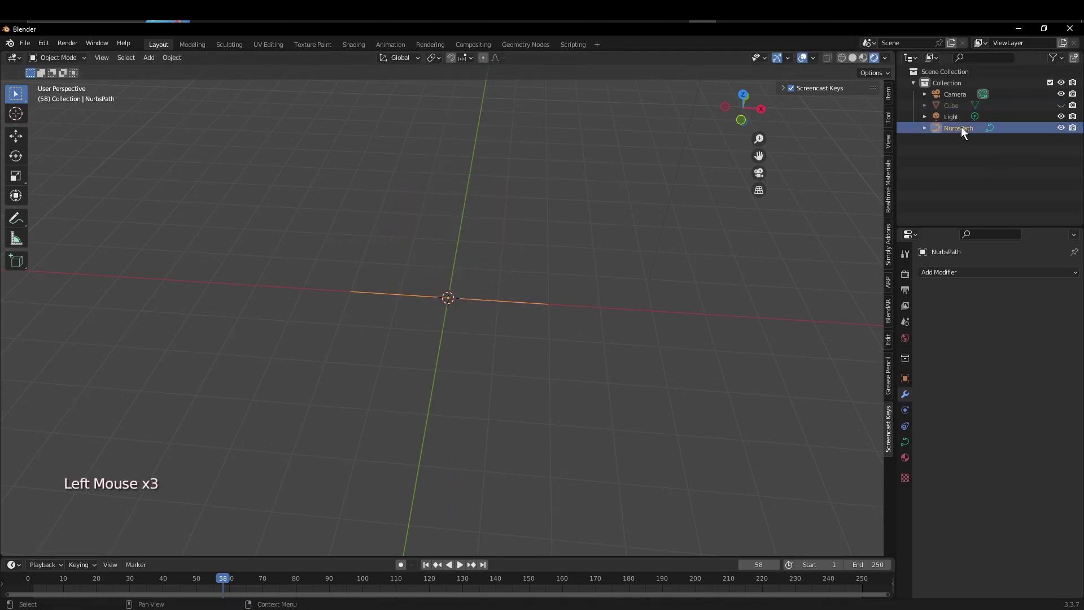
scroll(430, 275, "up", 4)
scroll(436, 273, "down", 1)
scroll(435, 274, "down", 1)
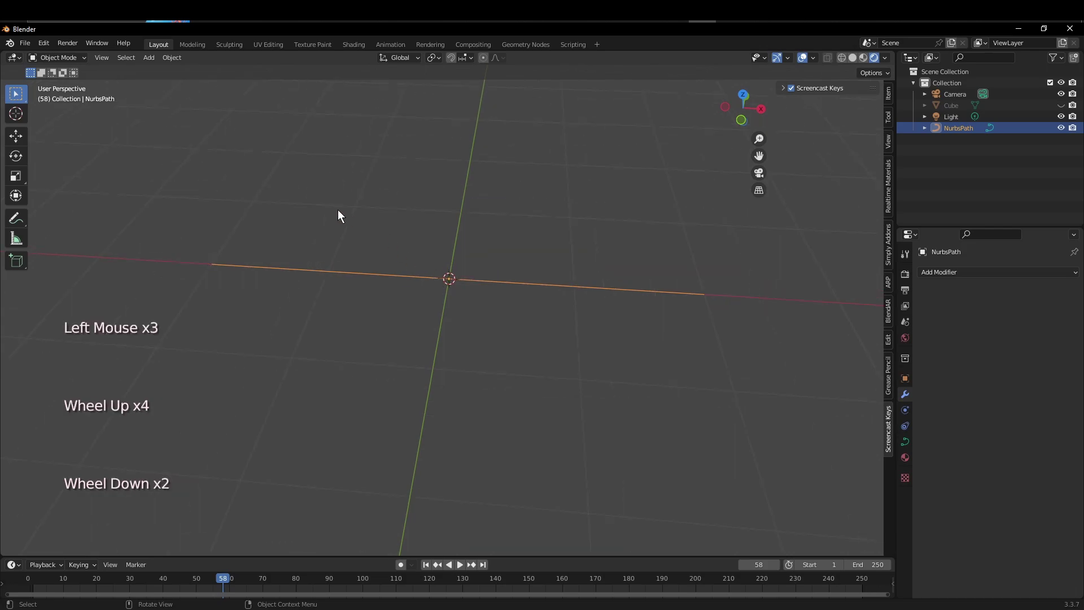
middle_click_drag(487, 275, 520, 283)
key("g")
key("z")
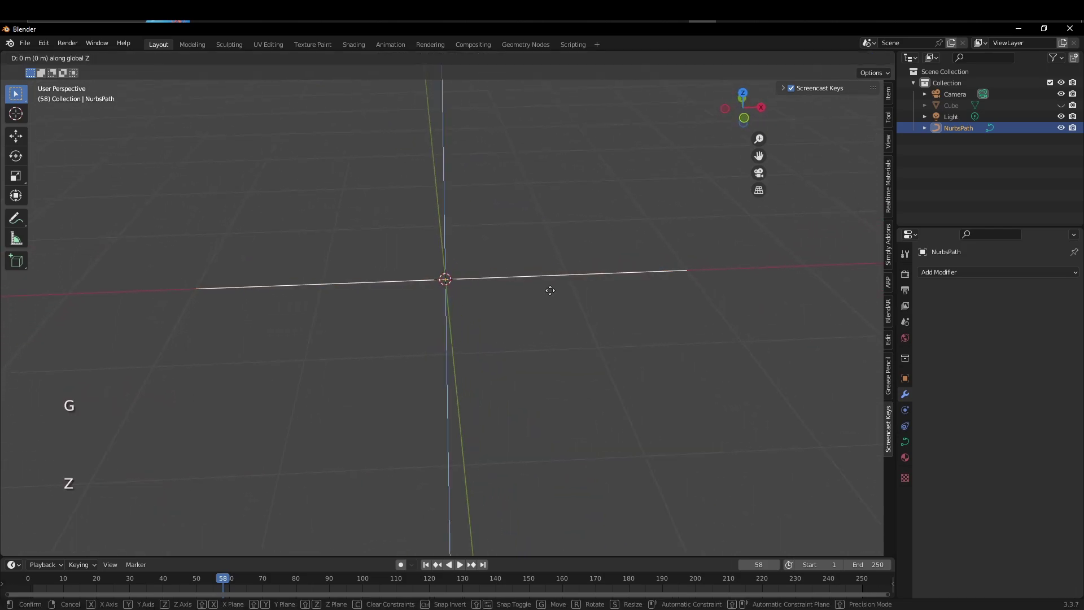
right_click(537, 275)
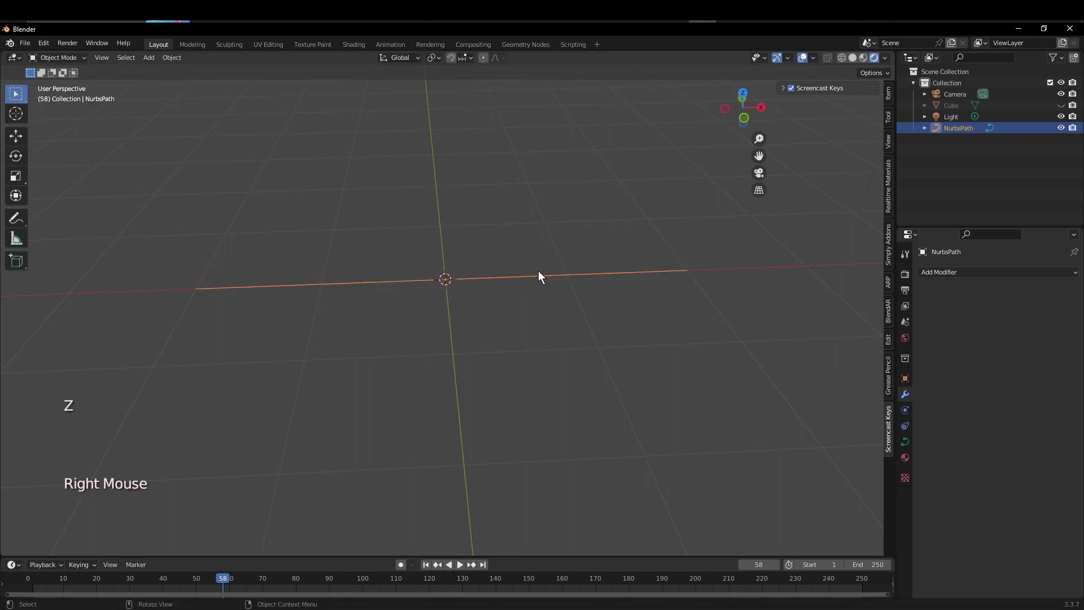
In Edit Mode, shift all of the path's points along negative X until one end sits at the world origin.
key("Tab")
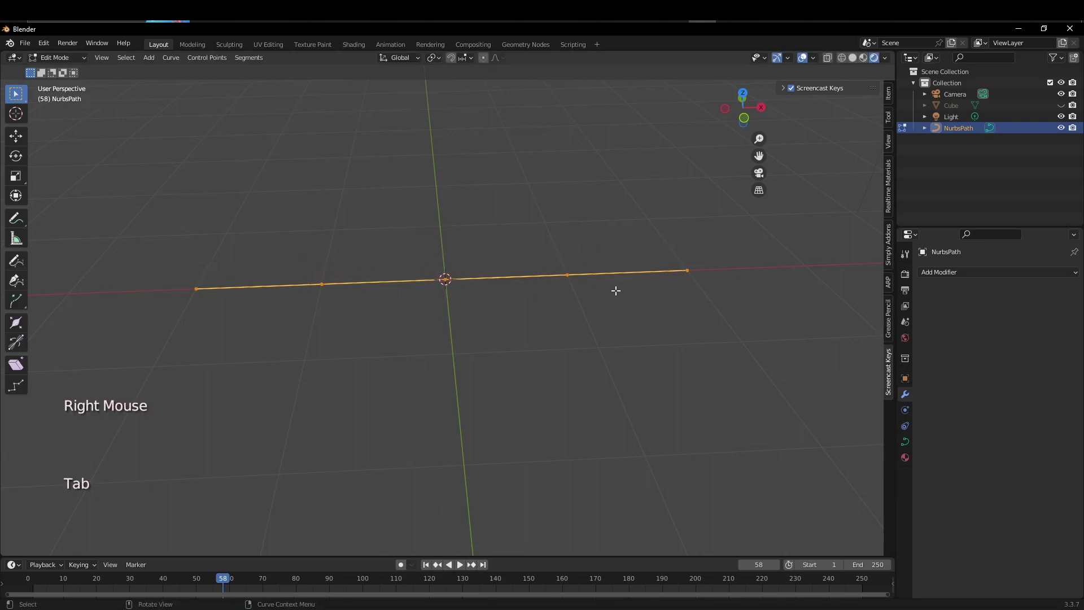
key("g")
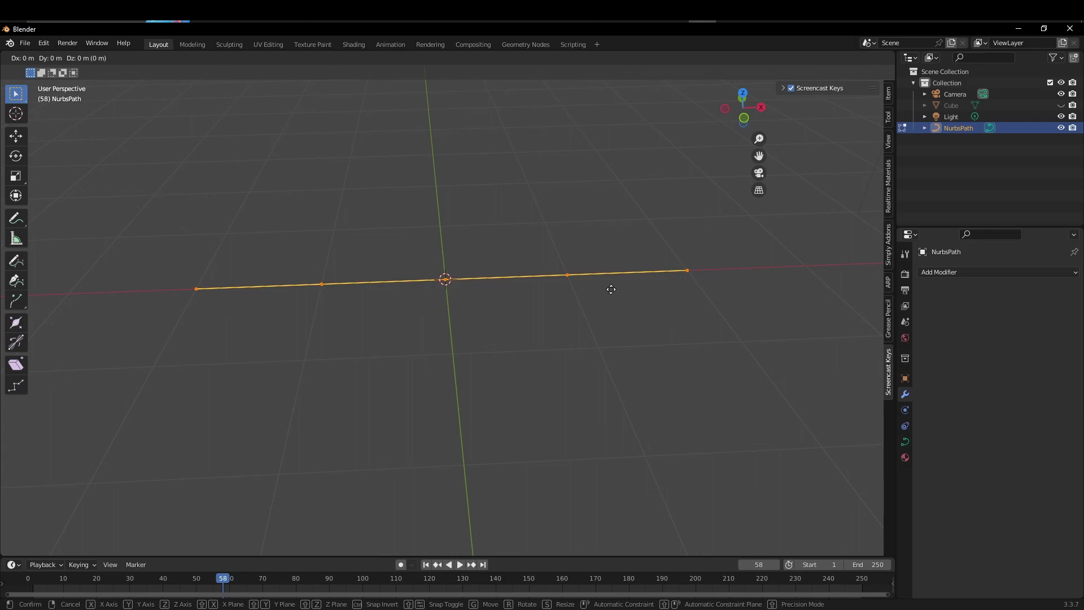
key("x")
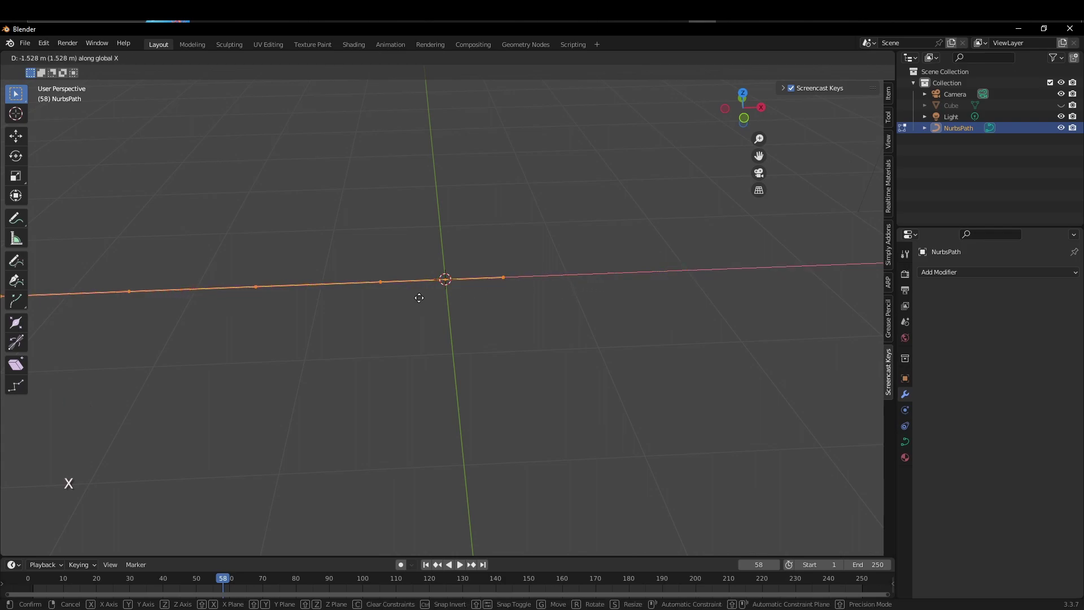
left_click(361, 301)
scroll(434, 313, "down", 2)
middle_click_drag(438, 314, 414, 311)
In front view, raise the path's outer end point, then move the neighbouring control point up and inward.
key("KP_1")
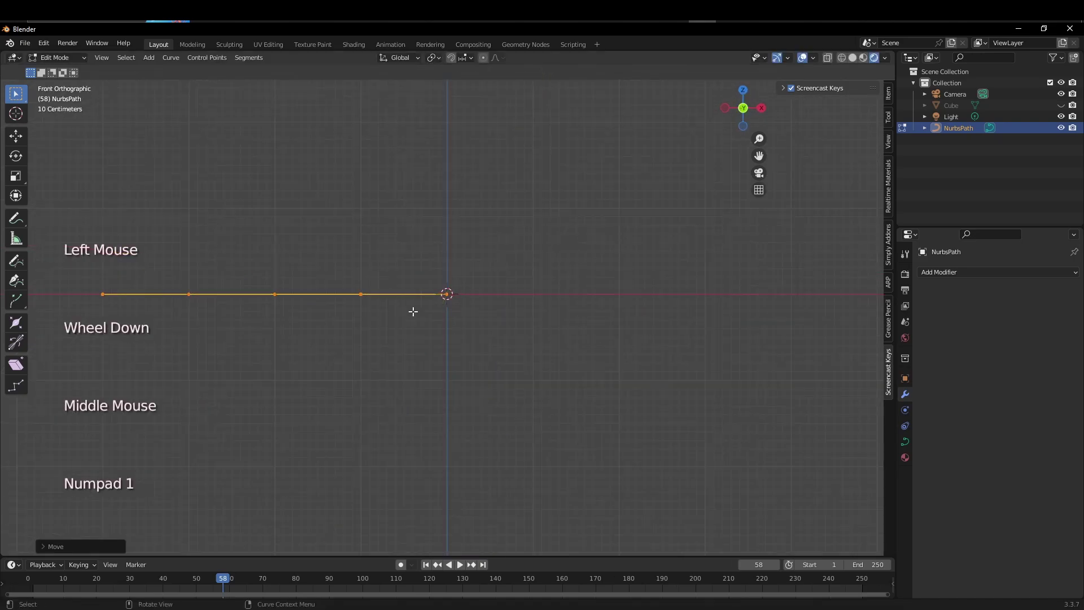
middle_click_drag(369, 315, 527, 305, "shift")
scroll(456, 289, "up", 2)
left_click_drag(212, 240, 286, 294)
key("g")
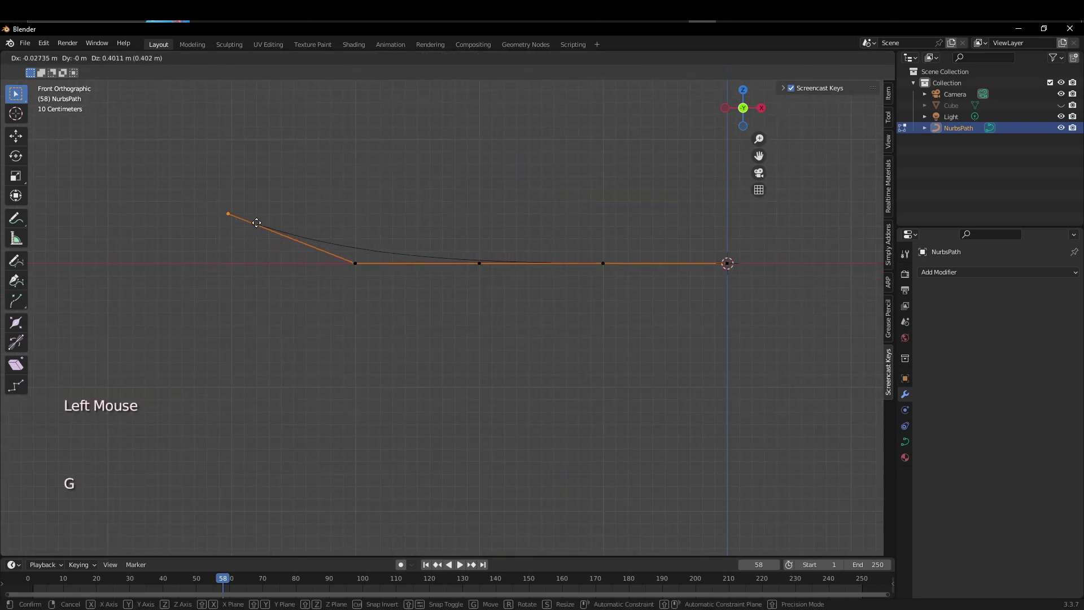
left_click(226, 159)
left_click(335, 246)
key("g")
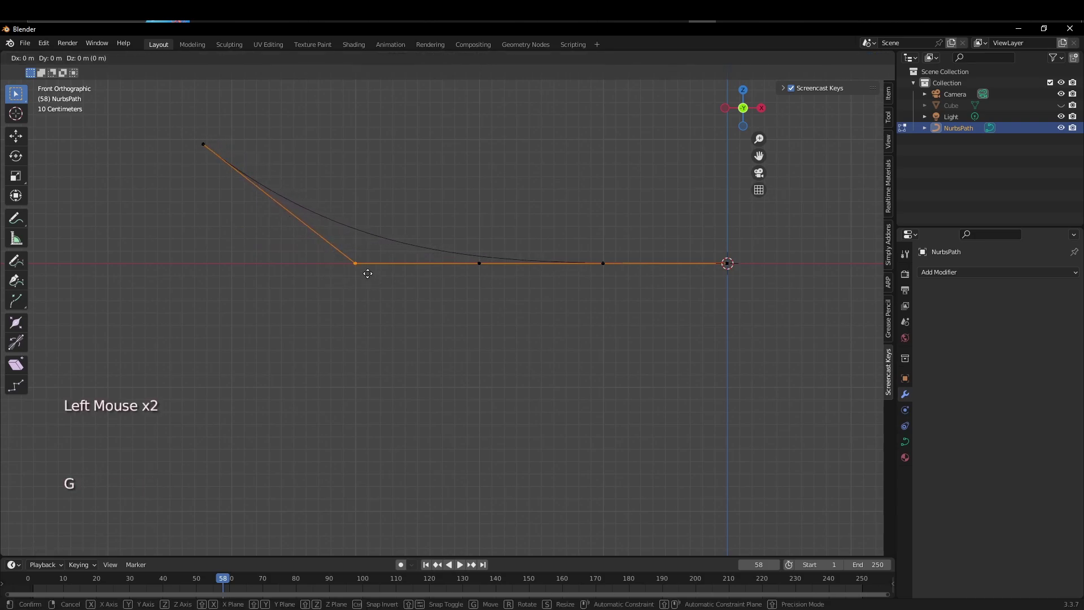
left_click(411, 178)
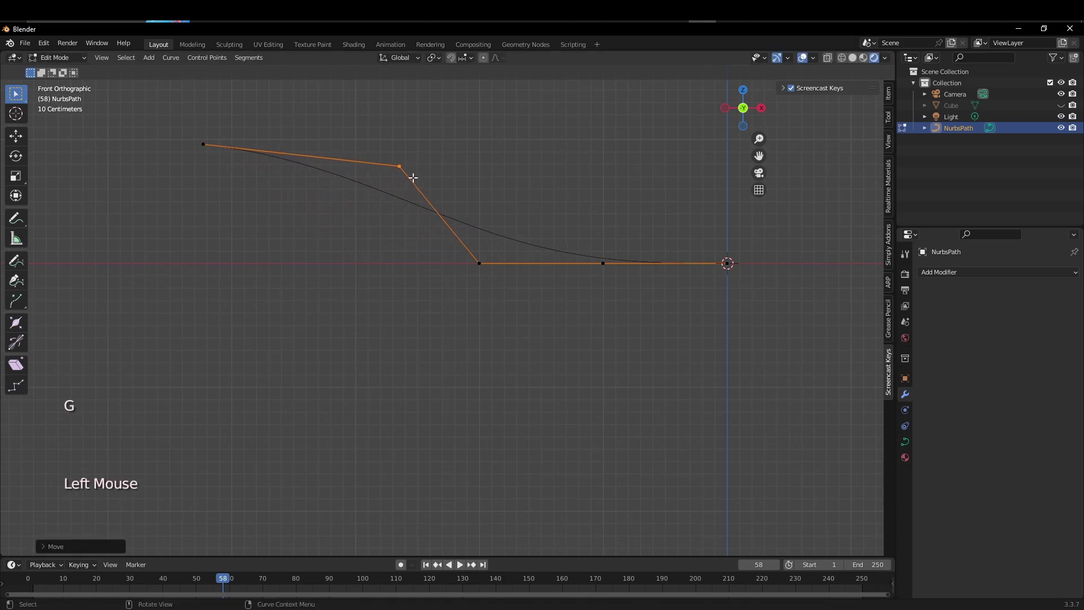
Move the path's middle control point outward under the raised points, and pull the next inner control point outward along the base.
left_click_drag(463, 250, 497, 275)
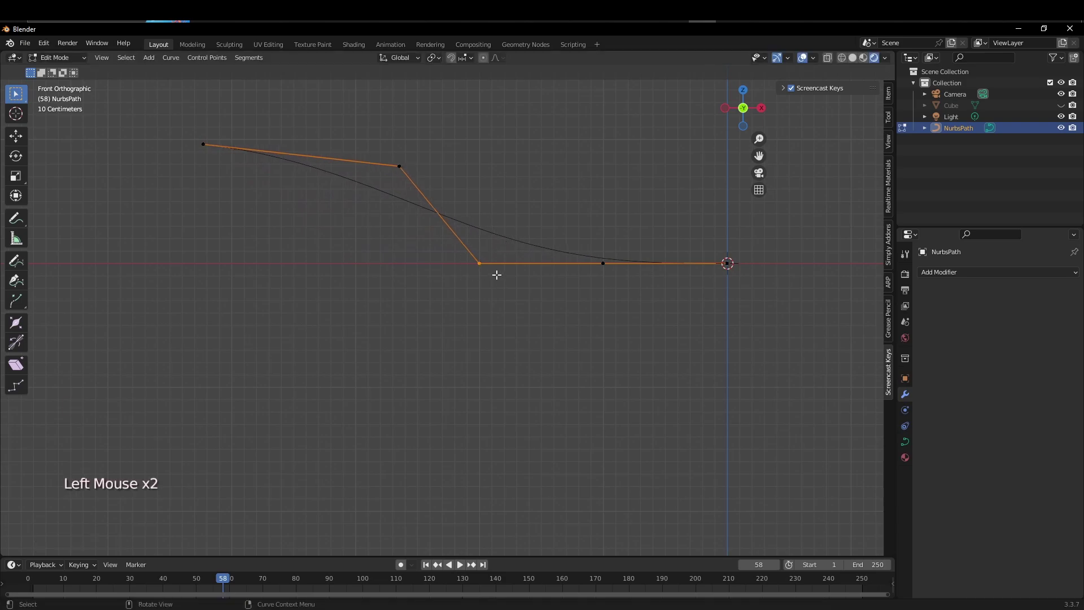
key("g")
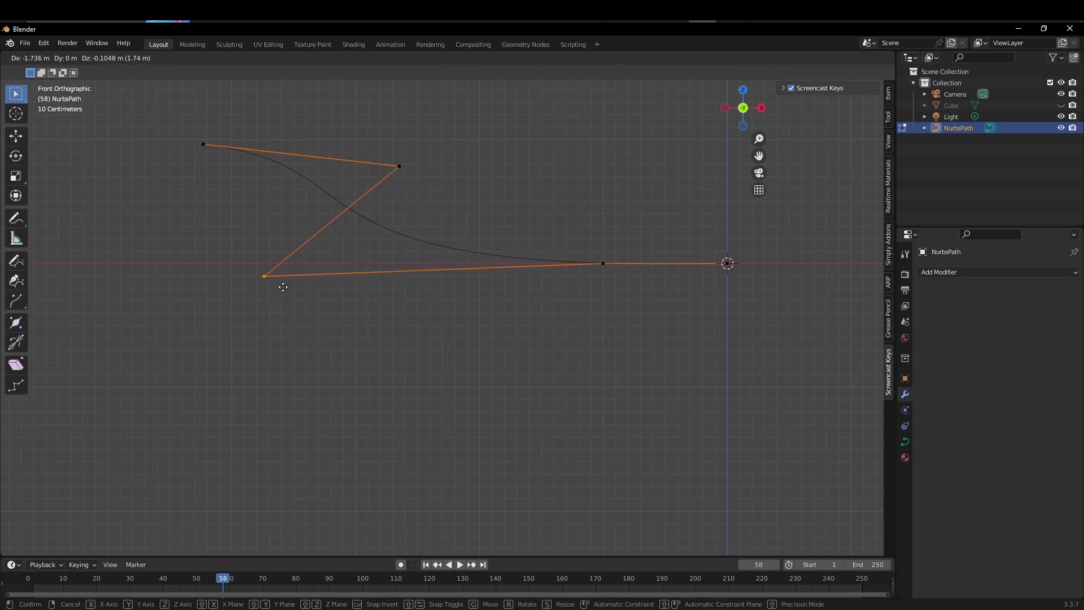
left_click(297, 283)
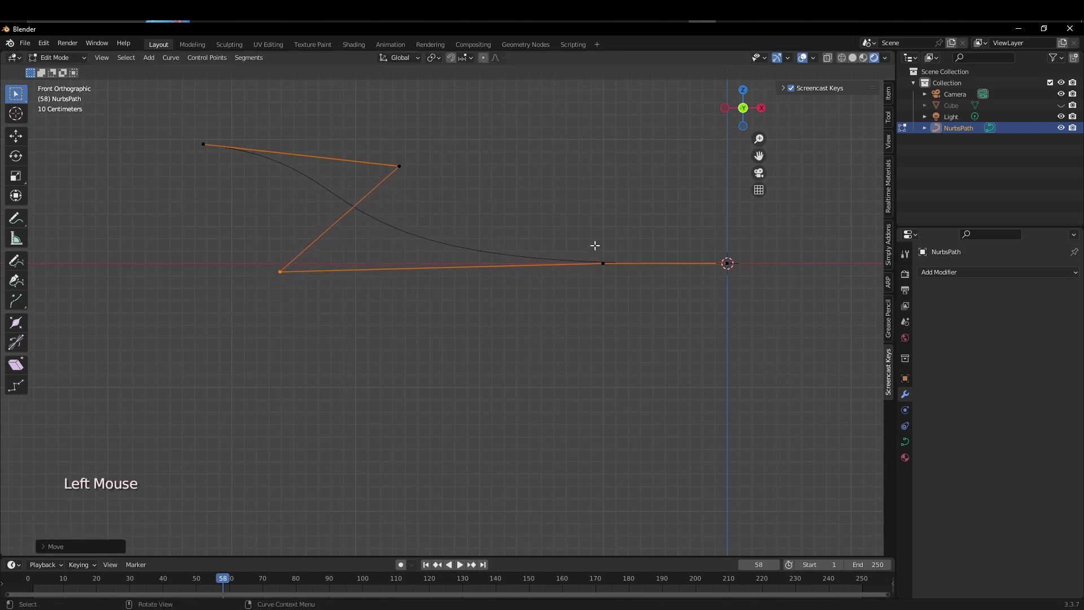
left_click(604, 264)
key("g")
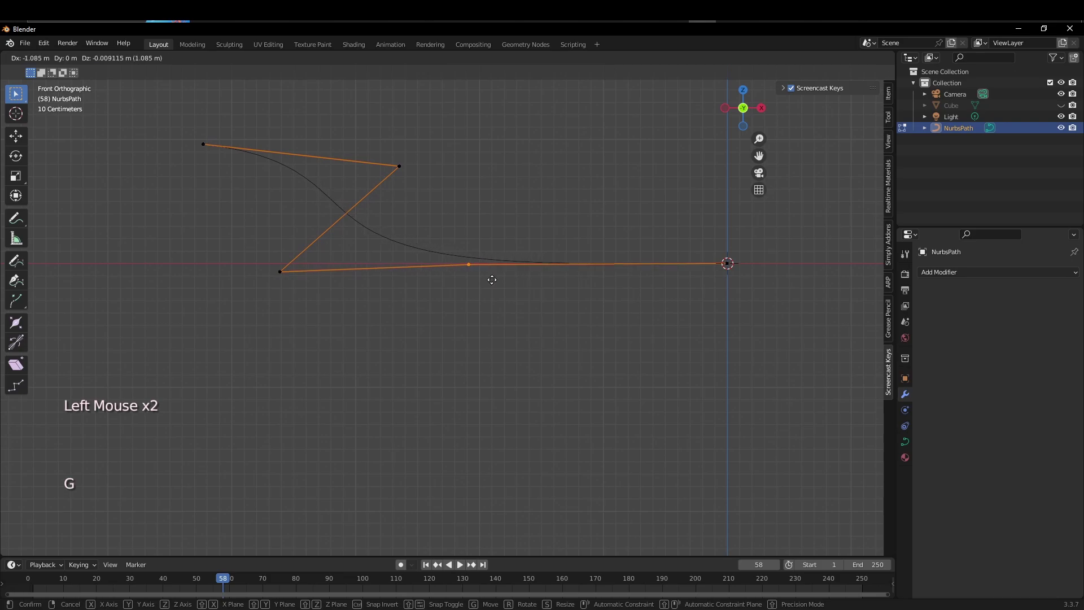
left_click(441, 275)
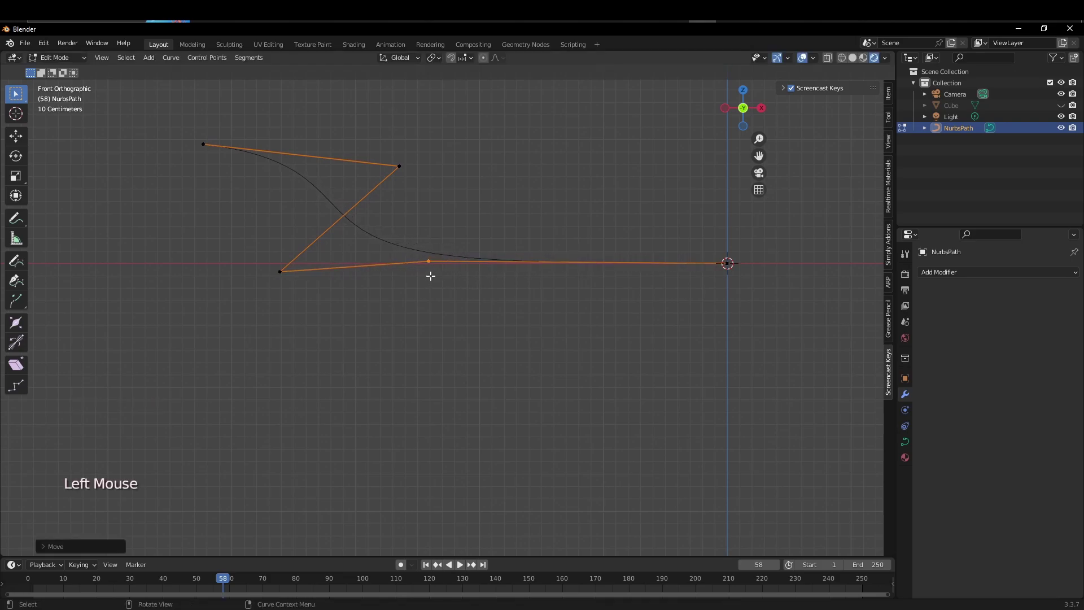
Reshape the rim profile by moving the two raised control points outward and lowering them for a shallower curve.
left_click(401, 161)
key("g")
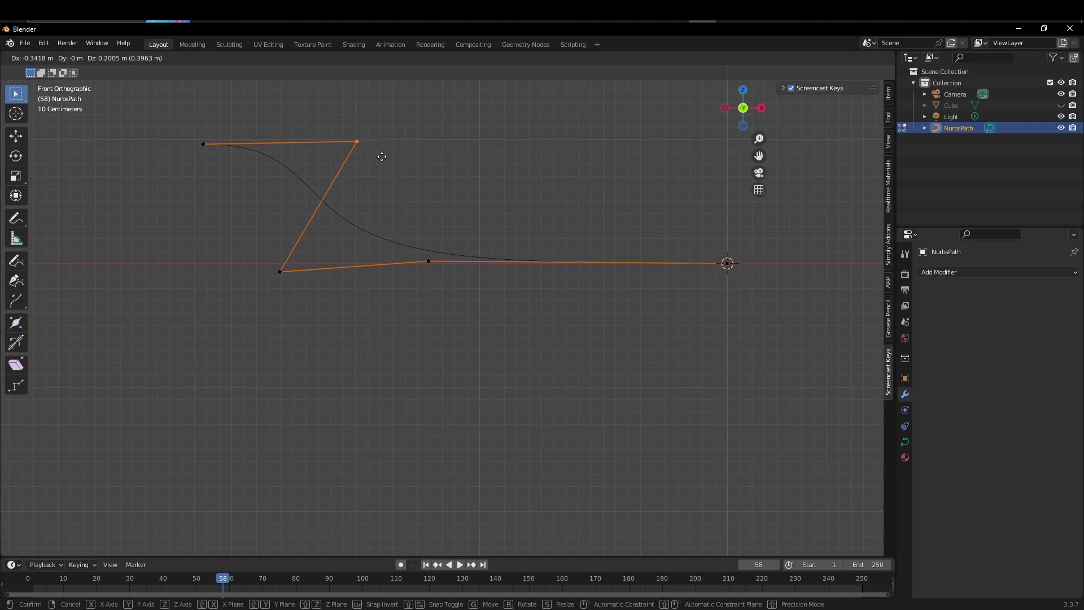
left_click(379, 157)
left_click_drag(185, 136, 233, 168)
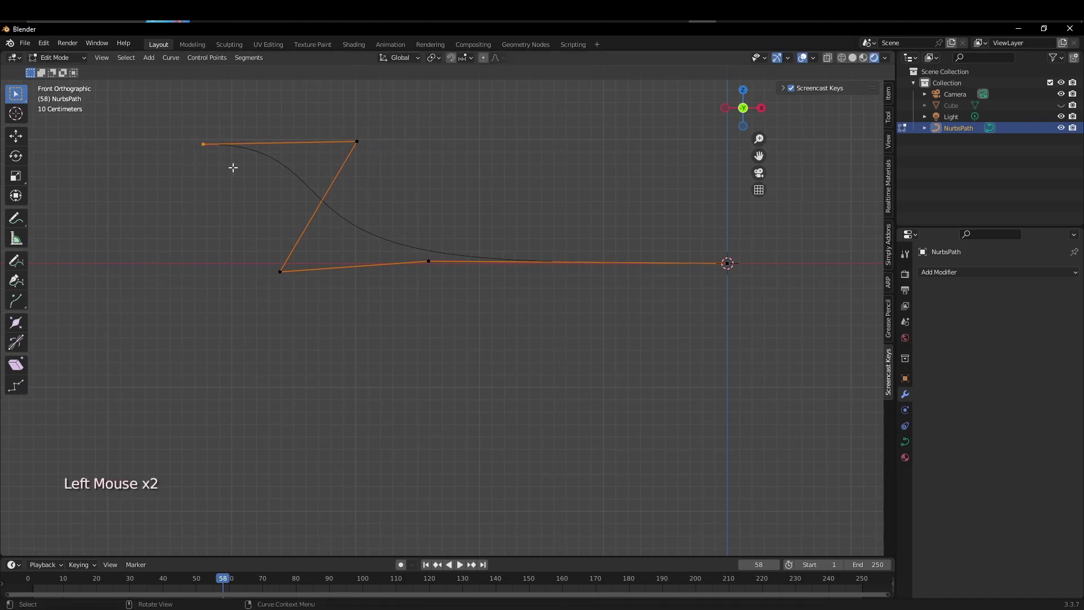
key("g")
left_click(204, 220)
left_click_drag(328, 125, 415, 182)
key("g")
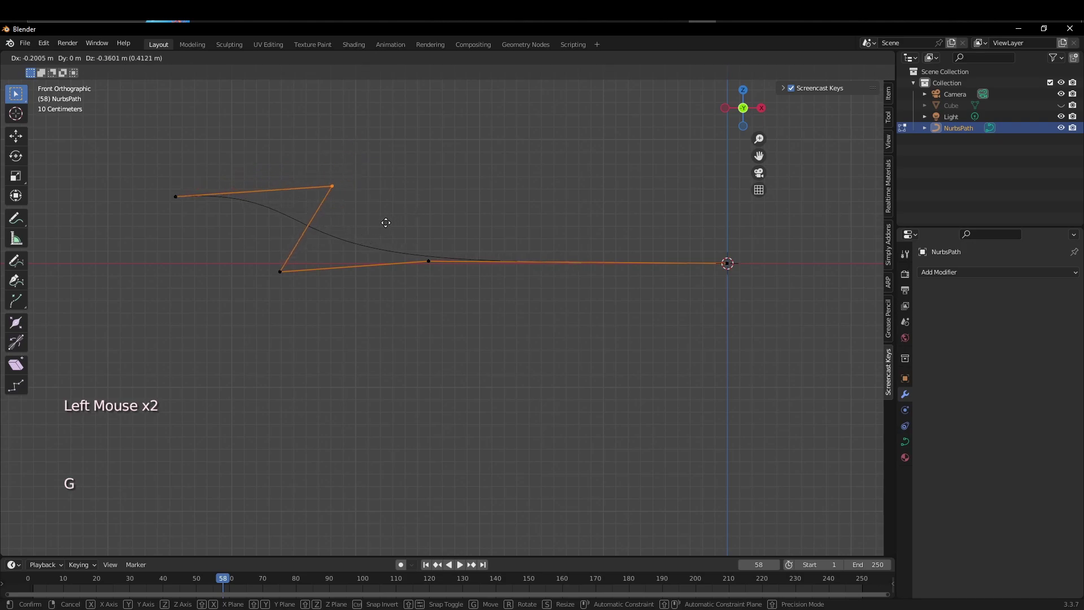
left_click(386, 222)
Move the base control point nearest the bend about 0.48 m outward along X to tighten the curve.
left_click_drag(407, 247, 474, 298)
key("g")
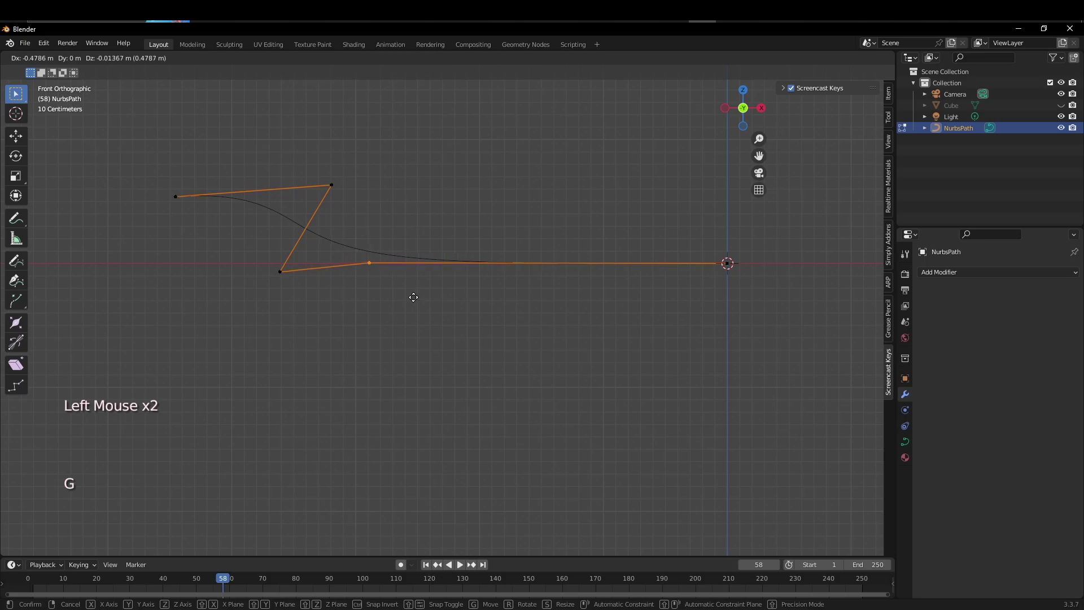
left_click(413, 297)
Add a Screw modifier to the path to revolve the profile into a plate.
scroll(433, 295, "down", 2)
middle_click_drag(569, 279, 502, 304)
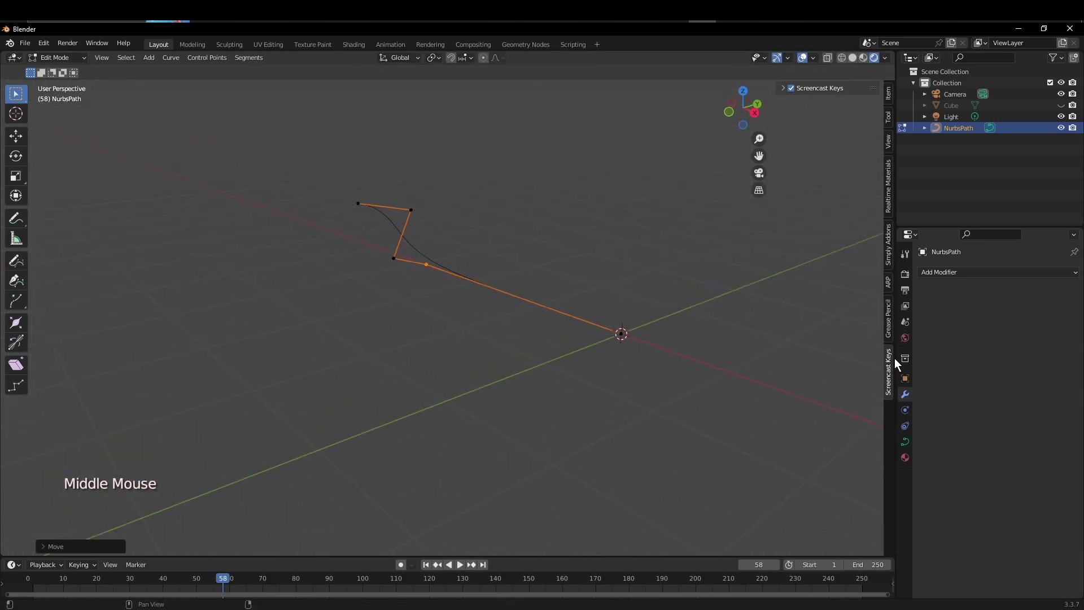
left_click(926, 274)
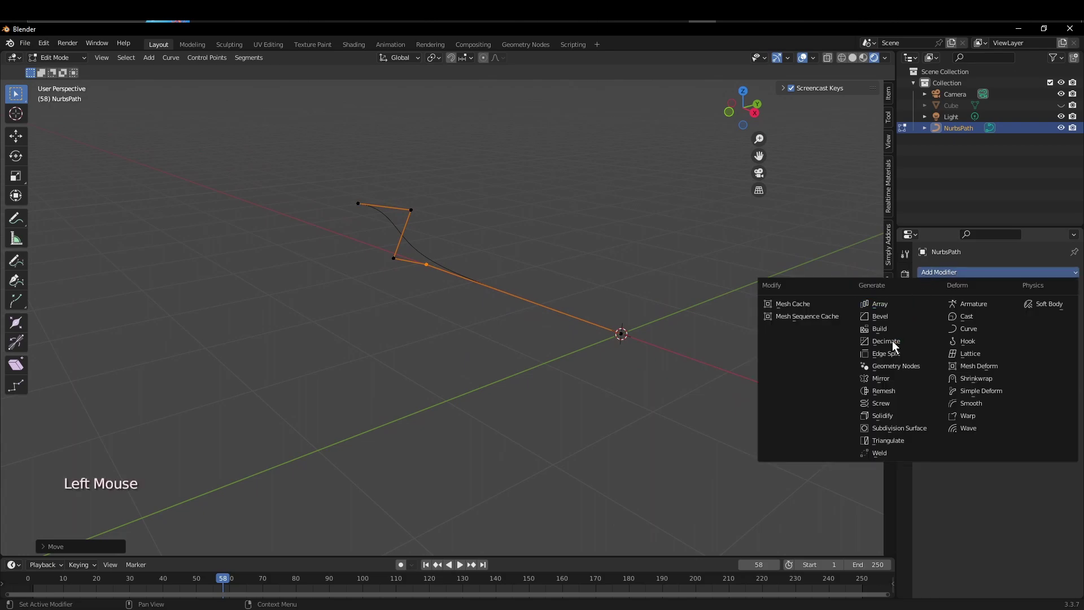
left_click(888, 402)
scroll(716, 343, "down", 3)
mouse_move(716, 343)
middle_mouse_down()
mouse_move(695, 339)
mouse_move(711, 346)
middle_mouse_up()
scroll(673, 346, "up", 1)
scroll(673, 346, "up", 2)
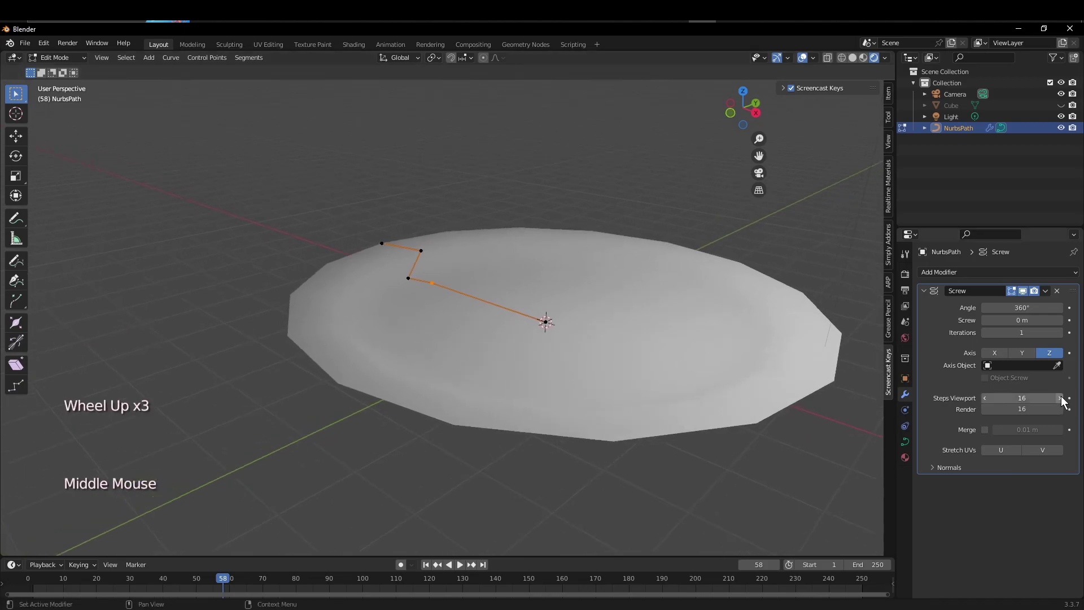
Smooth the plate's outline by setting the Screw modifier's Steps Viewport to 40.
left_click(1060, 398)
left_click(1060, 398)
left_click(1060, 398)
left_click(1060, 398)
left_click(1059, 399)
left_click(1059, 398)
left_click(1060, 398)
left_click(1060, 398)
left_click(1060, 398)
left_click(1060, 398)
left_click(1060, 398)
left_click(1060, 398)
left_click(1060, 398)
left_click(1059, 398)
left_click(1060, 398)
left_click(1060, 398)
left_click_drag(1060, 398, 1067, 398)
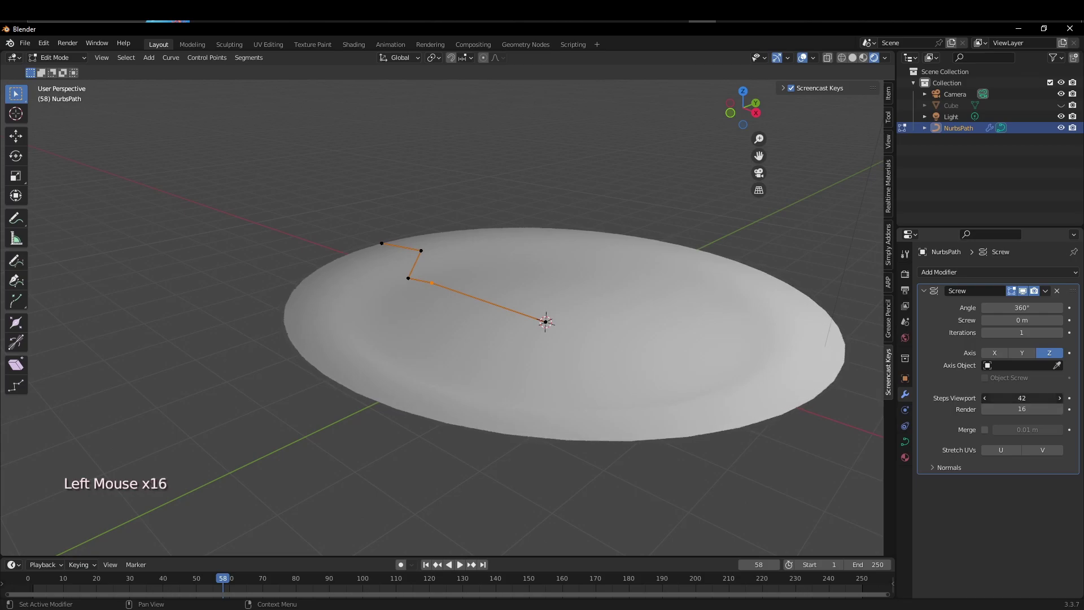
scroll(750, 375, "down", 3)
mouse_move(750, 375)
middle_mouse_down()
mouse_move(779, 368)
mouse_move(762, 348)
mouse_move(751, 358)
middle_mouse_up()
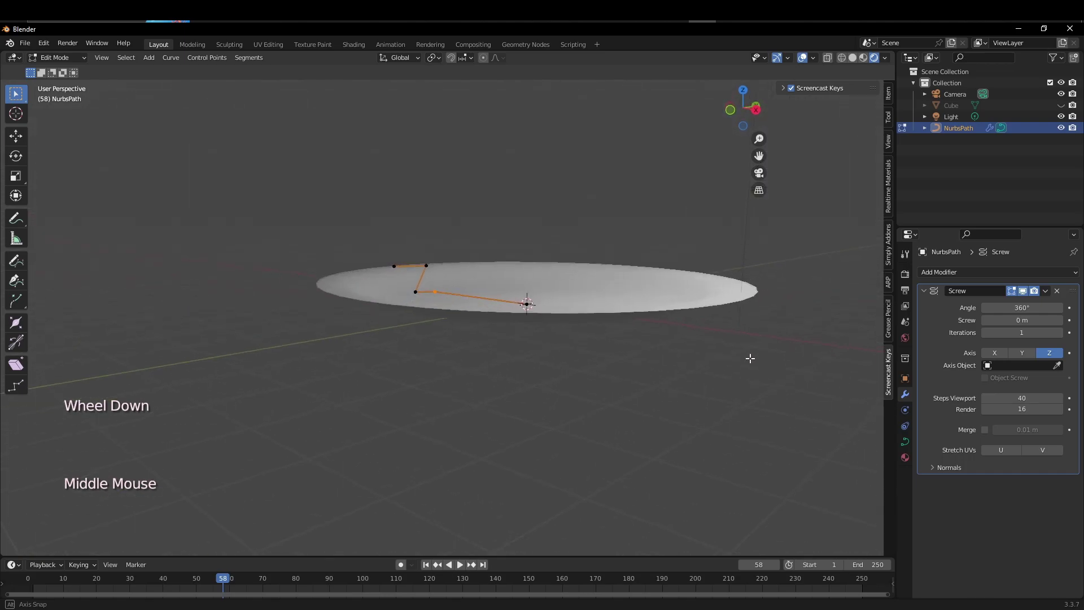
Return the path object to Object Mode.
left_click(1046, 291)
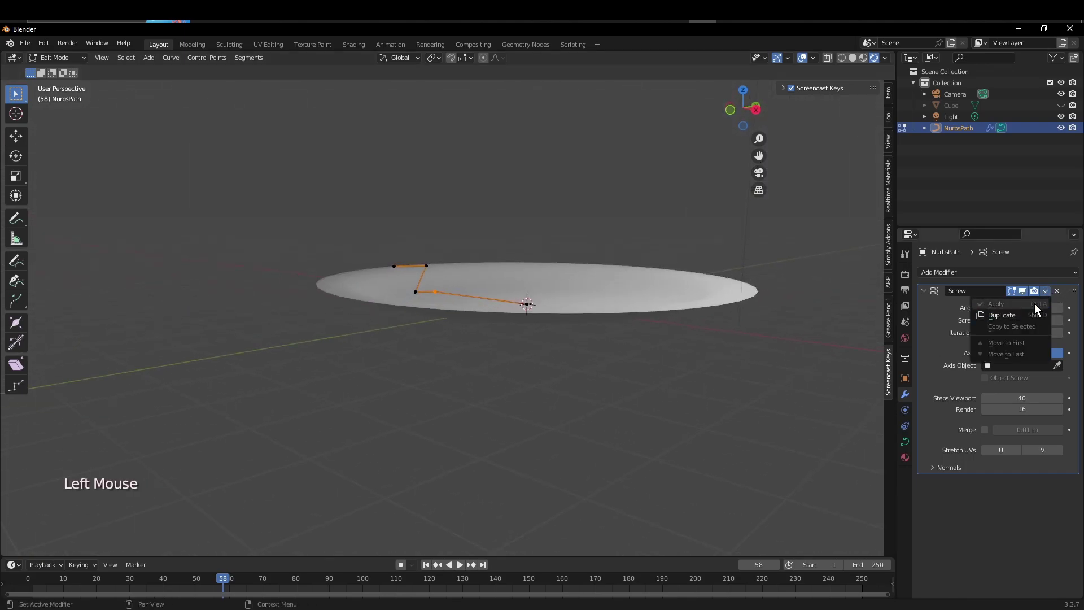
middle_click_drag(551, 298, 551, 327)
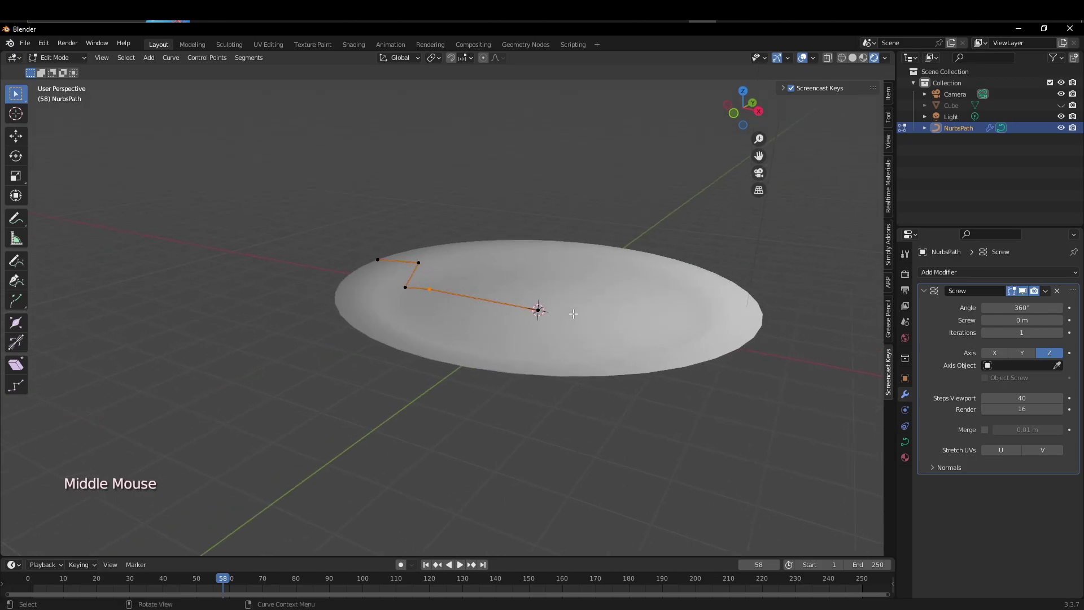
key("Tab")
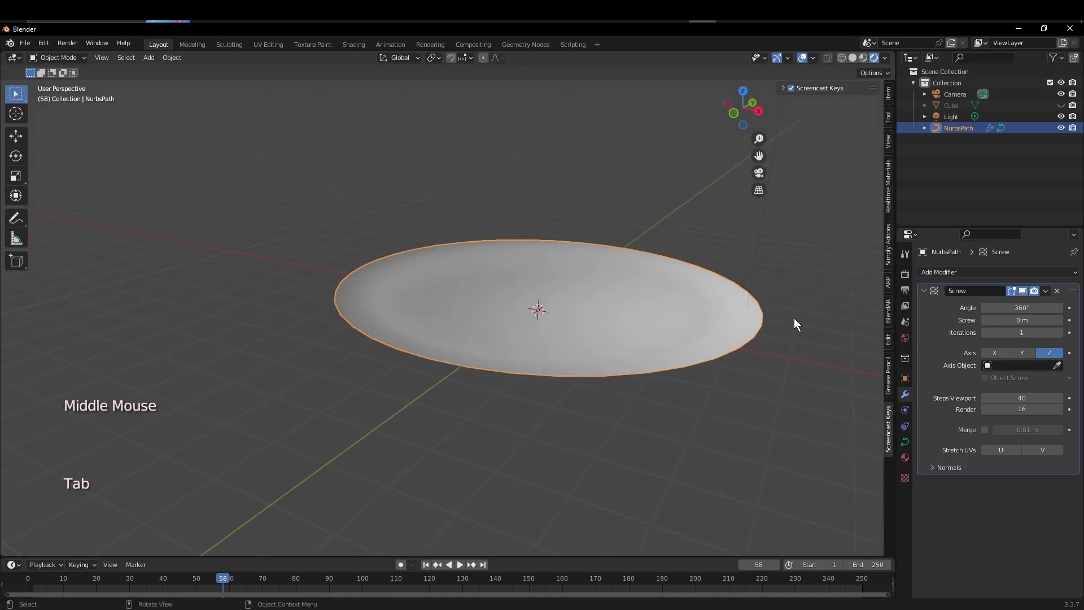
Try to apply the Screw modifier to the path curve.
left_click(1045, 290)
left_click(1031, 302)
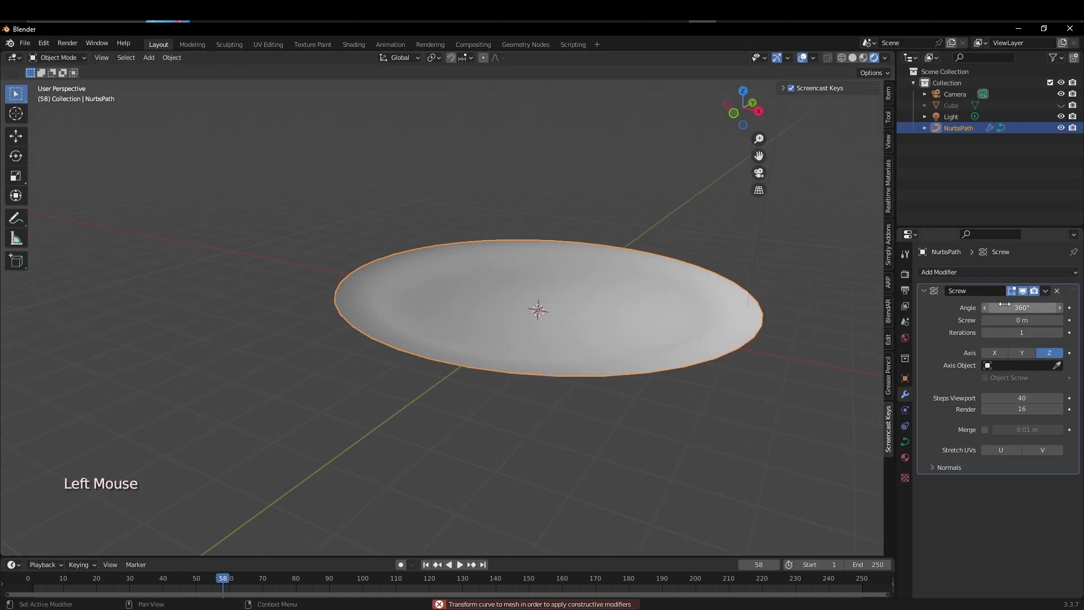
left_click(1045, 291)
left_click(1008, 307)
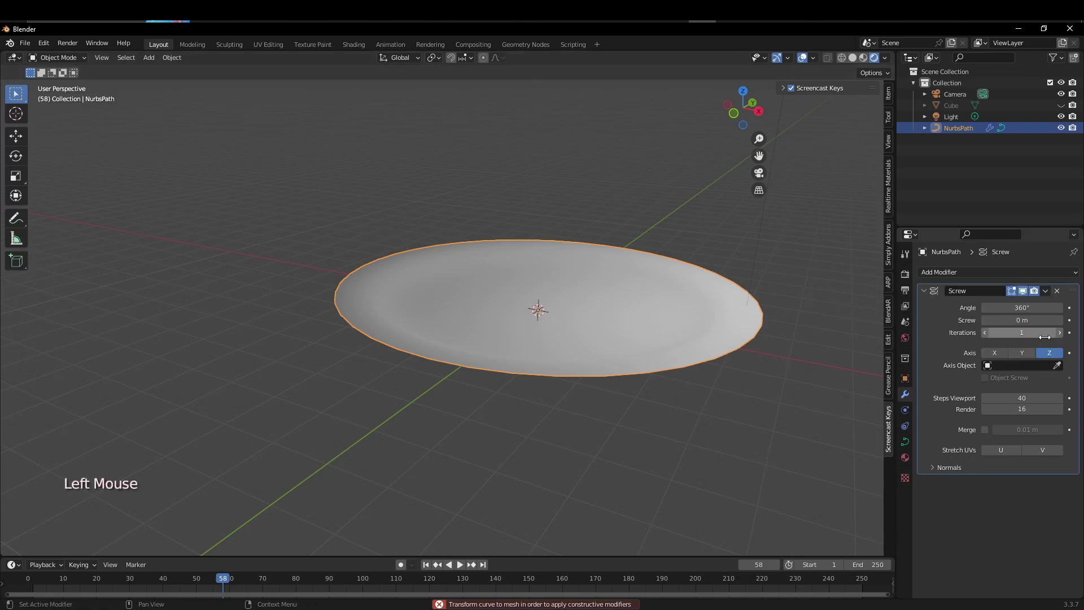
left_click(922, 290)
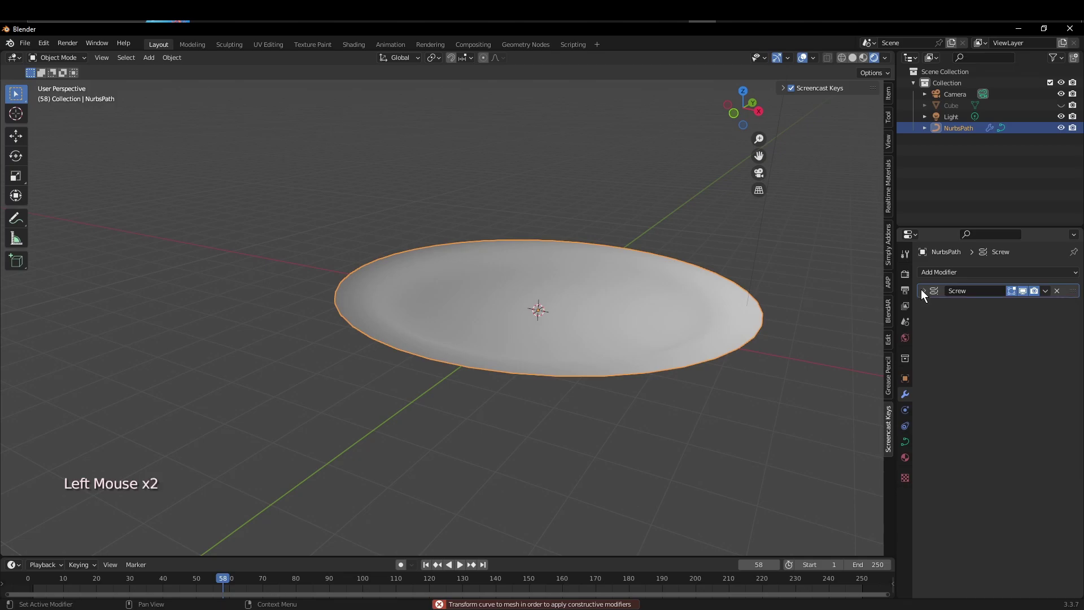
left_click(1045, 291)
left_click(1014, 305)
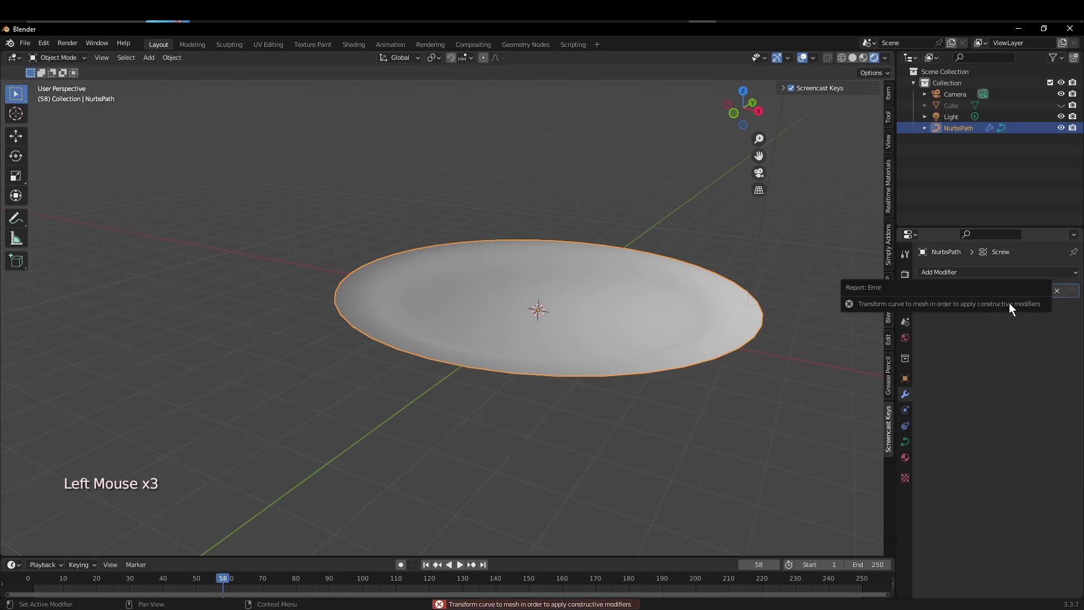
Reselect the path object and try to apply its Screw modifier again.
left_click(706, 333)
left_click(751, 384)
left_click(708, 335)
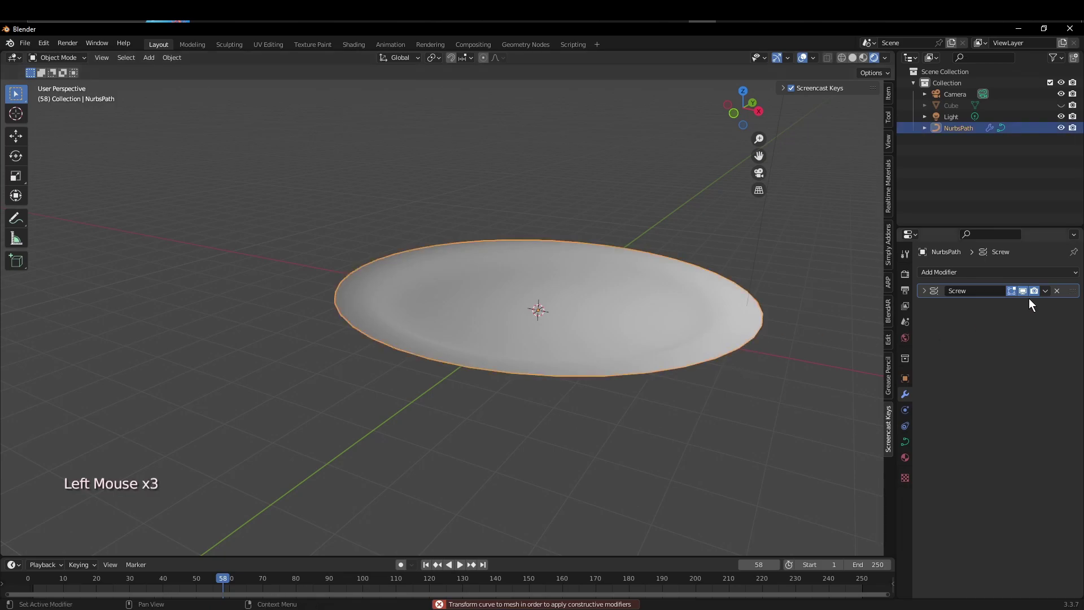
left_click(957, 117)
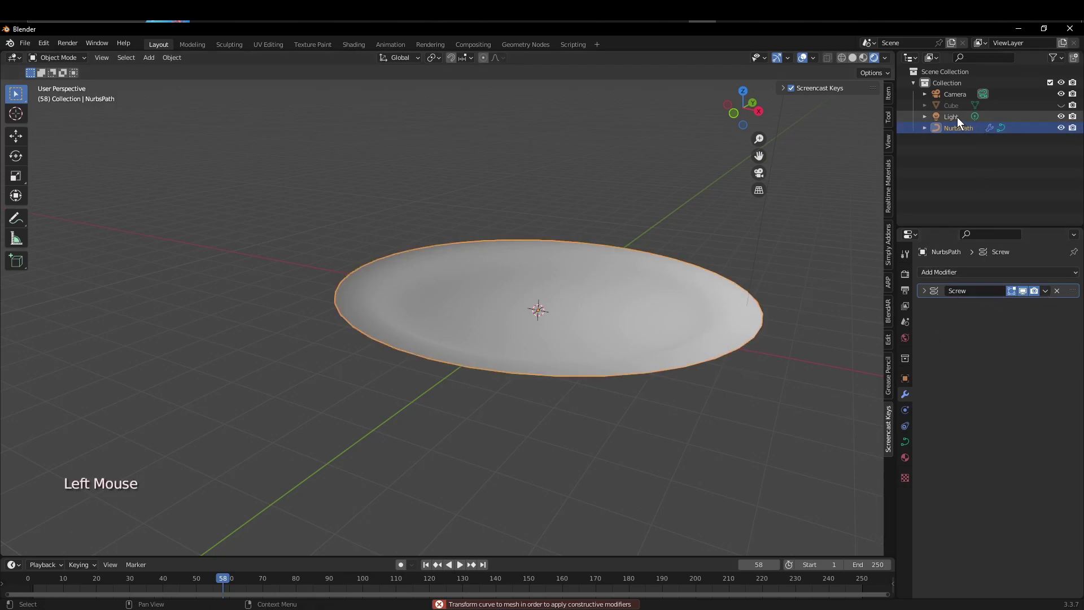
left_click(954, 128)
left_click(1045, 290)
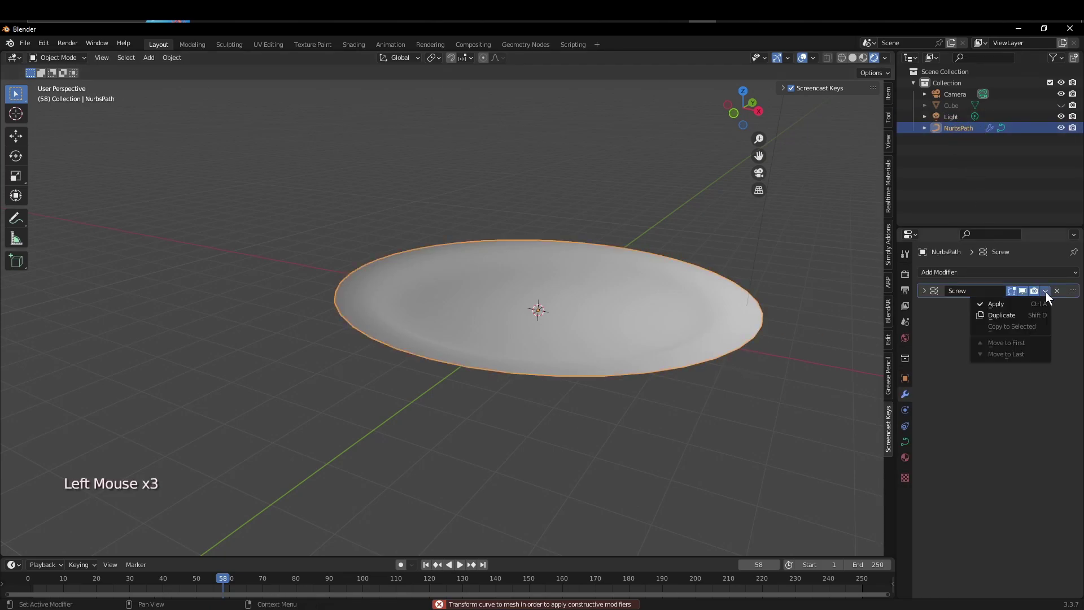
left_click(1002, 307)
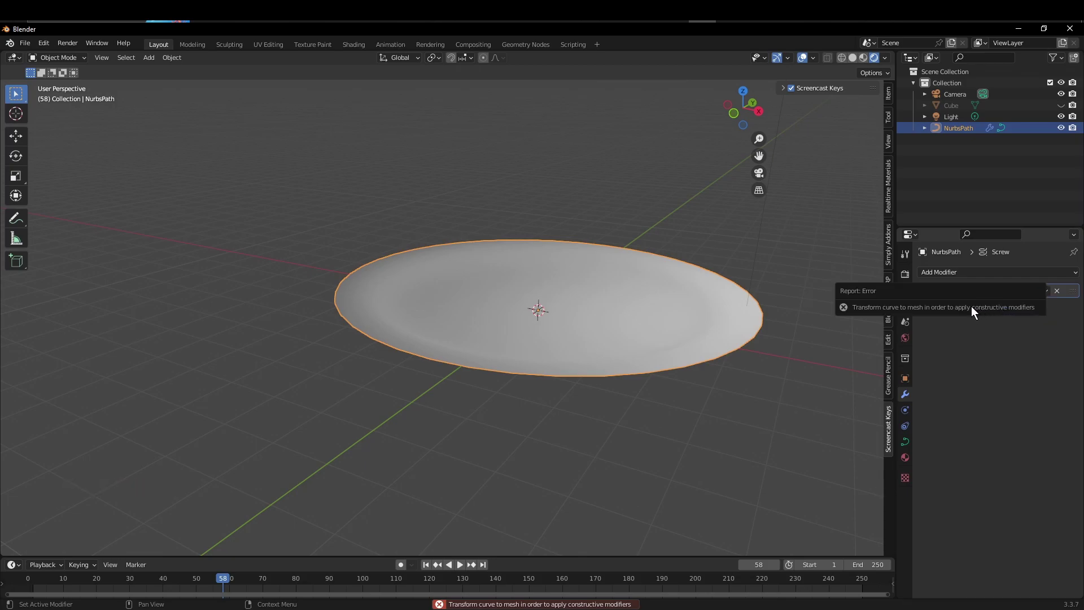
Check the Screw modifier's apply option in Edit Mode, and return the path to Object Mode.
key("Tab")
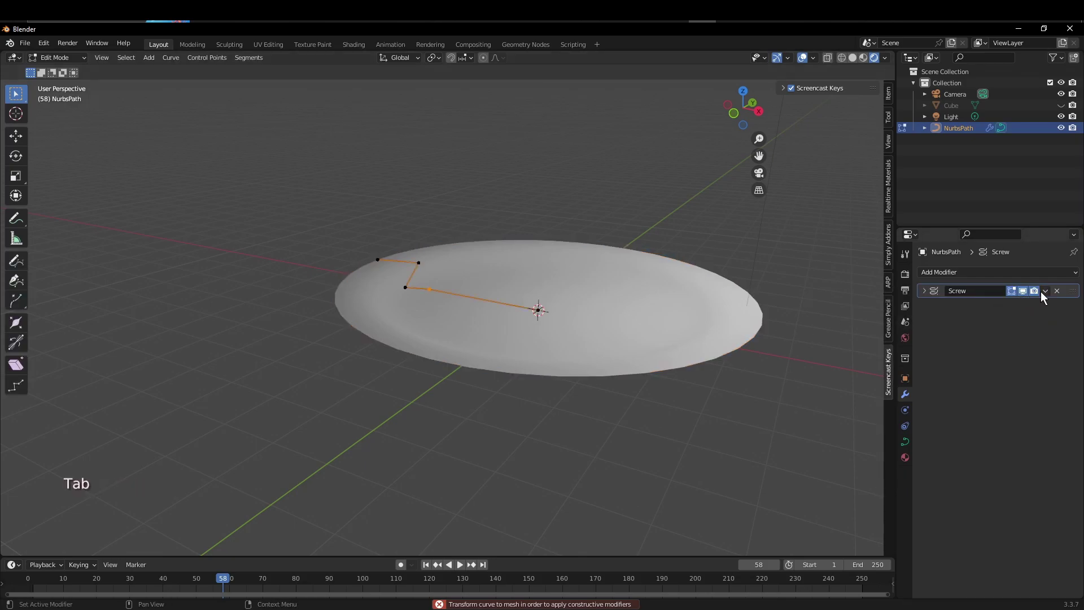
left_click(1045, 291)
left_click(921, 297)
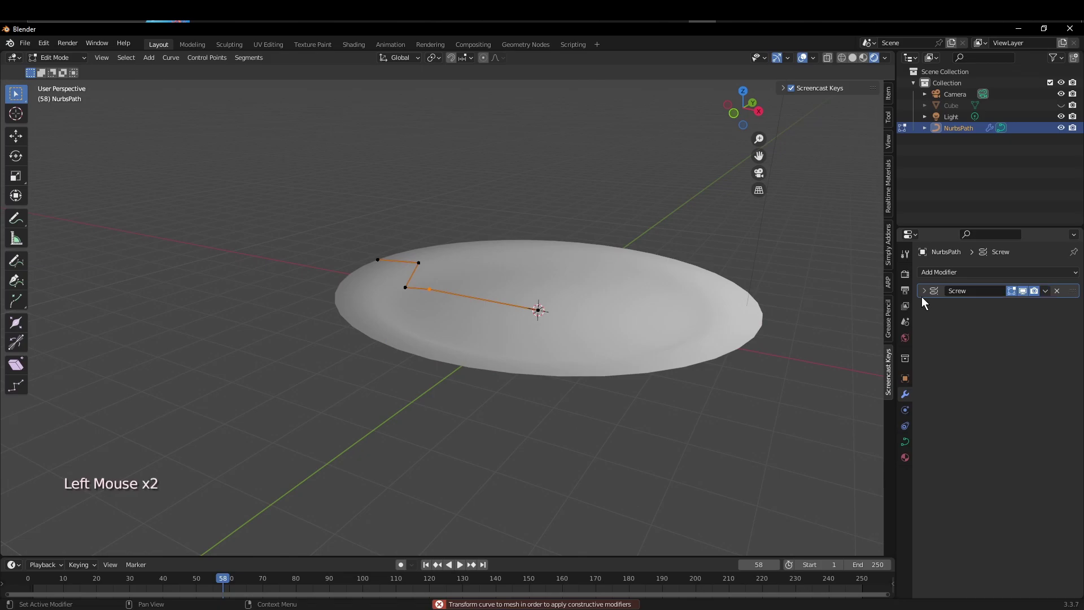
left_click(923, 290)
left_click(923, 290)
left_click(1045, 291)
left_click(79, 59)
left_click(80, 70)
Try to apply the Screw modifier on the plate once more from Object Mode.
middle_click_drag(531, 282, 553, 295)
middle_click(562, 292)
middle_click(562, 294)
scroll(563, 294, "up", 3)
scroll(558, 289, "down", 2)
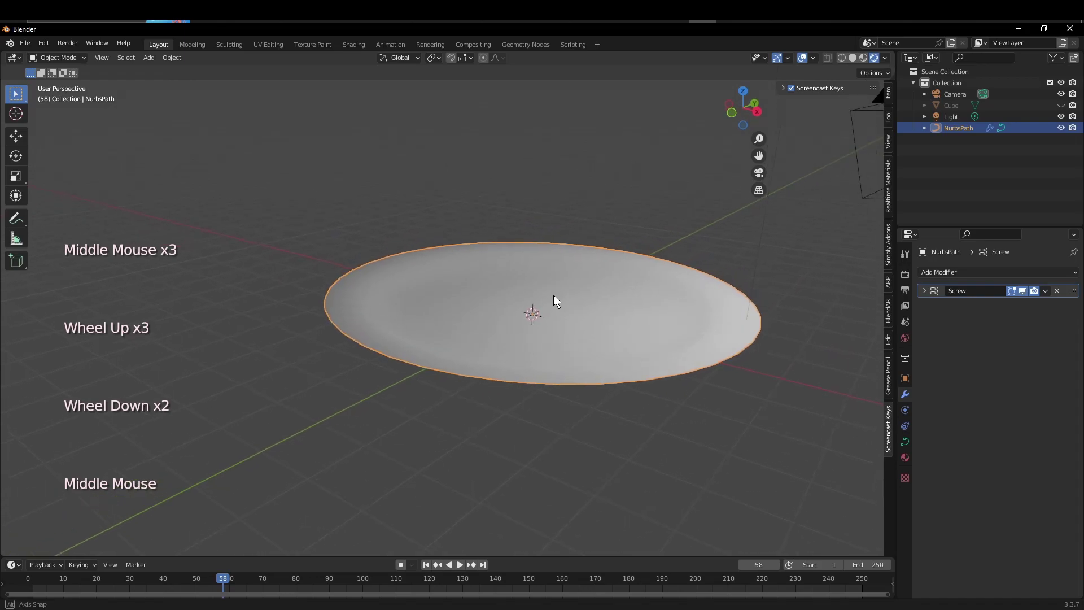
left_click(1042, 293)
left_click(1019, 306)
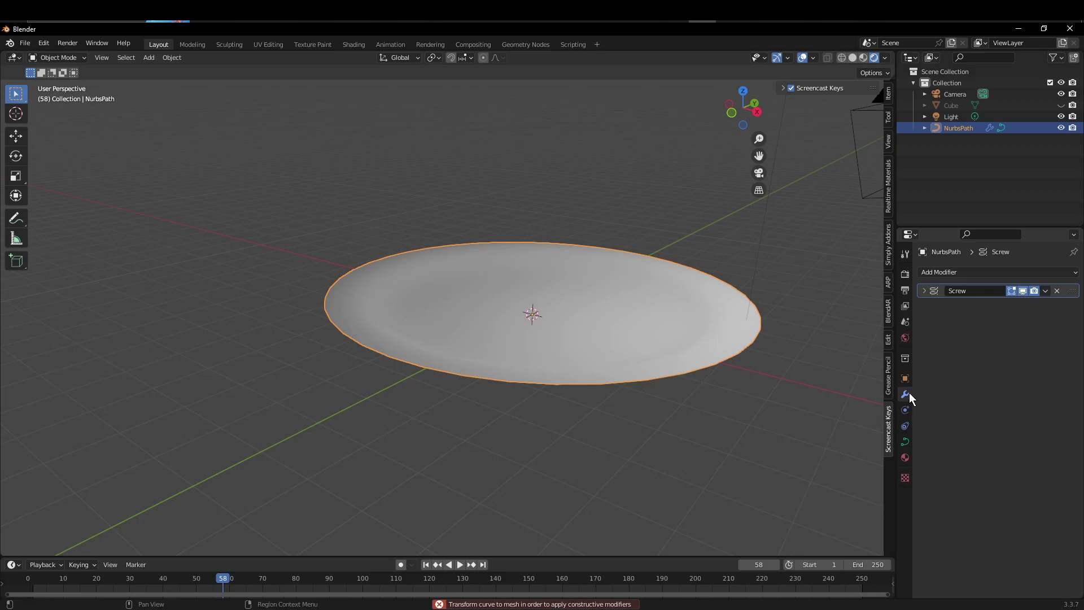
Try a Subdivision Surface modifier on the plate and remove it again.
left_click(1033, 270)
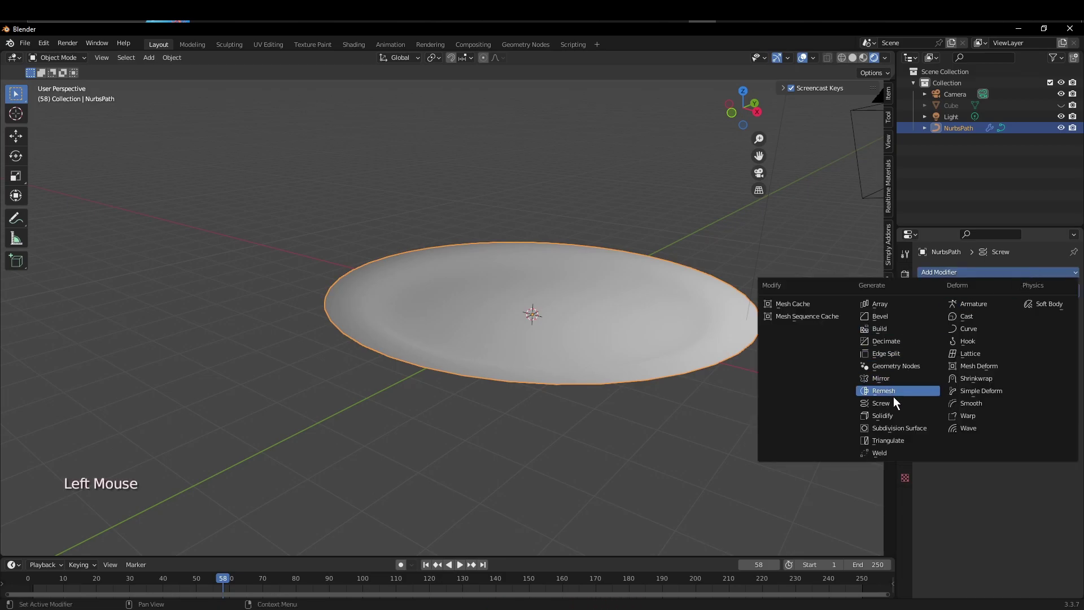
left_click(900, 428)
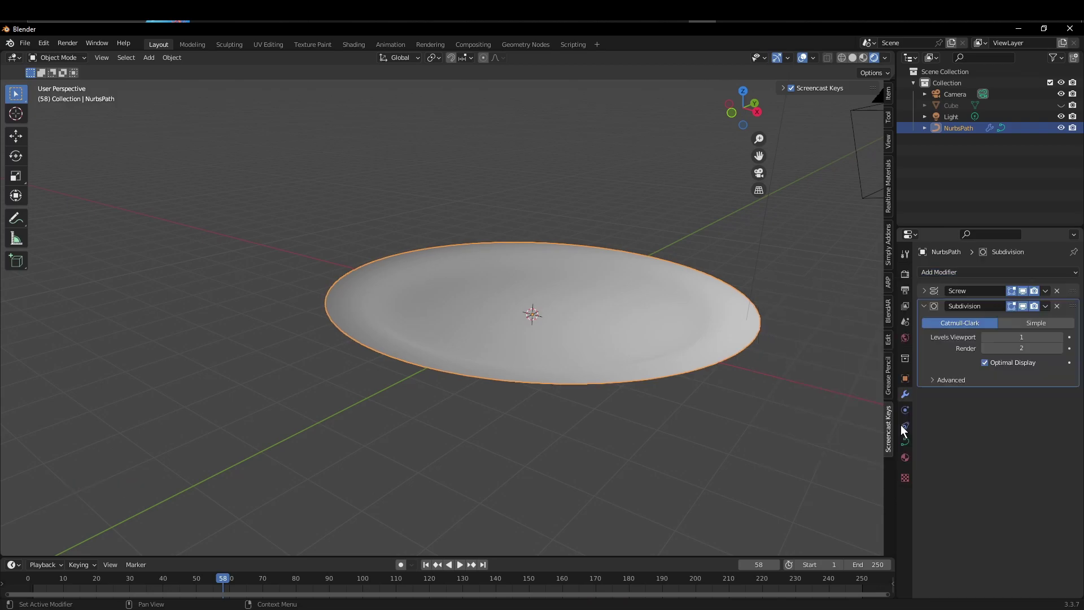
left_click(1056, 306)
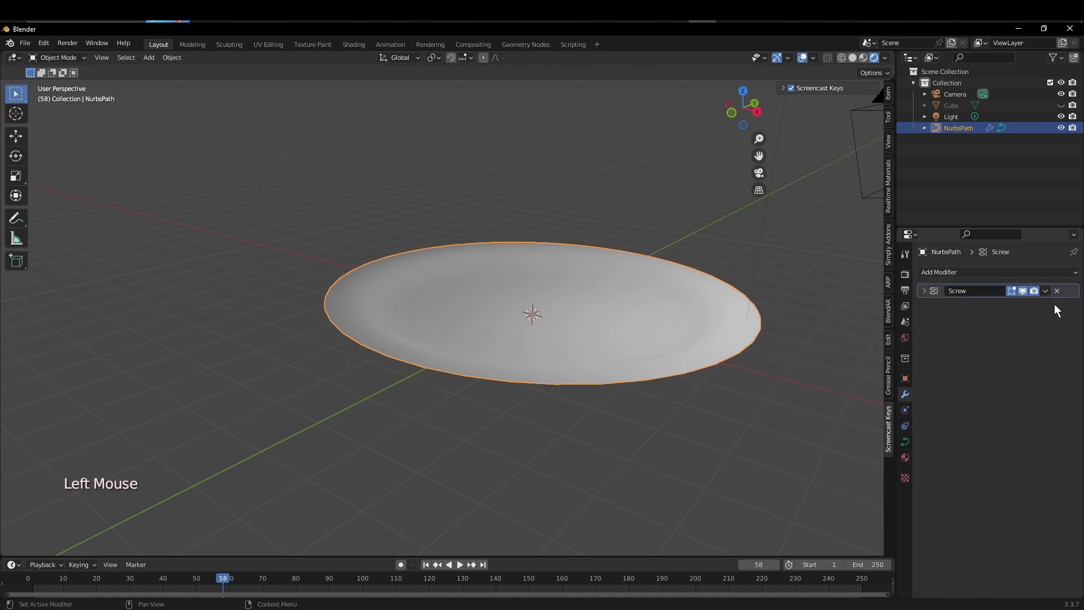
Add a Solidify modifier to the plate and set its thickness to -0.1 m.
left_click(1018, 277)
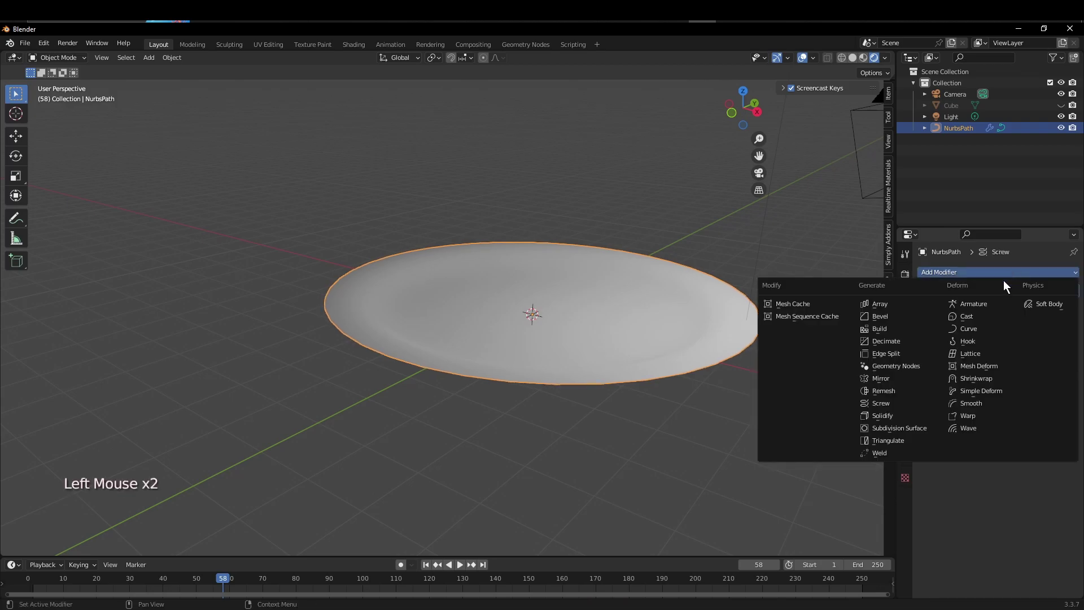
left_click(899, 414)
middle_click_drag(812, 402, 666, 367)
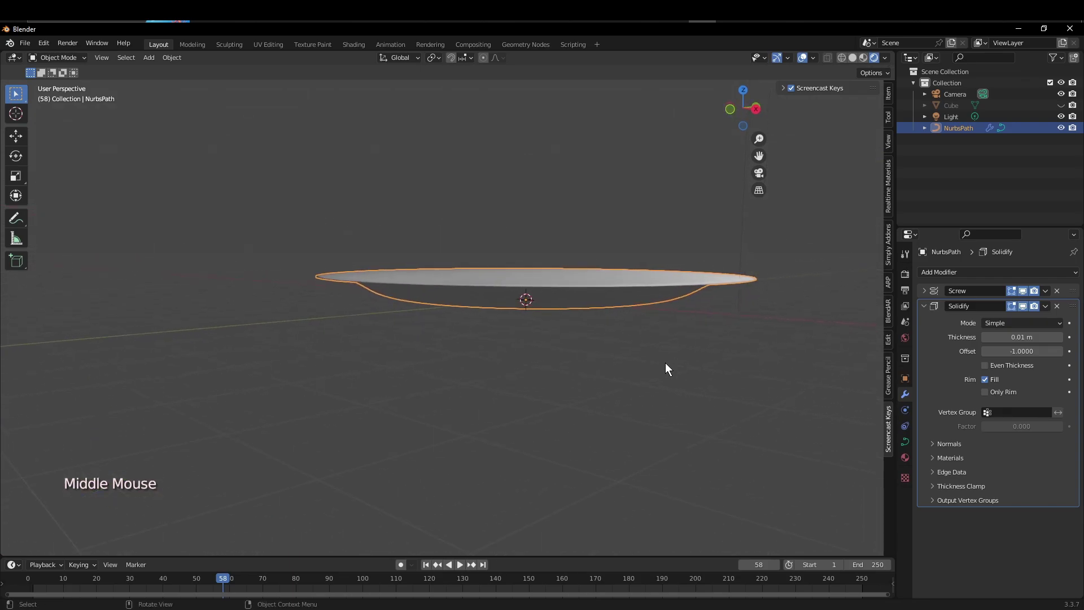
scroll(779, 366, "up", 2)
scroll(768, 364, "down", 2)
middle_click_drag(767, 365, 773, 375)
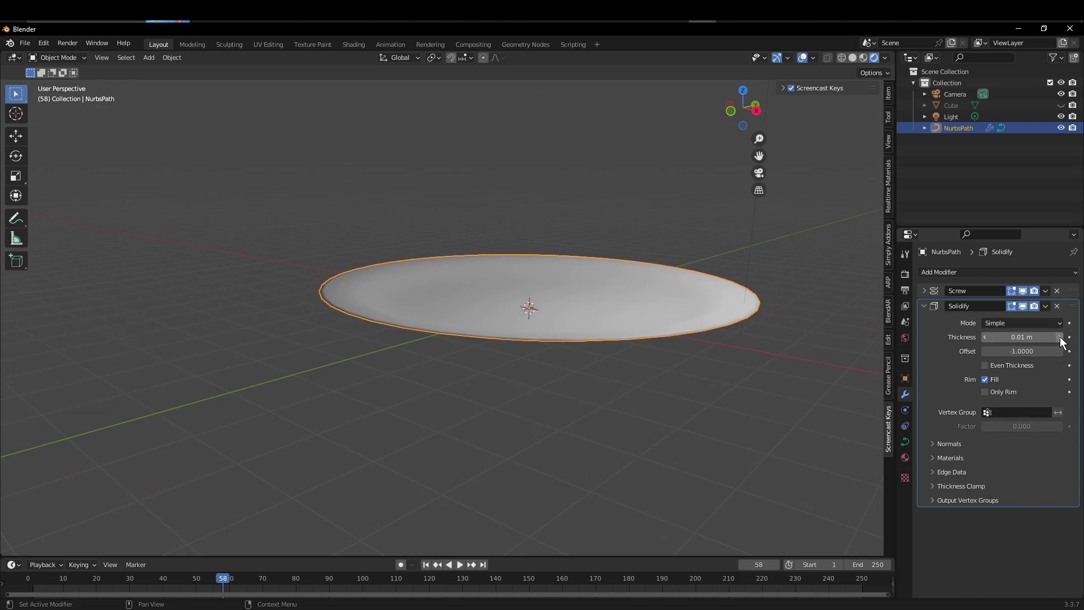
left_click_drag(1061, 337, 1014, 337)
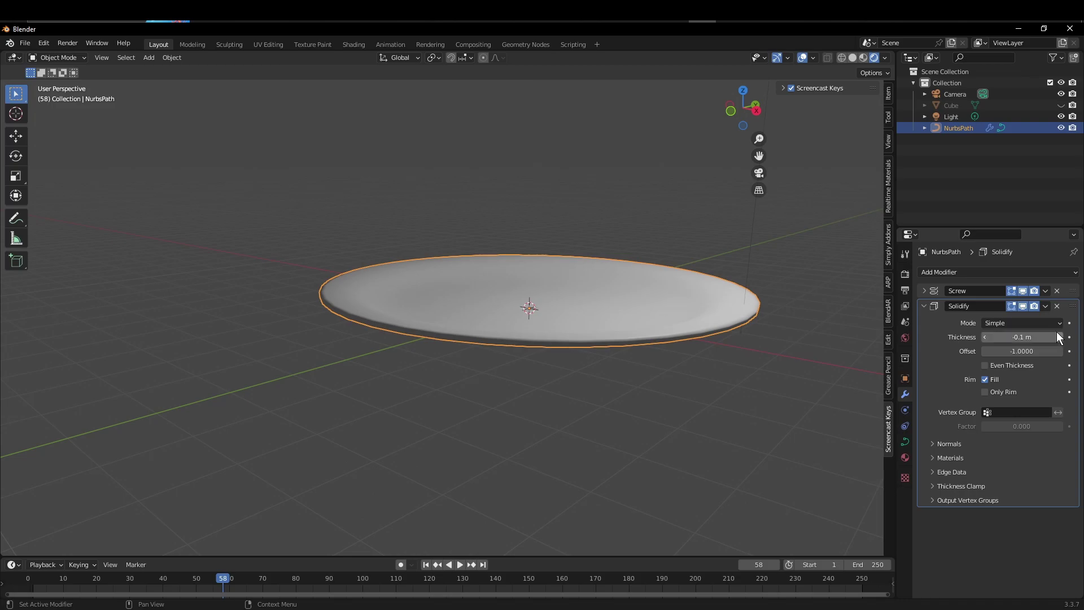
Try to apply both the Screw and the Solidify modifier on the plate curve.
left_click(1046, 290)
left_click(1038, 300)
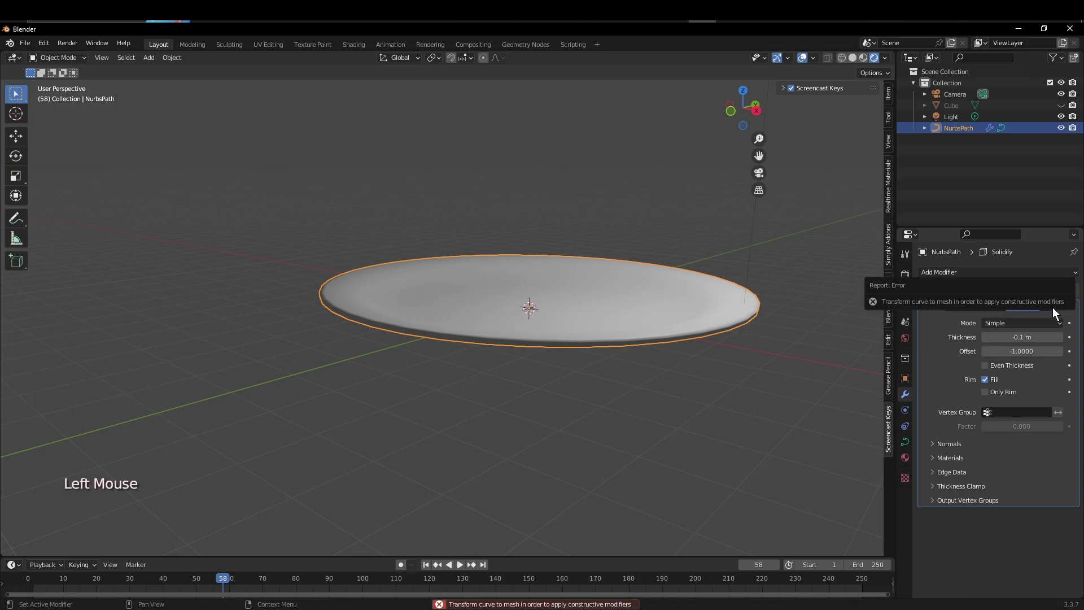
left_click(1045, 305)
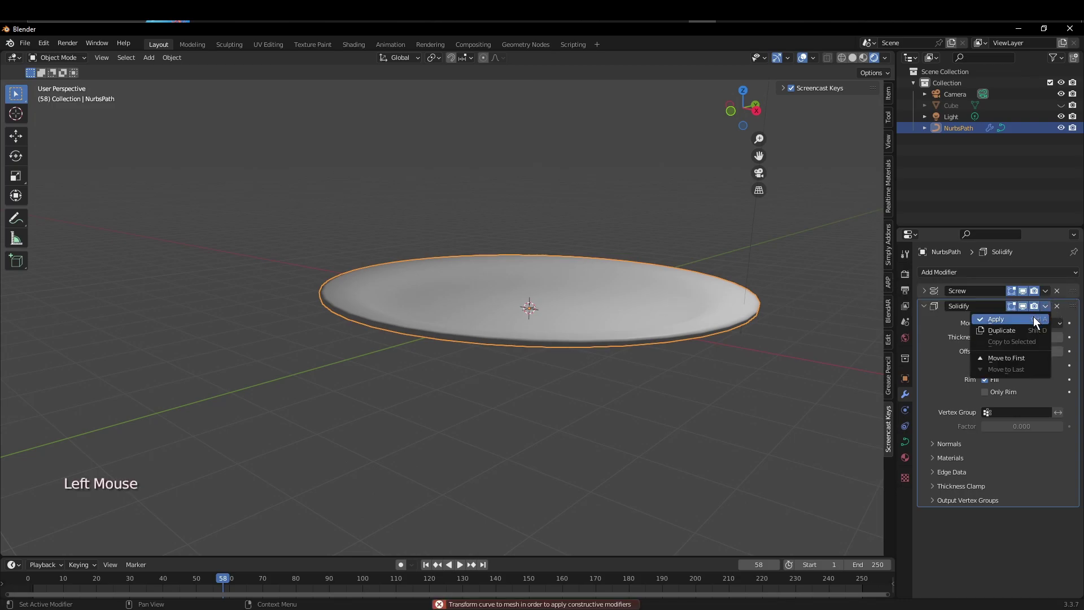
left_click(1033, 316)
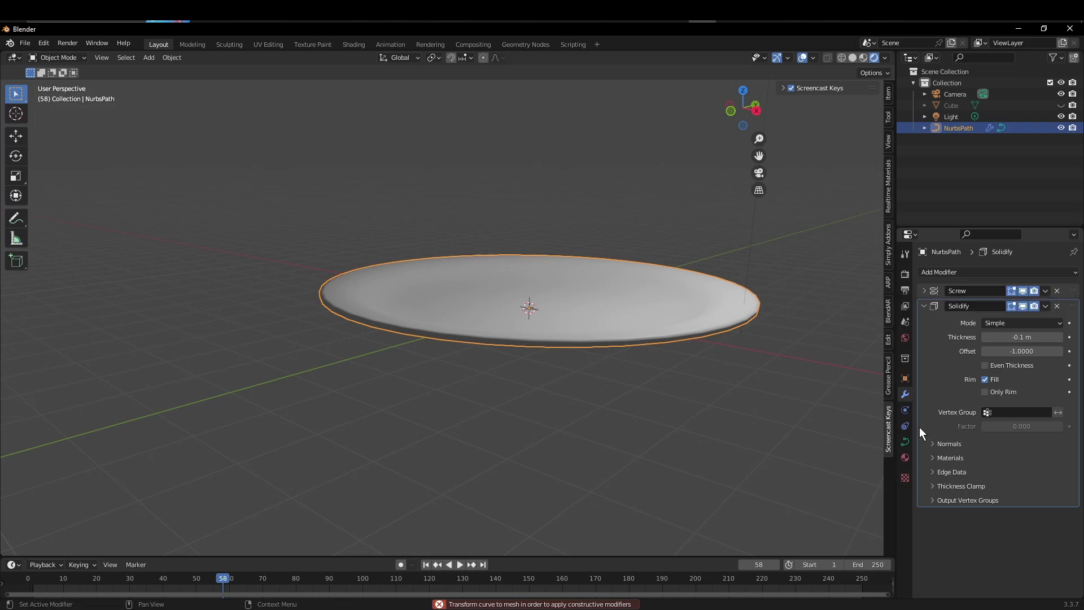
Unhide the cube block and retry applying the plate's Screw modifier.
left_click(1061, 106)
left_click(762, 263)
left_click(680, 320)
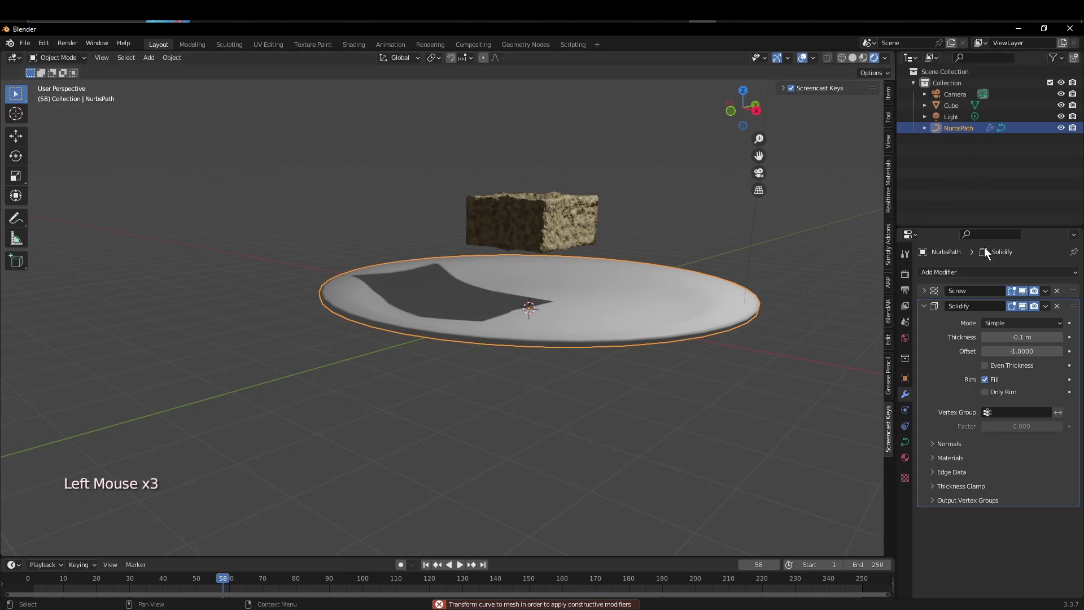
left_click(1045, 291)
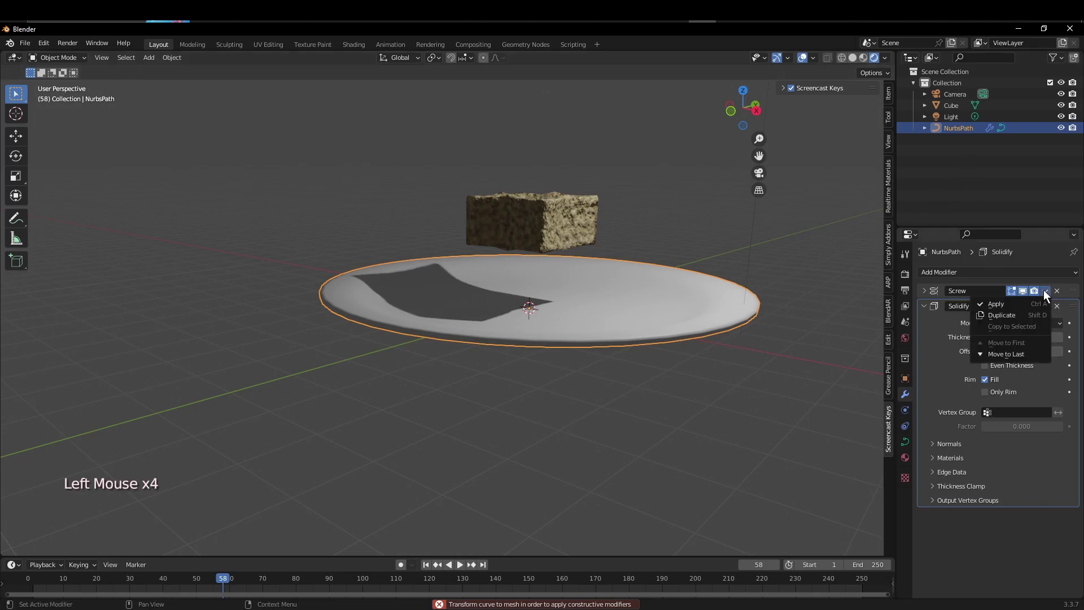
left_click(993, 306)
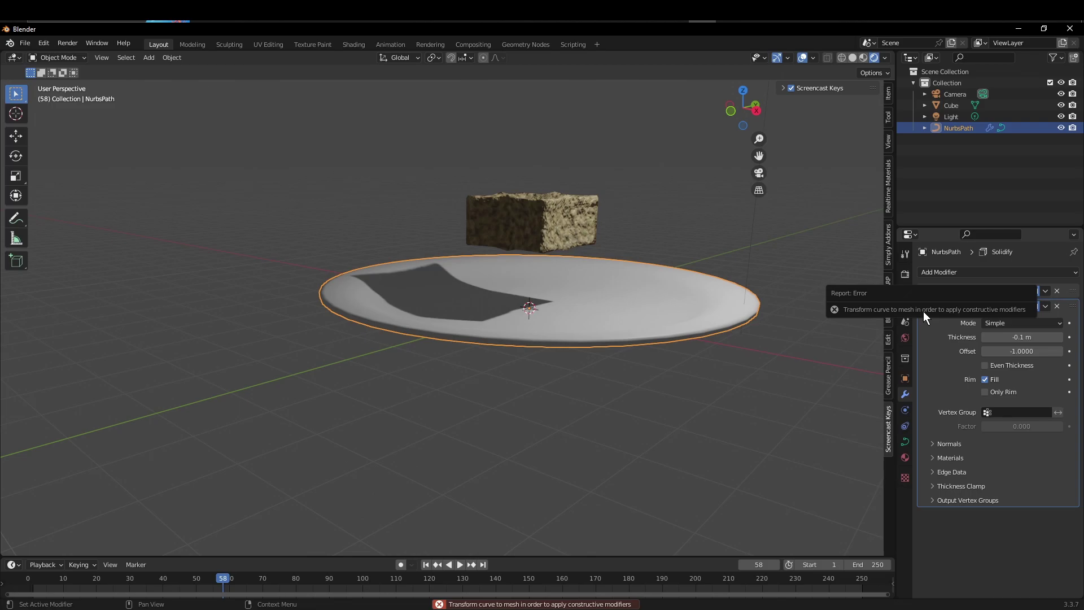
Convert the plate from a curve to a mesh, baking in its Screw and Solidify modifiers.
right_click(634, 343)
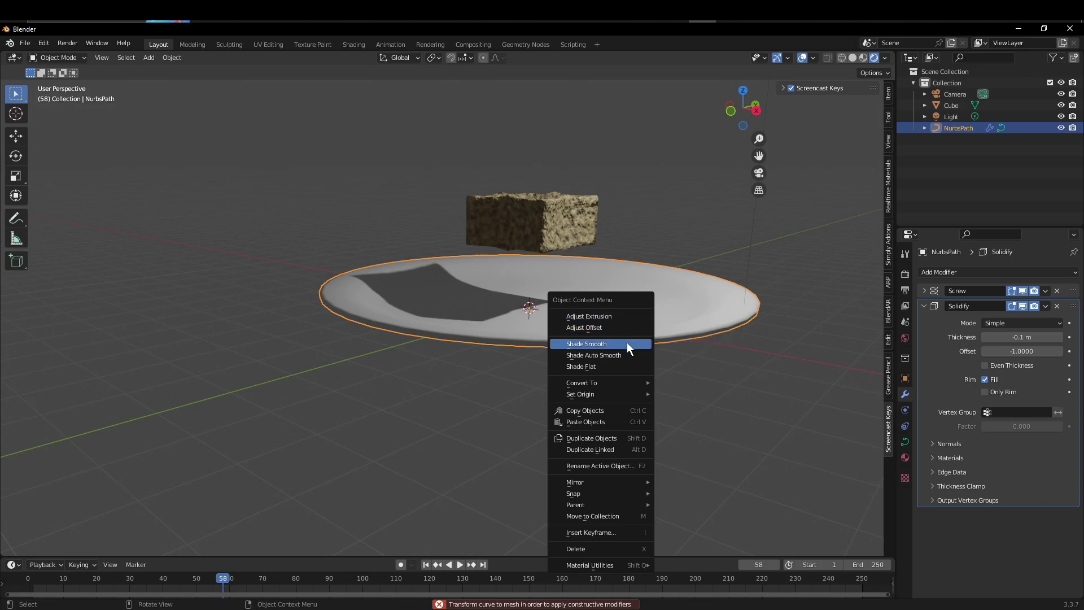
mouse_move(628, 381)
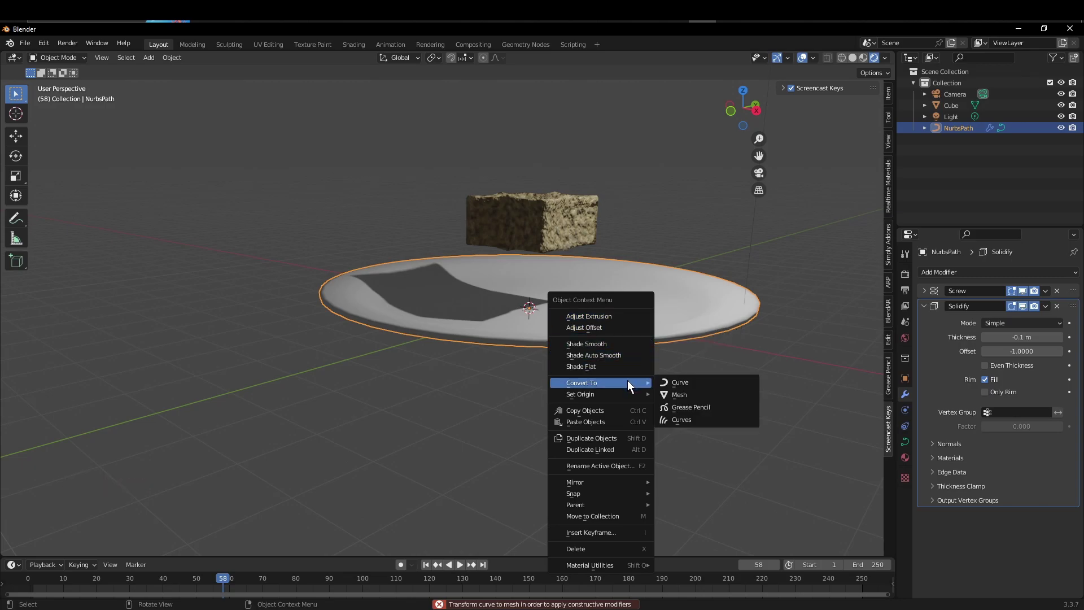
left_click(696, 394)
middle_click_drag(650, 310, 672, 319)
scroll(648, 319, "up", 2)
scroll(652, 318, "down", 3)
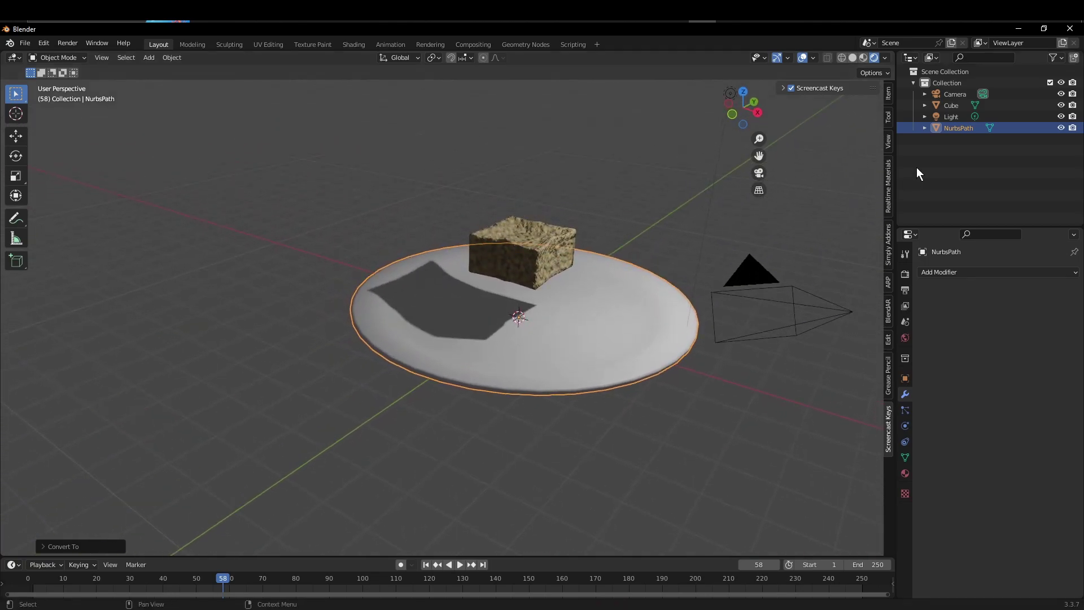
Move the cube block in top view from the plate's center toward its lower-left area.
left_click(1010, 106)
scroll(542, 330, "up", 2)
scroll(551, 317, "up", 1)
scroll(551, 316, "down", 3)
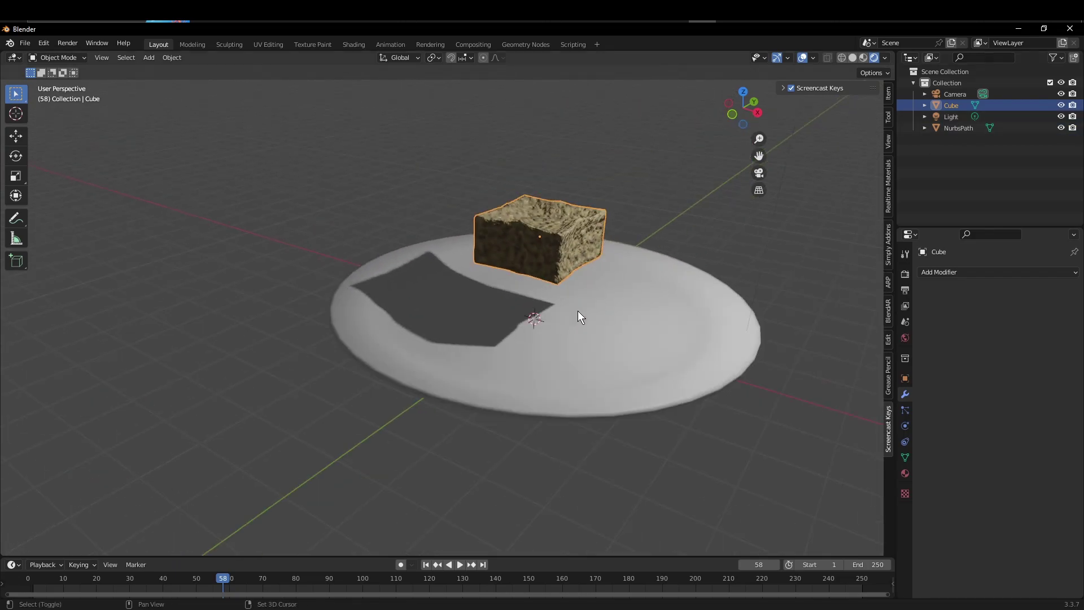
middle_click_drag(578, 313, 546, 329, "shift")
key("KP_7")
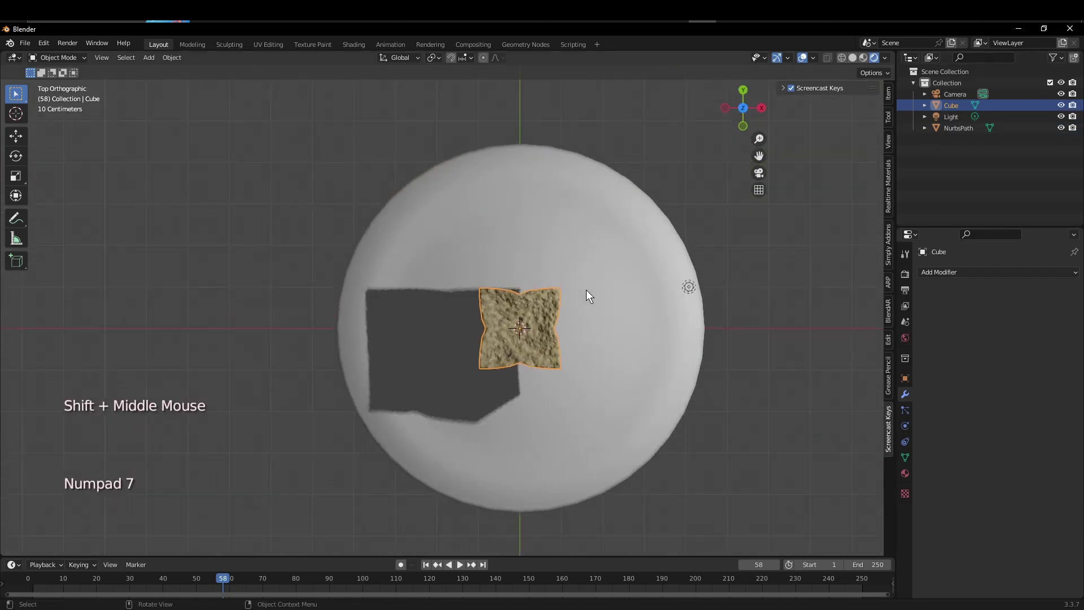
key("KP_7")
key("g")
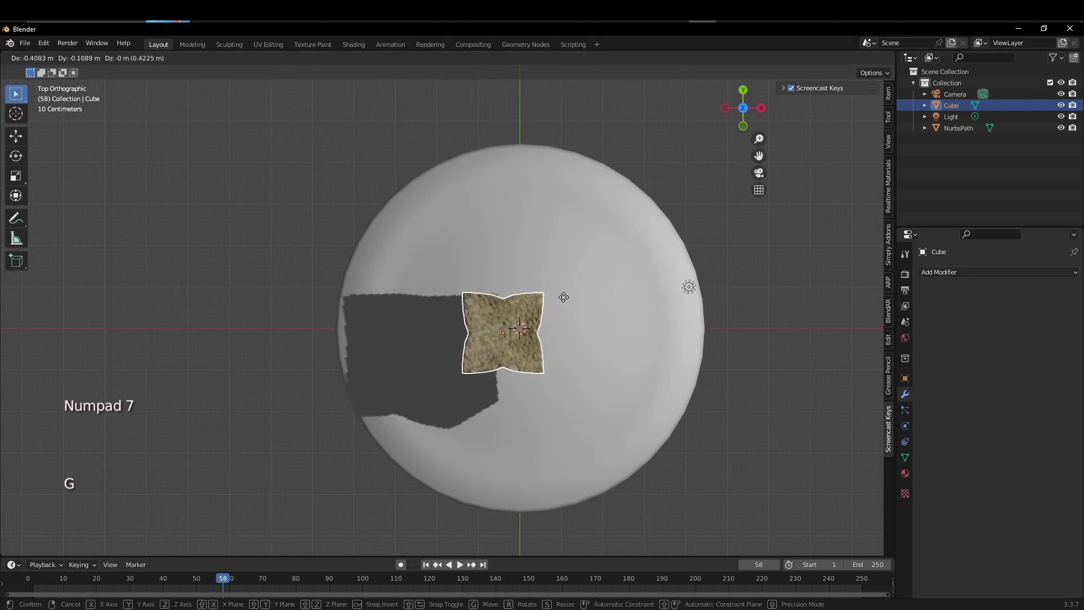
left_click(520, 316)
Duplicate the block four times in top view, spreading the copies over the plate, and switch to front view.
key("shift+d")
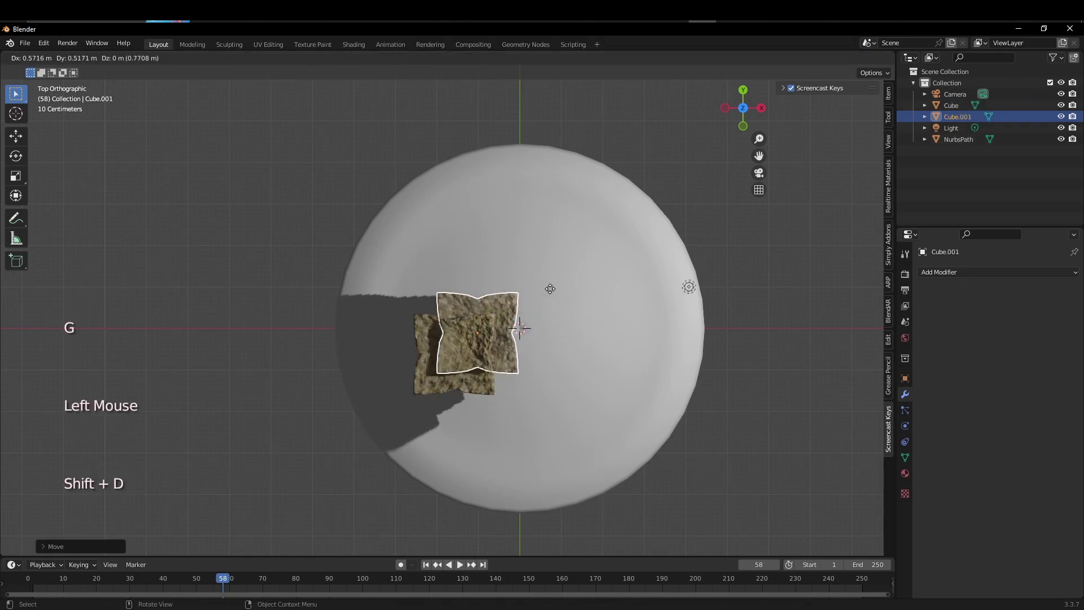
left_click(560, 225)
key("shift+g")
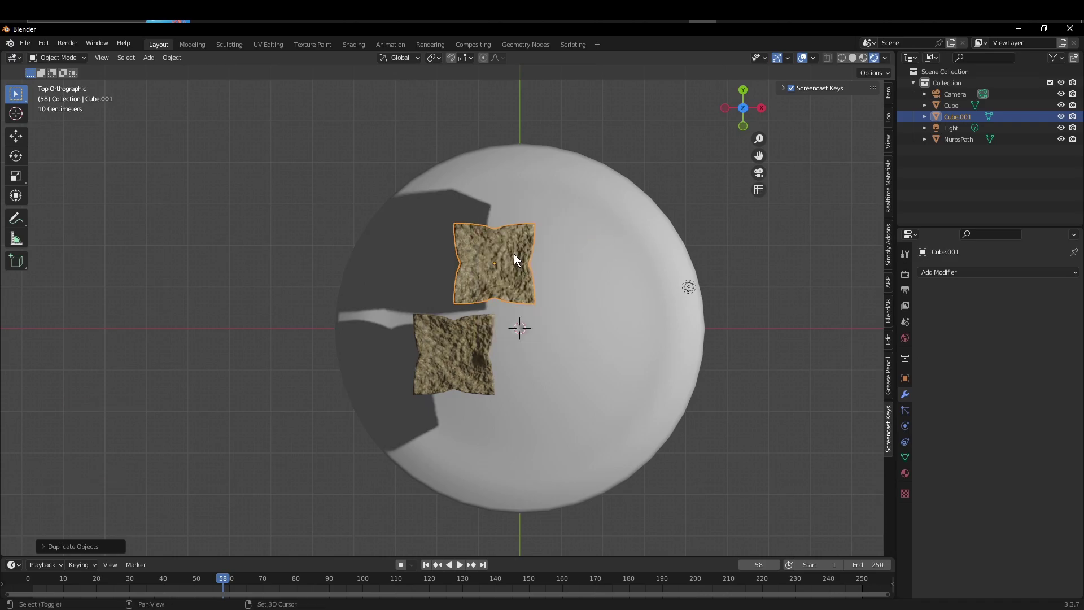
key("shift+d")
left_click(615, 249)
key("shift+d")
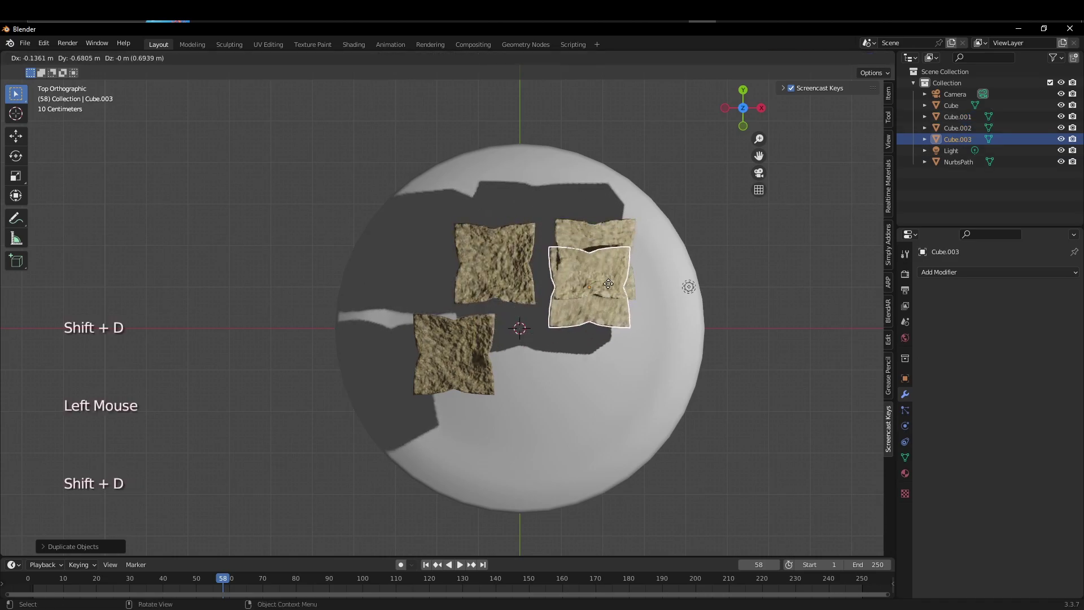
left_click(605, 345)
key("shift+d")
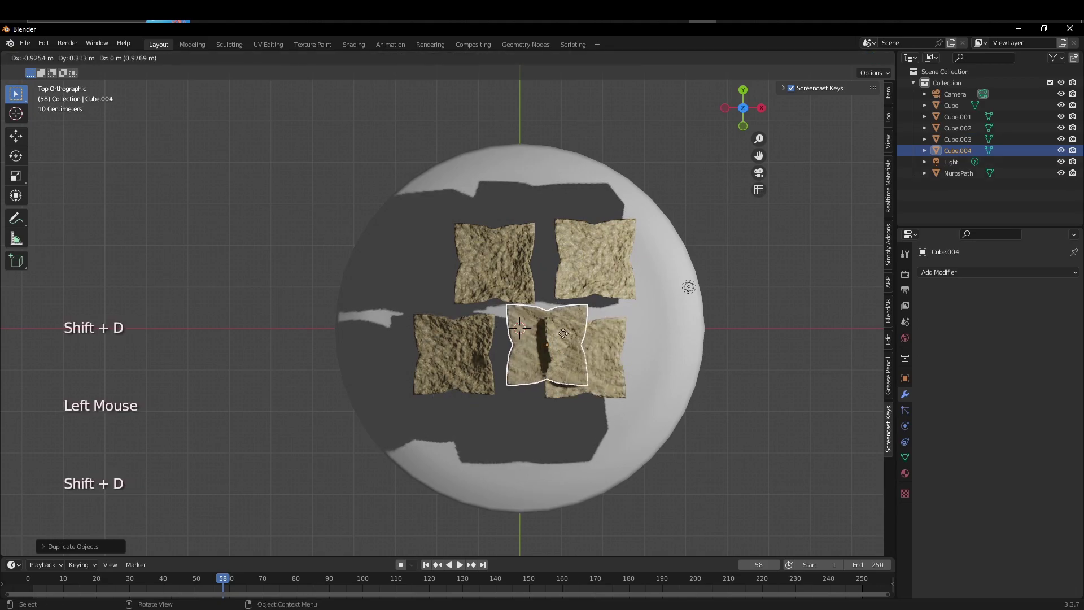
left_click(551, 318)
key("KP_1")
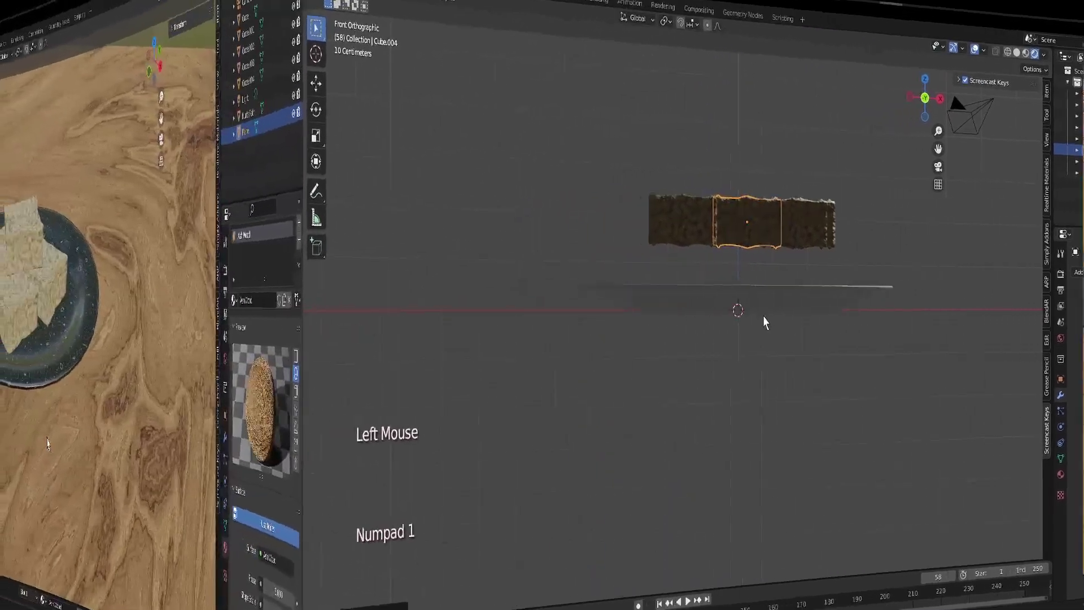